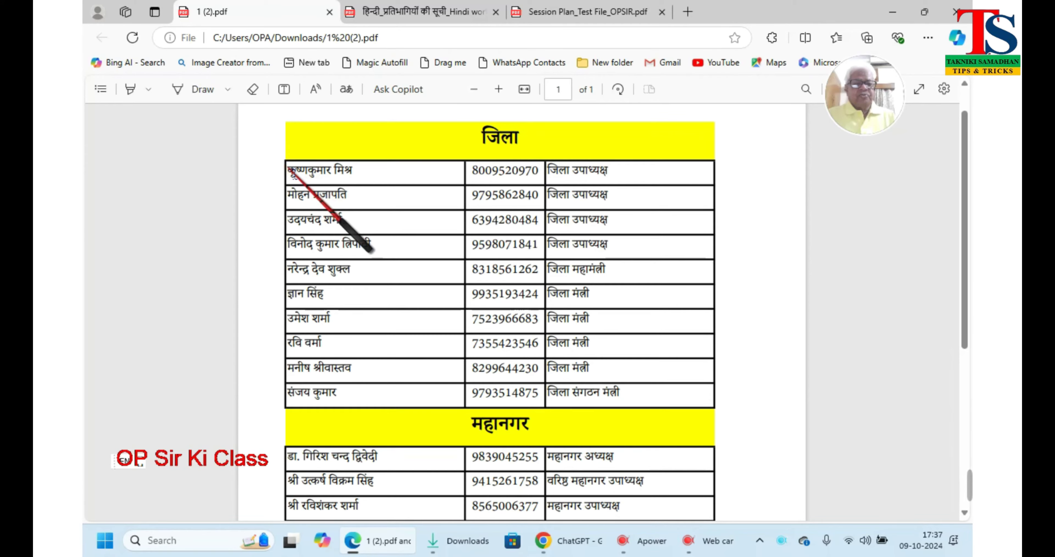
# - Copy the text of the जिला and महानगर contact tables in 1 (2).pdf
pyautogui.moveTo(297, 175); pyautogui.dragTo(659, 549)
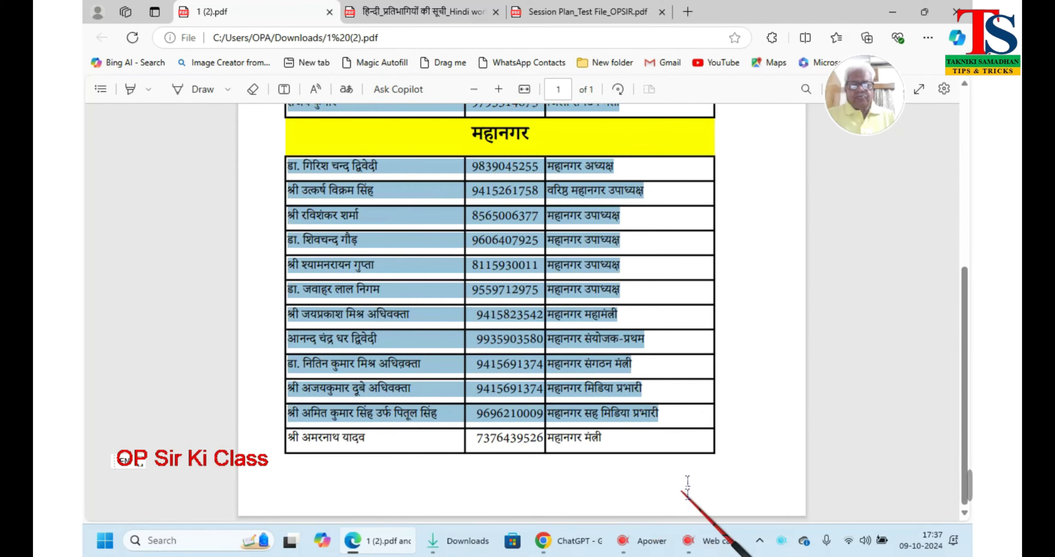
pyautogui.moveTo(688, 487); pyautogui.dragTo(604, 455)
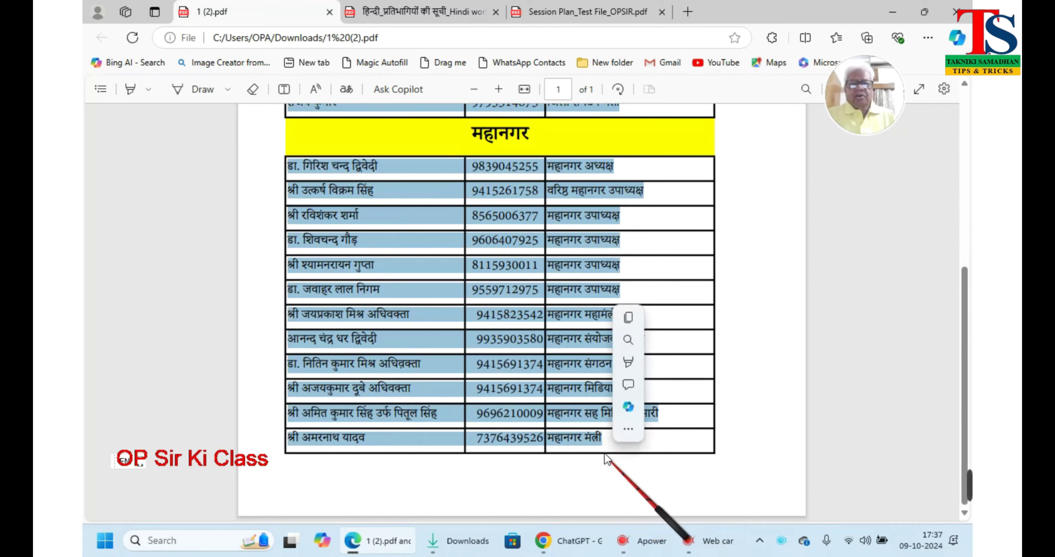
pyautogui.click(629, 318)
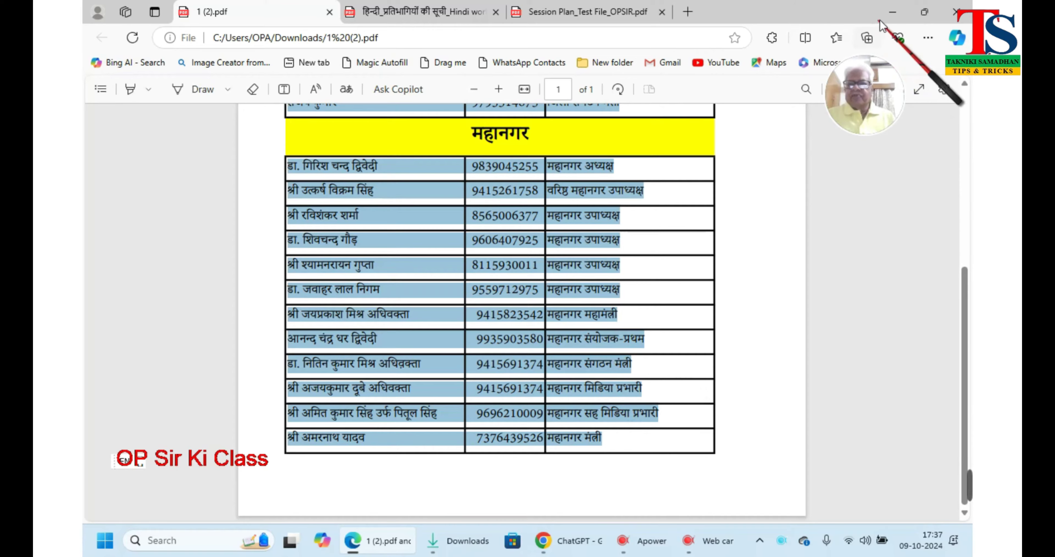
# - Open the desktop's empty Word document, New Microsoft Word Document (2).docx, and paste the copied table text into it
pyautogui.click(892, 19)
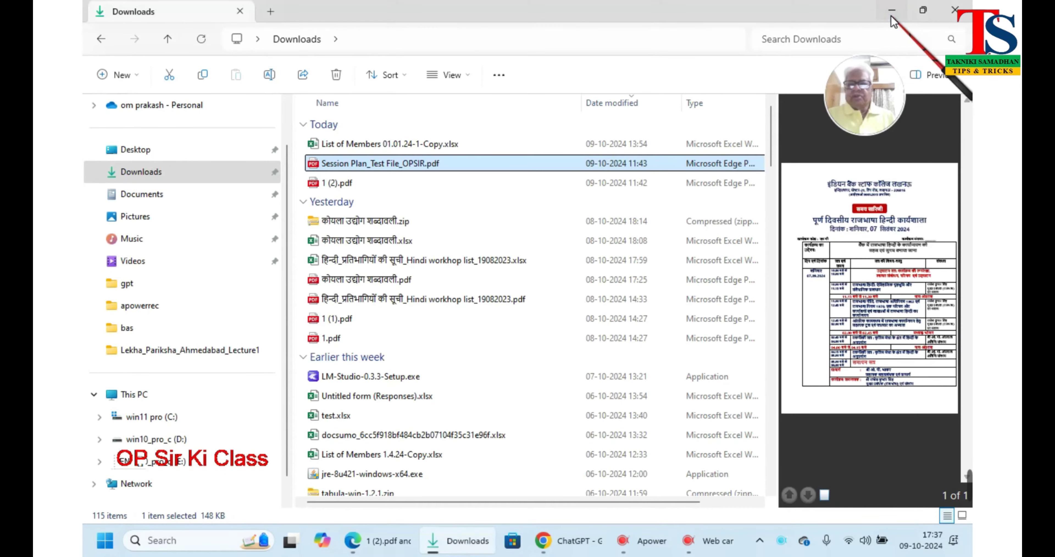
pyautogui.click(892, 15)
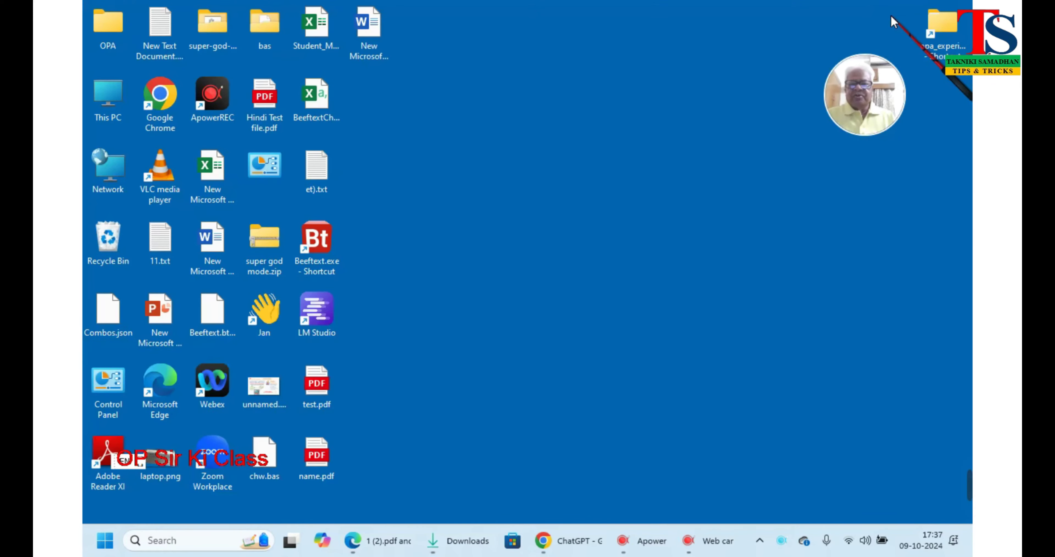
pyautogui.doubleClick(366, 25)
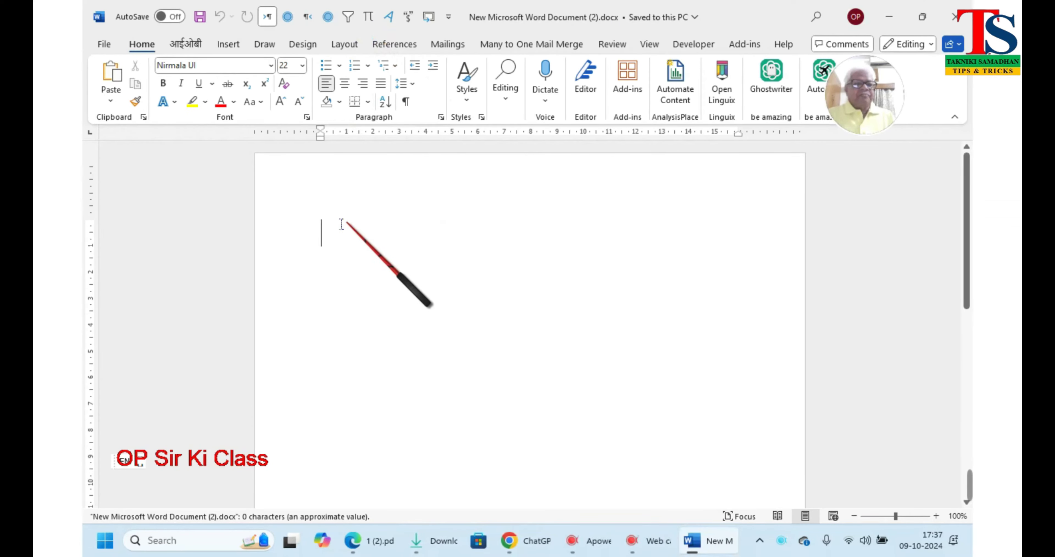
pyautogui.click(111, 77)
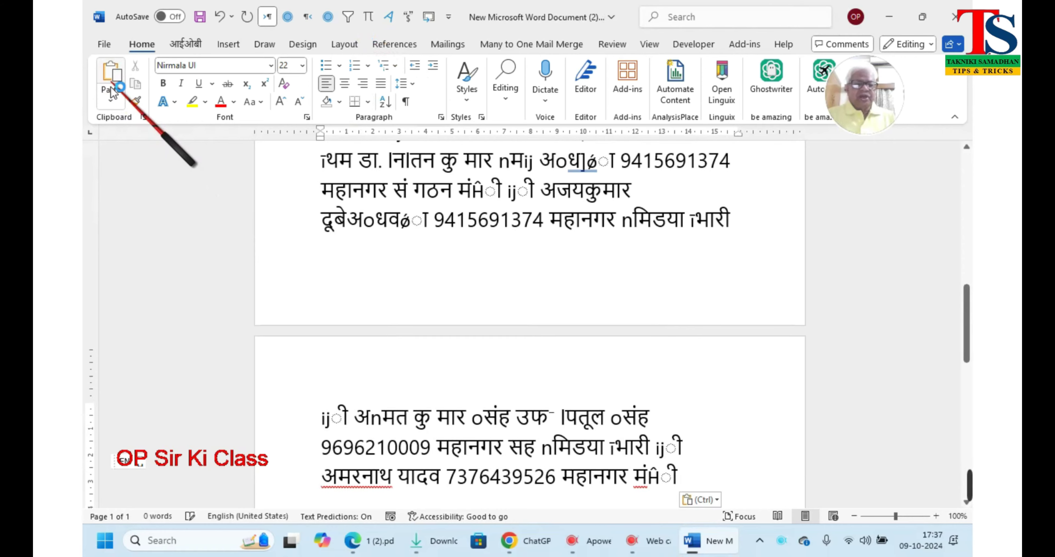
# - Examine the pasted Hindi text with formatting marks shown and undo the paste
pyautogui.scroll(5, 579, 271)
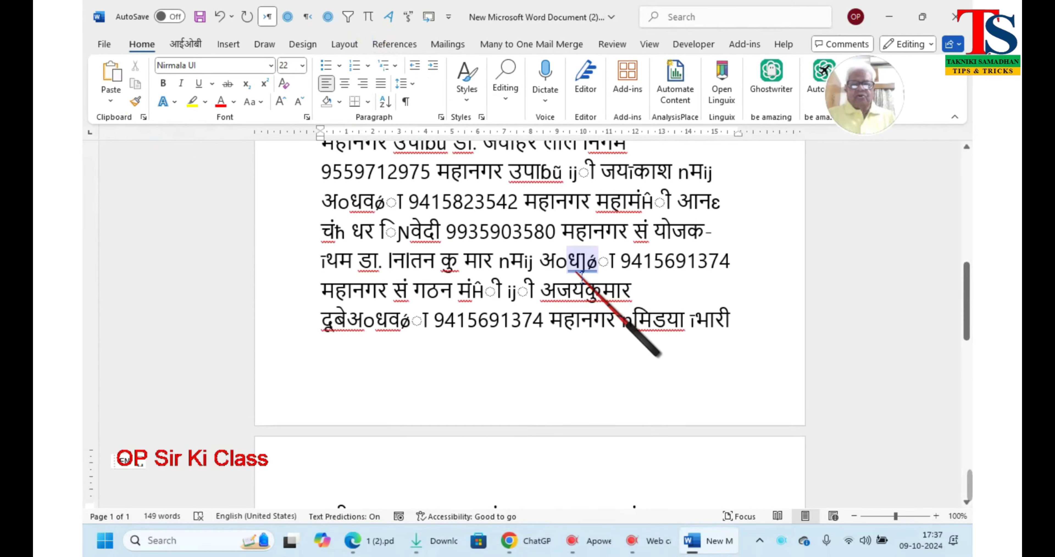
pyautogui.scroll(3, 581, 272)
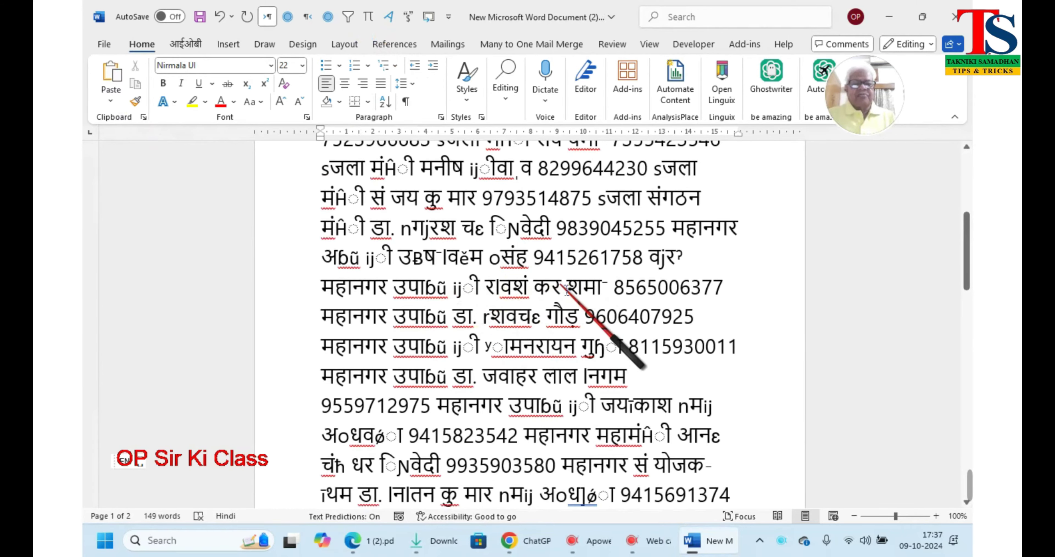
pyautogui.scroll(4, 562, 287)
pyautogui.scroll(5, 566, 286)
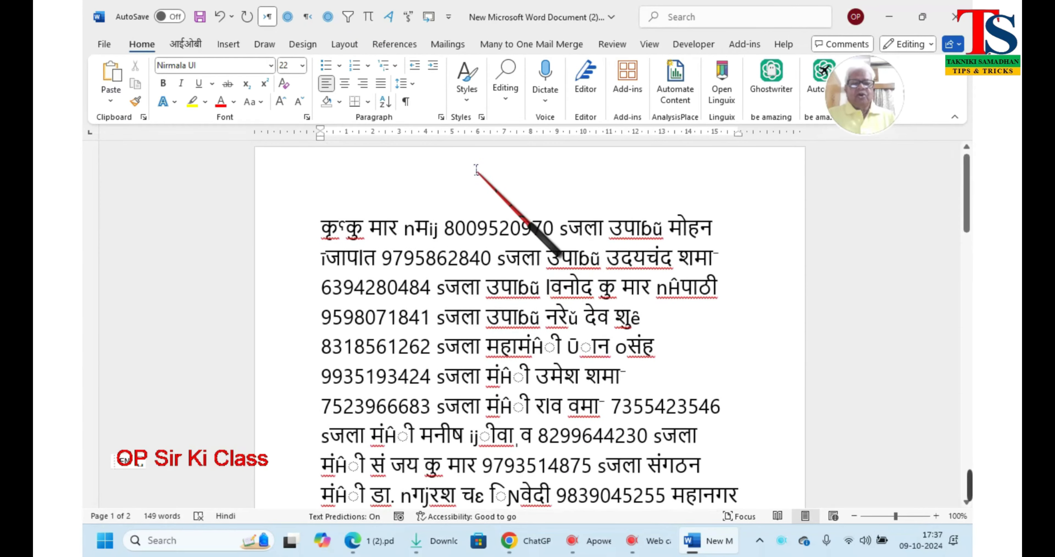
pyautogui.click(407, 102)
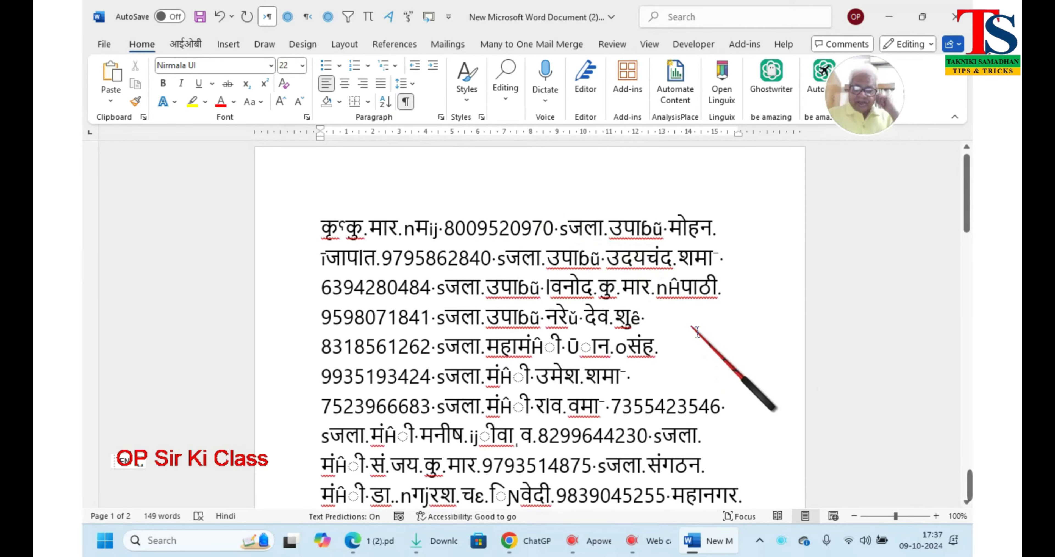
pyautogui.scroll(-10, 696, 331)
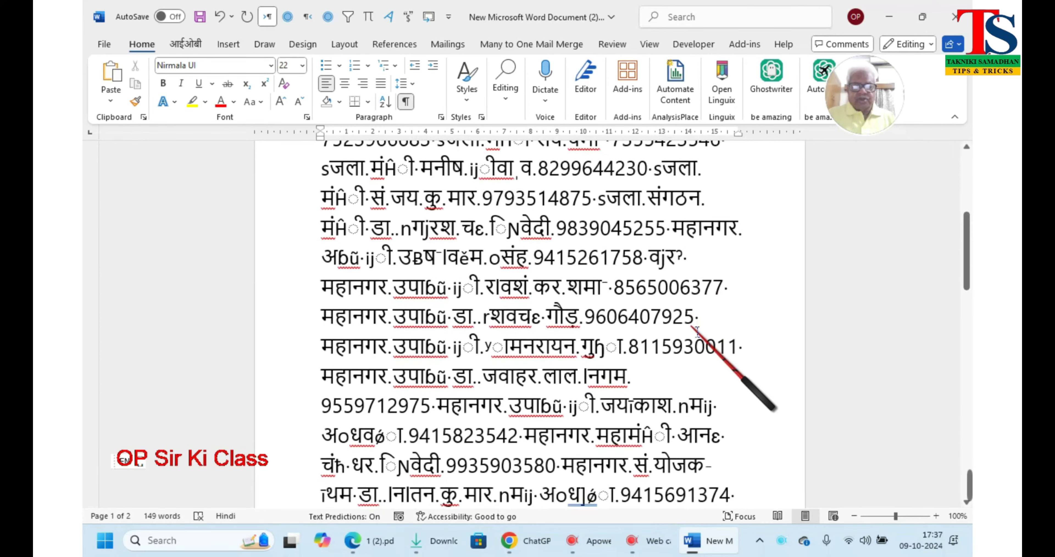
pyautogui.scroll(3, 696, 331)
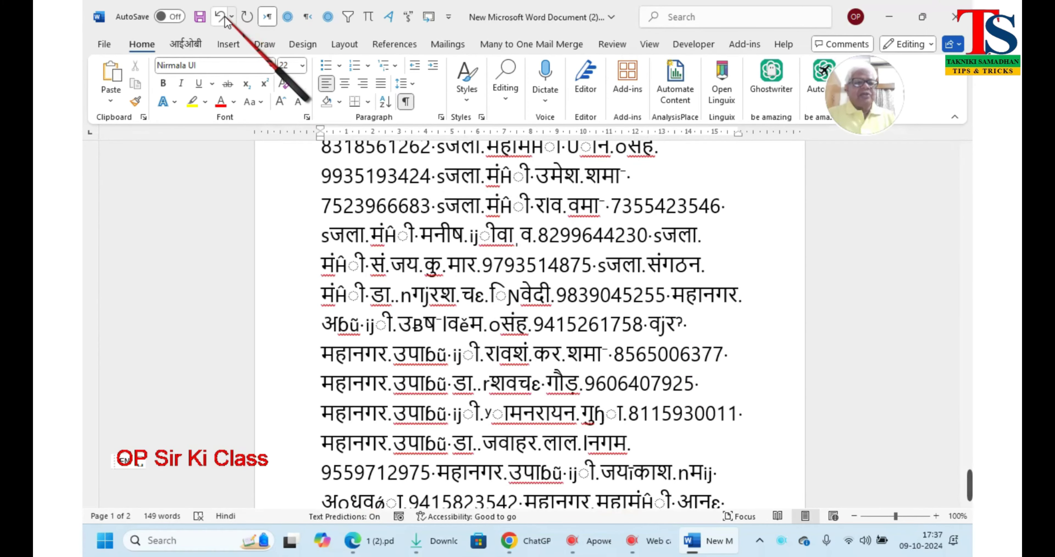
pyautogui.click(223, 18)
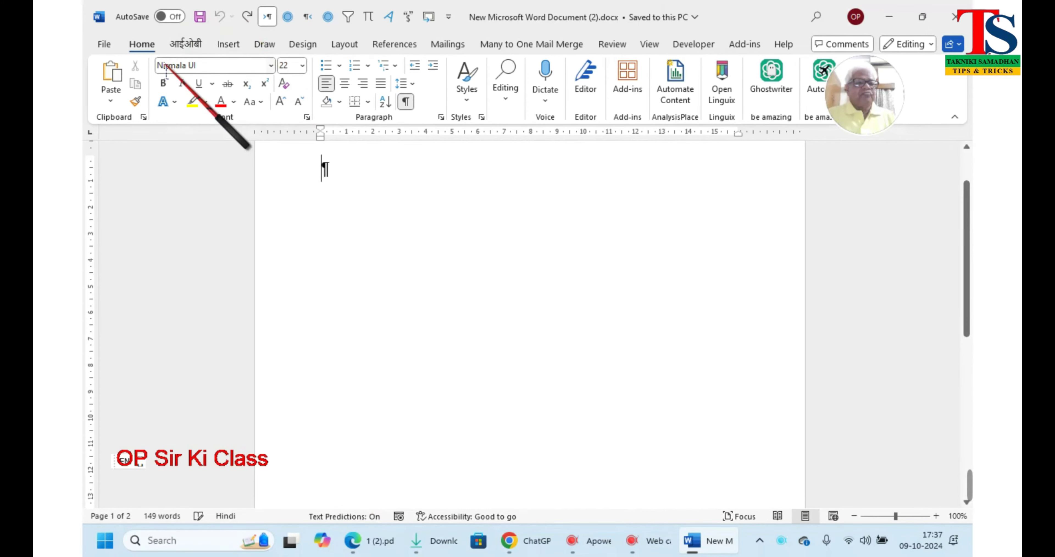
# - Try pasting the copied table text as Unformatted Unicode Text, check its Hindi characters and undo the paste
pyautogui.click(111, 102)
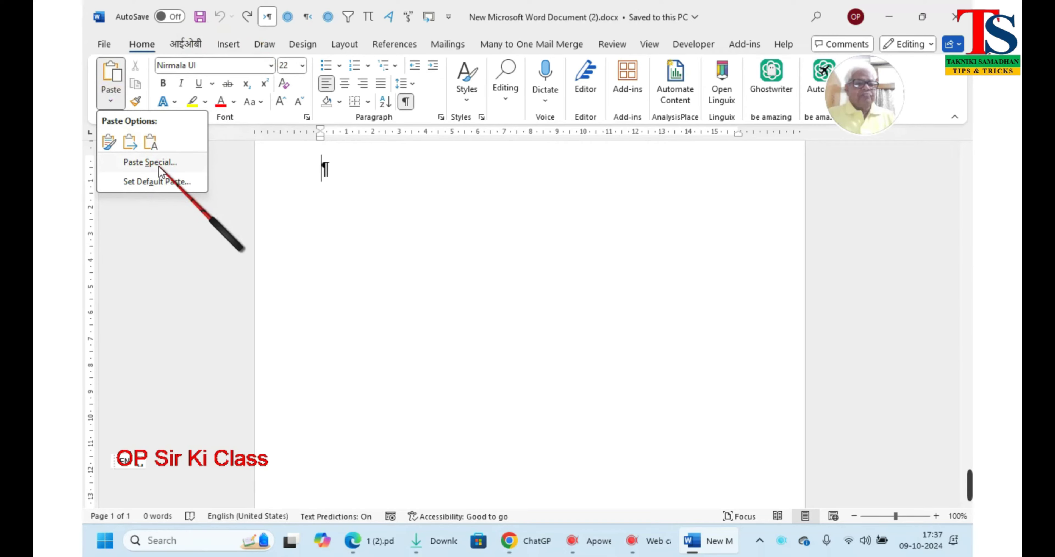
pyautogui.click(150, 162)
pyautogui.click(430, 219)
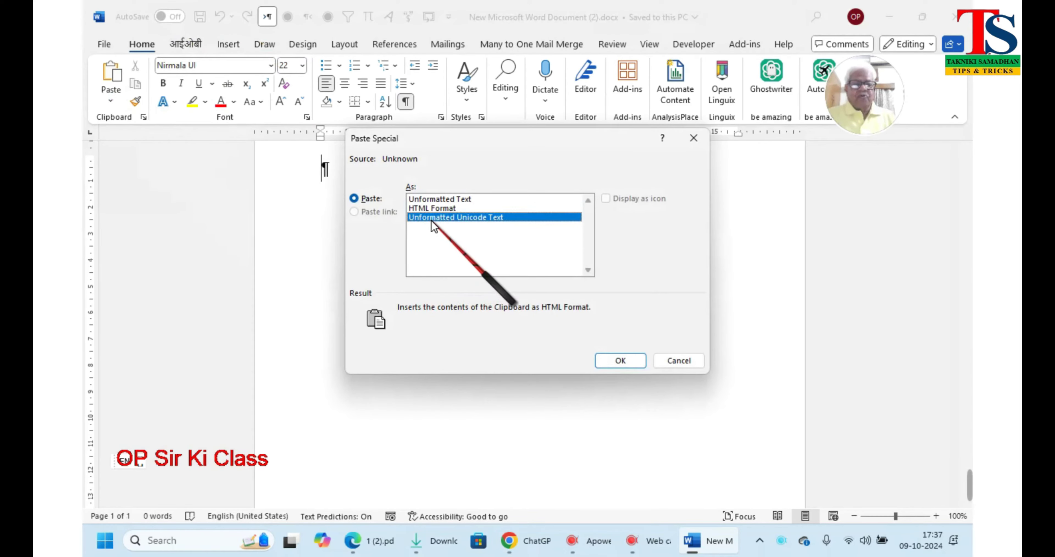
pyautogui.click(620, 360)
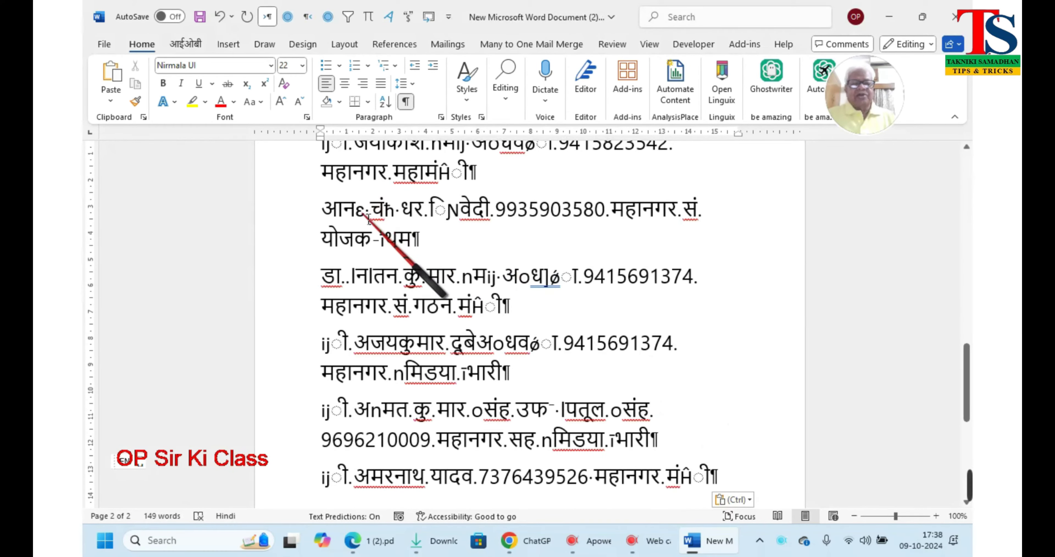
pyautogui.scroll(2, 570, 254)
pyautogui.scroll(1, 569, 254)
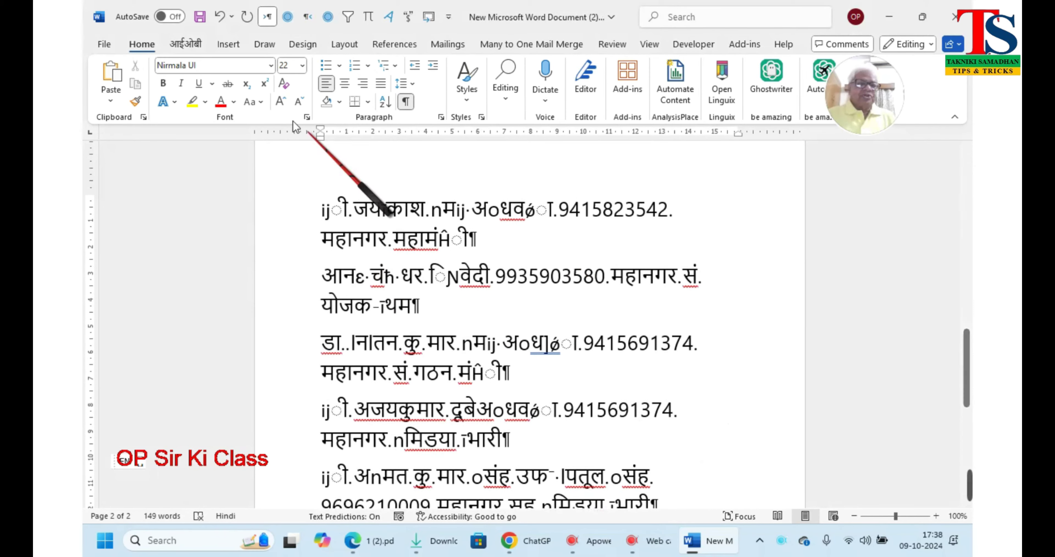
pyautogui.click(219, 20)
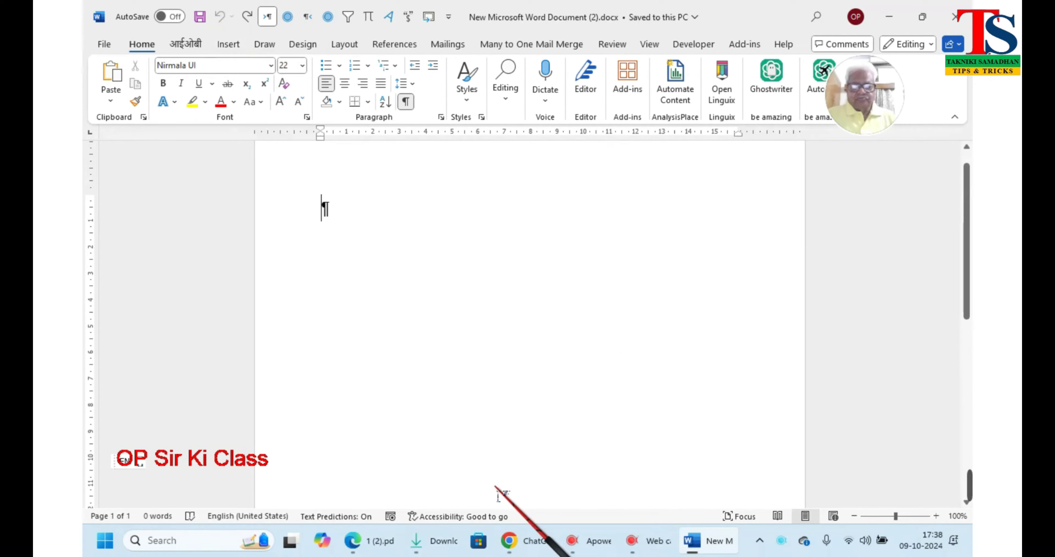
# - Switch to Edge and copy the full text of Session Plan_Test File_OPSIR.pdf, from the college heading to the last table row
pyautogui.click(371, 540)
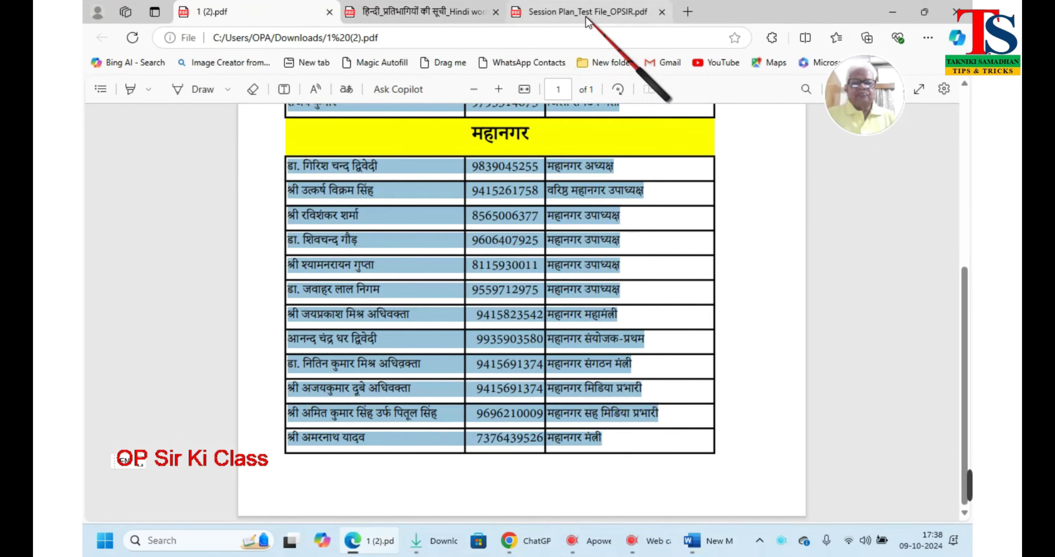
pyautogui.click(571, 19)
pyautogui.scroll(10, 680, 344)
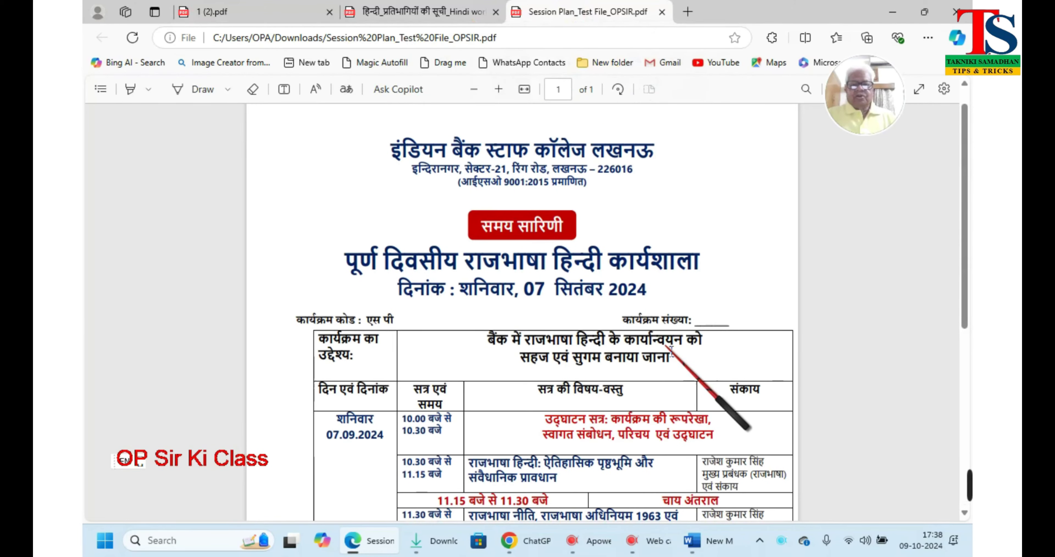
pyautogui.moveTo(396, 148); pyautogui.dragTo(758, 458)
pyautogui.moveTo(844, 339)
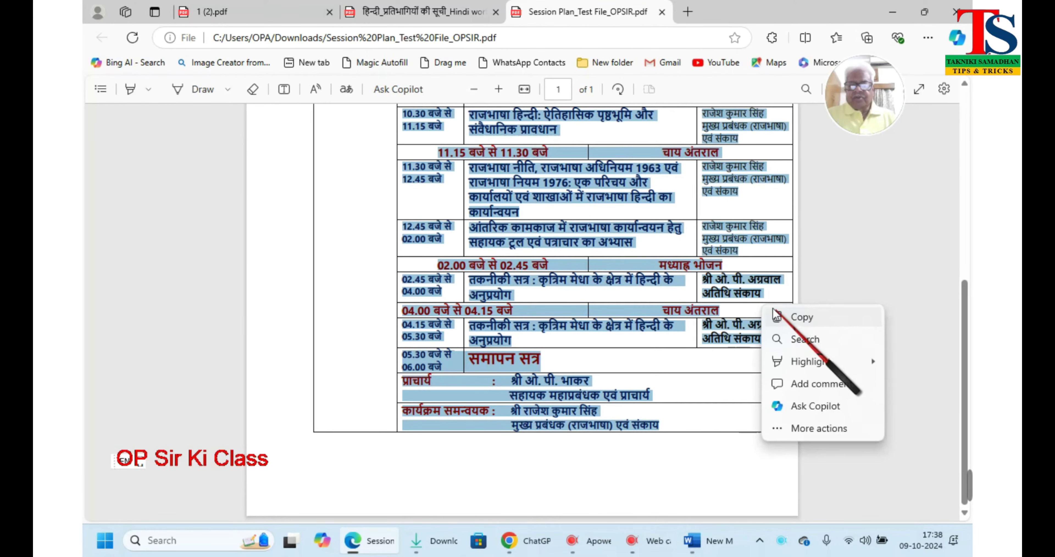
pyautogui.click(777, 318)
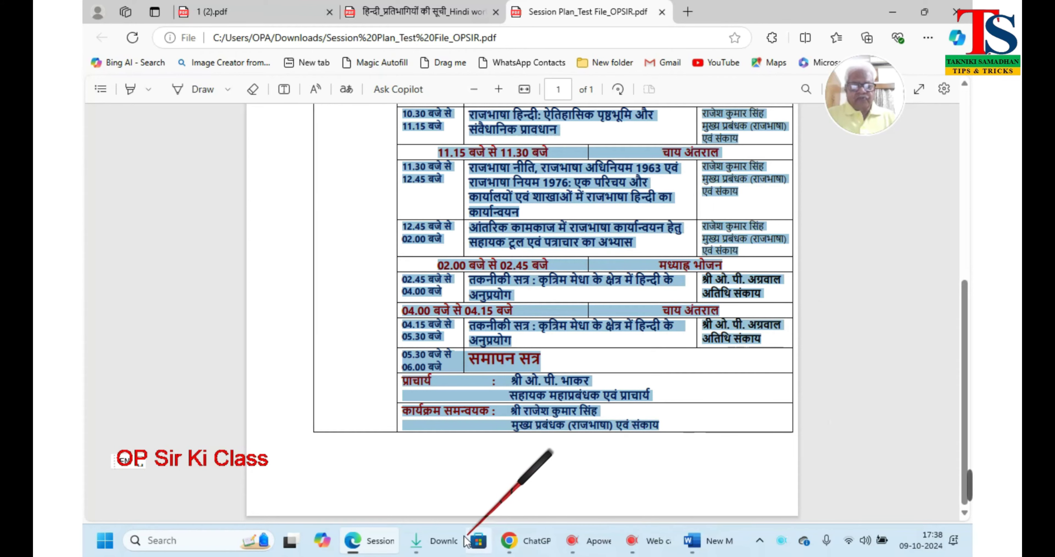
# - Switch to Word and paste the copied session plan as Unformatted Unicode Text
pyautogui.click(710, 549)
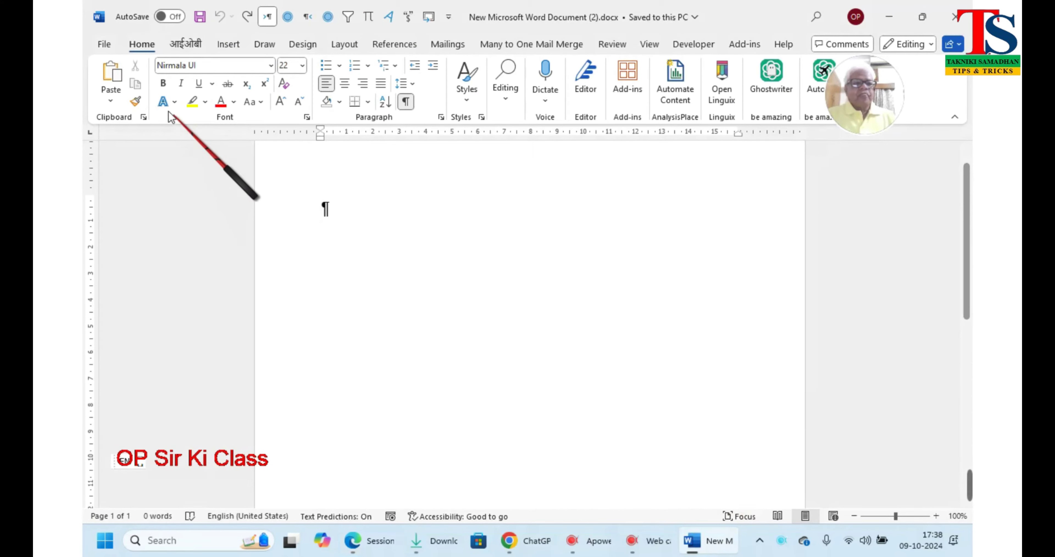
pyautogui.click(110, 102)
pyautogui.click(135, 164)
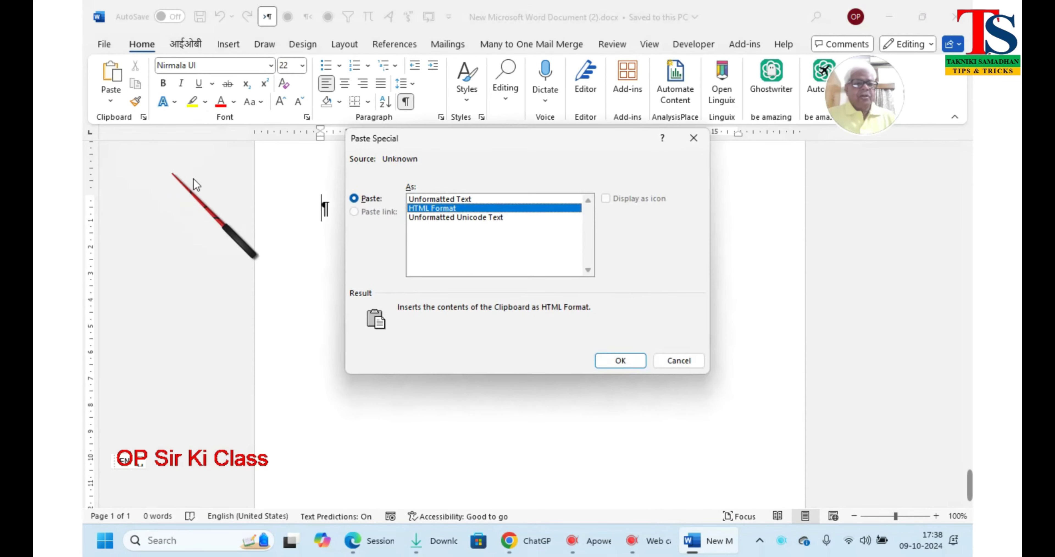
pyautogui.click(436, 218)
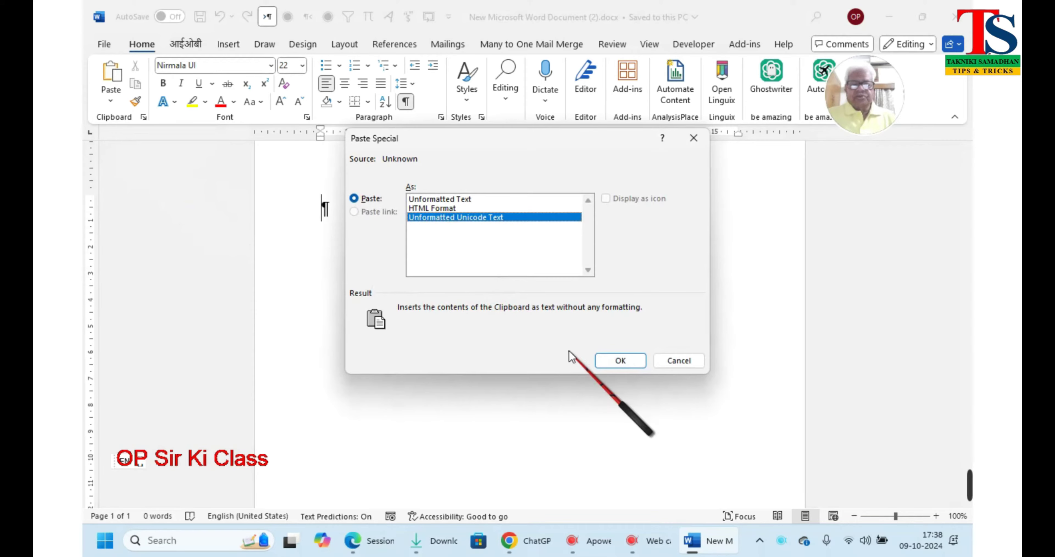
pyautogui.click(619, 359)
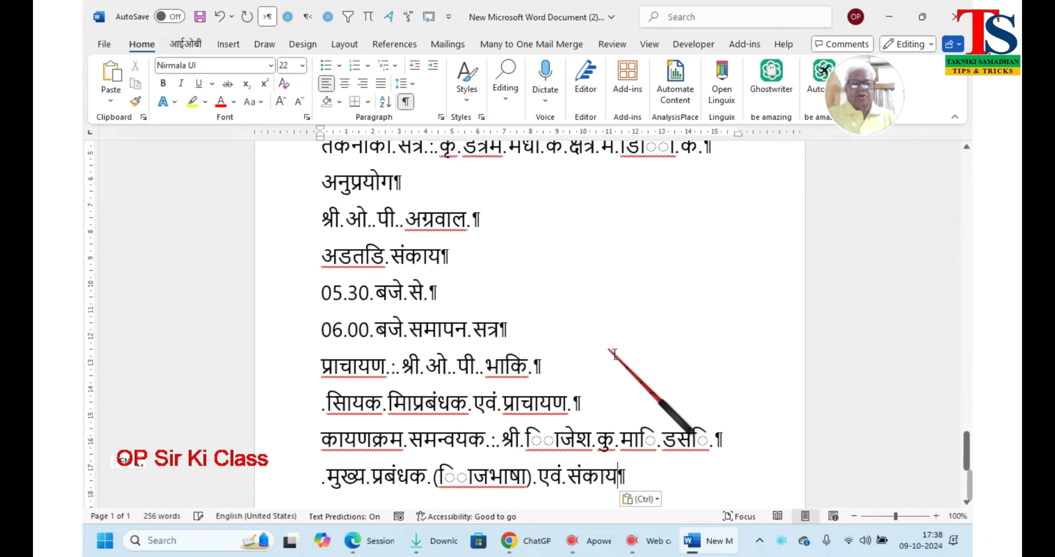
# - Compare the pasted session plan text with the PDF original and undo the paste in the Word document
pyautogui.scroll(1, 537, 371)
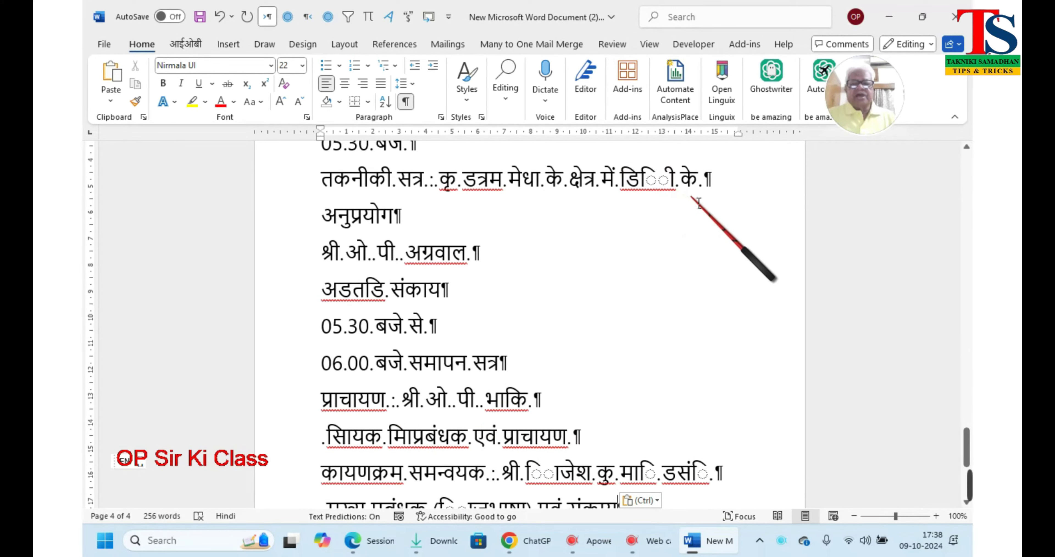
pyautogui.scroll(3, 643, 217)
pyautogui.scroll(2, 646, 225)
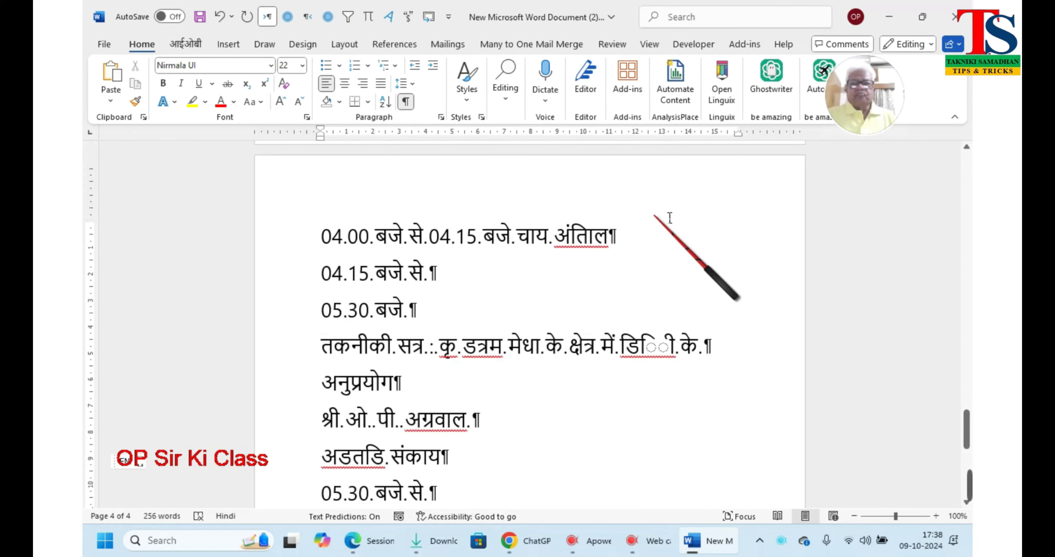
pyautogui.click(888, 17)
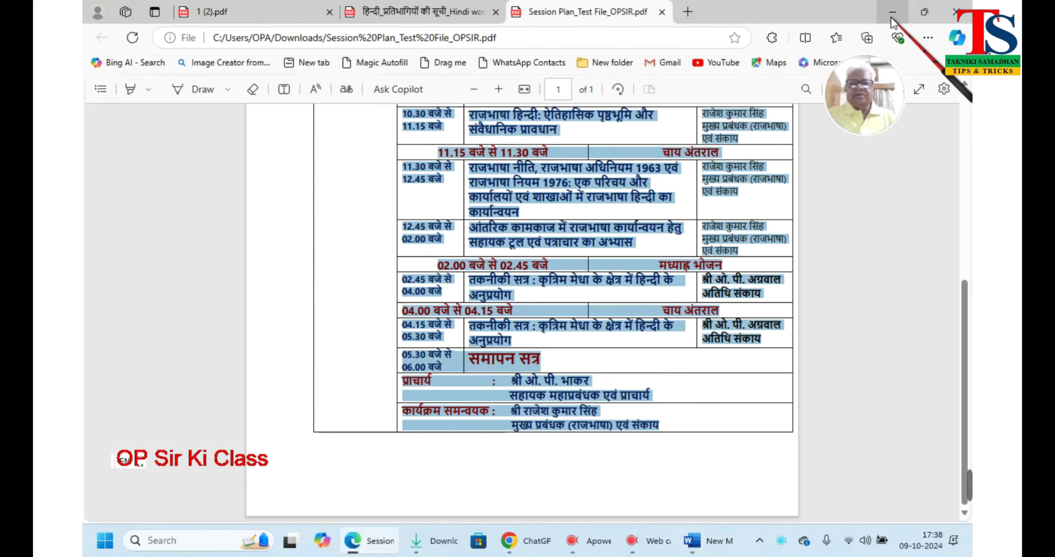
pyautogui.click(728, 543)
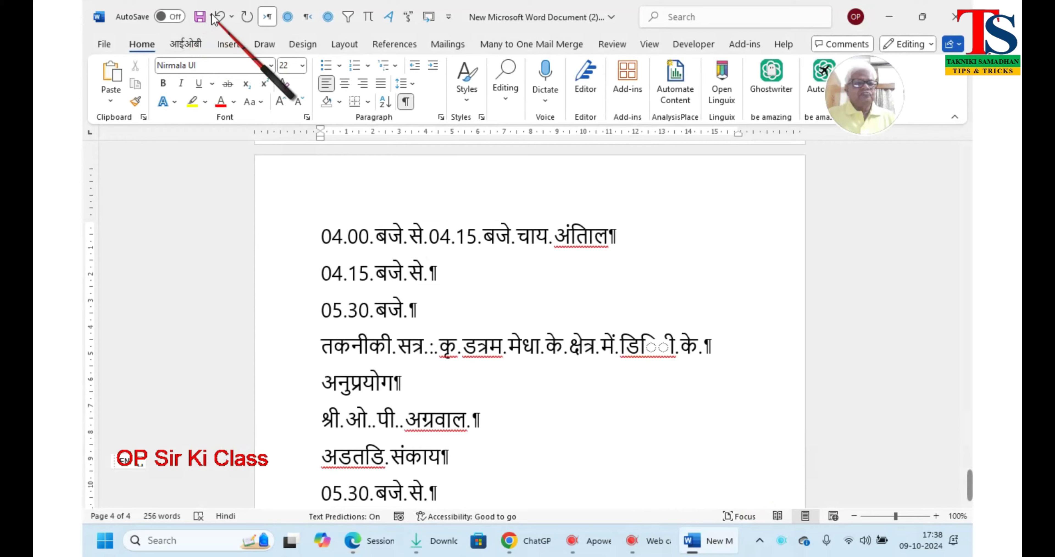
pyautogui.click(218, 17)
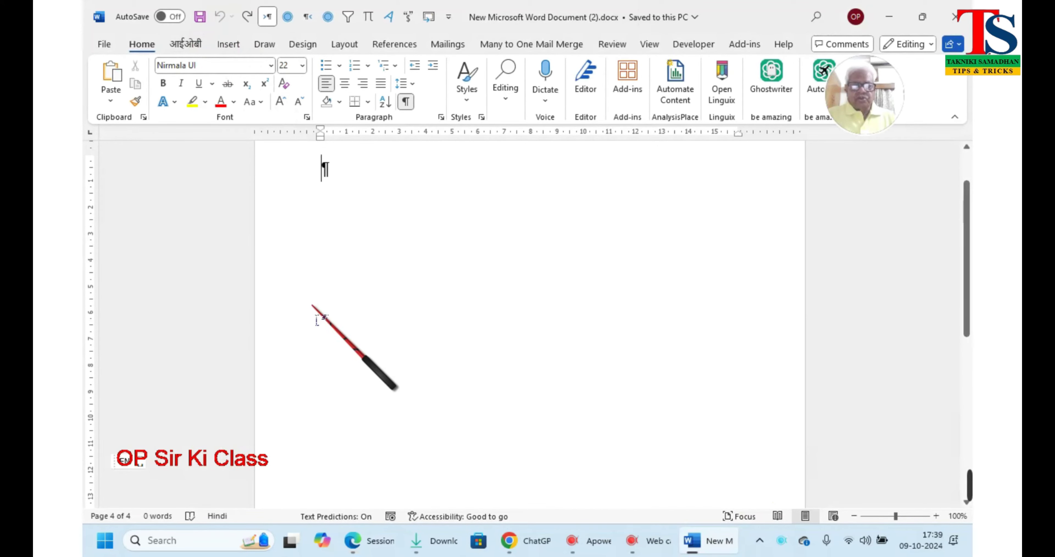
# - Switch to Edge and copy the participant table in हिन्दी_प्रतिभागियों की सूची_Hindi workhop list_19082023.pdf, from the header row to row 35
pyautogui.moveTo(435, 544)
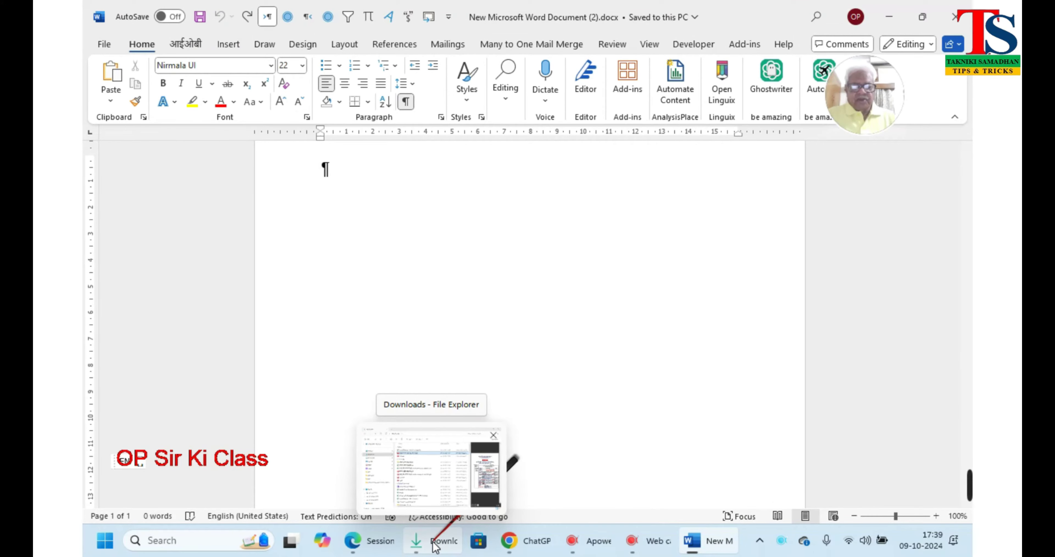
pyautogui.click(373, 533)
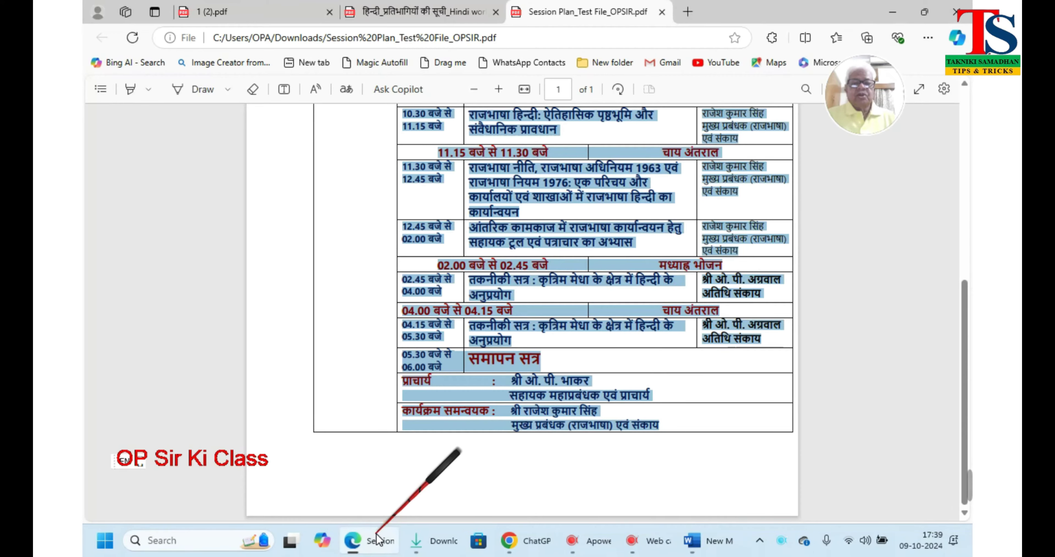
pyautogui.click(446, 13)
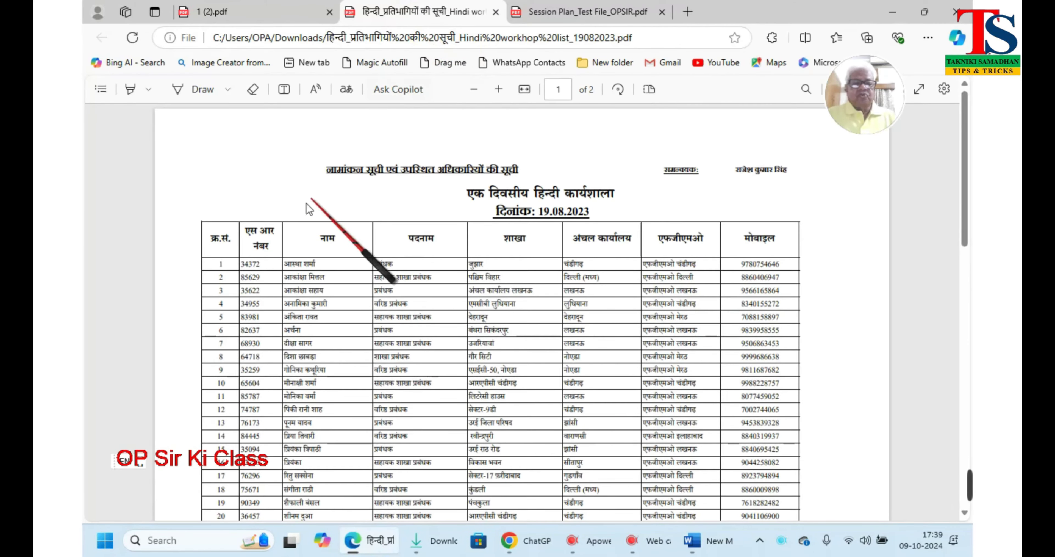
pyautogui.moveTo(226, 230); pyautogui.dragTo(791, 496)
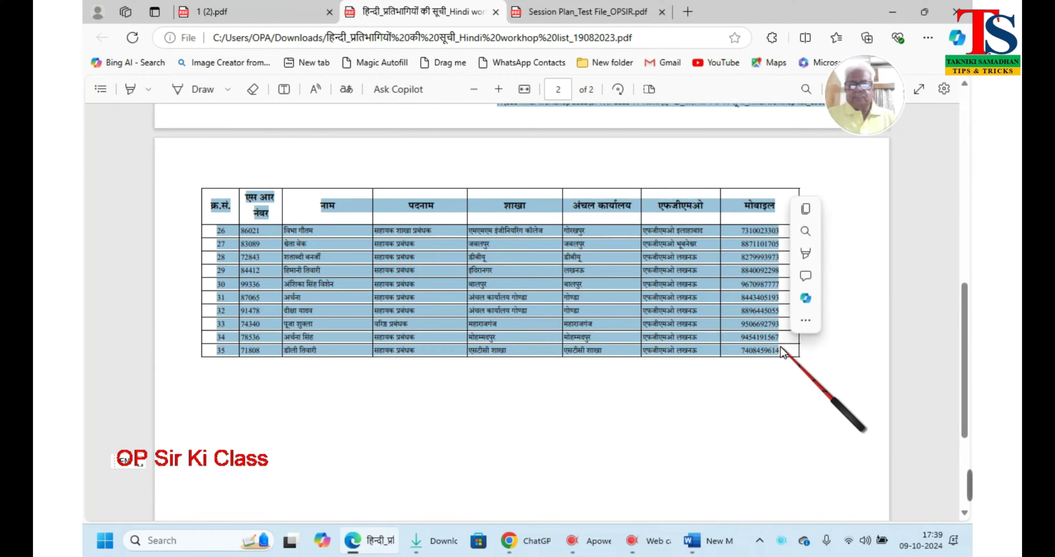
pyautogui.click(806, 211)
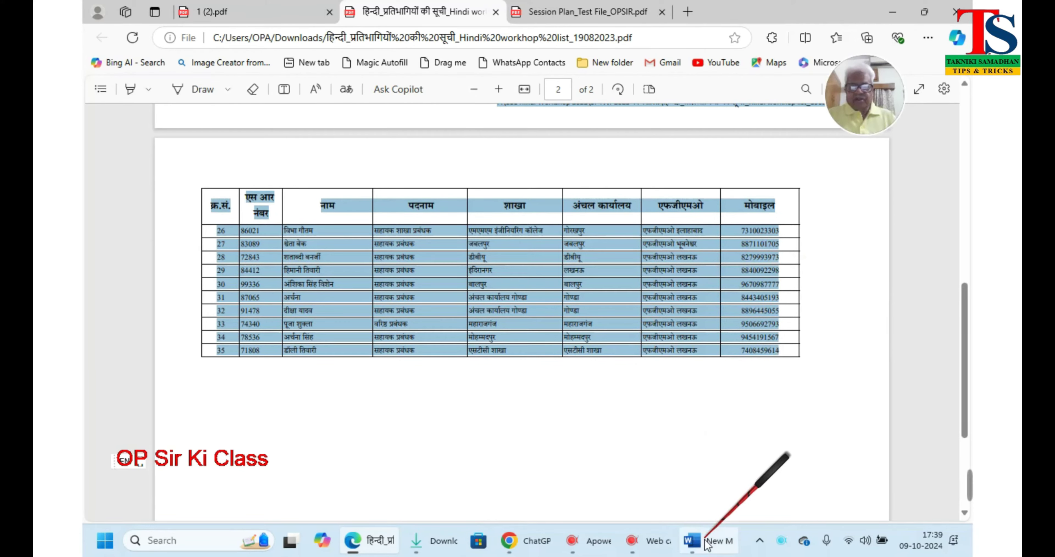
# - Switch to Word, set the empty document's page orientation to Landscape and its font size to 12
pyautogui.click(692, 540)
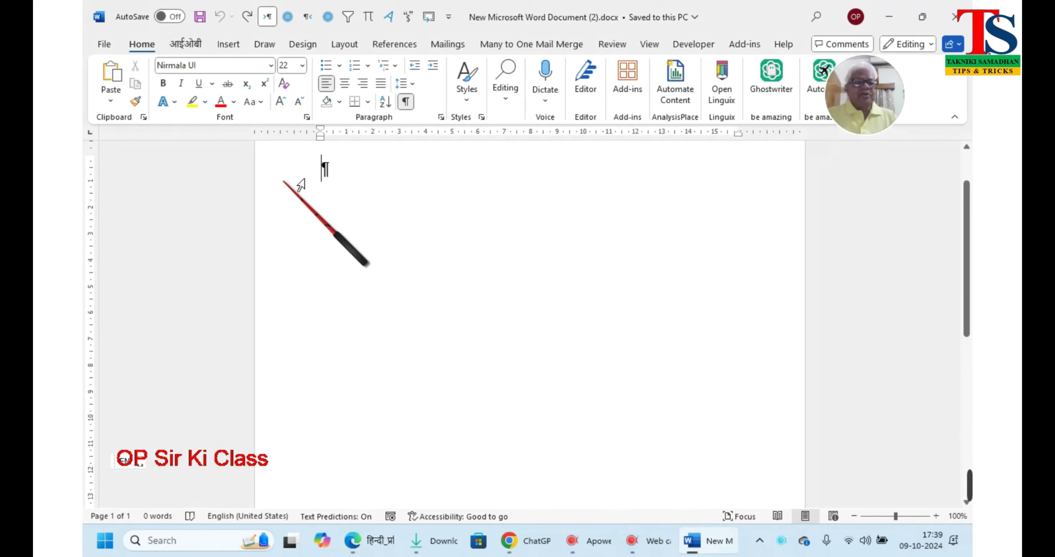
pyautogui.click(348, 46)
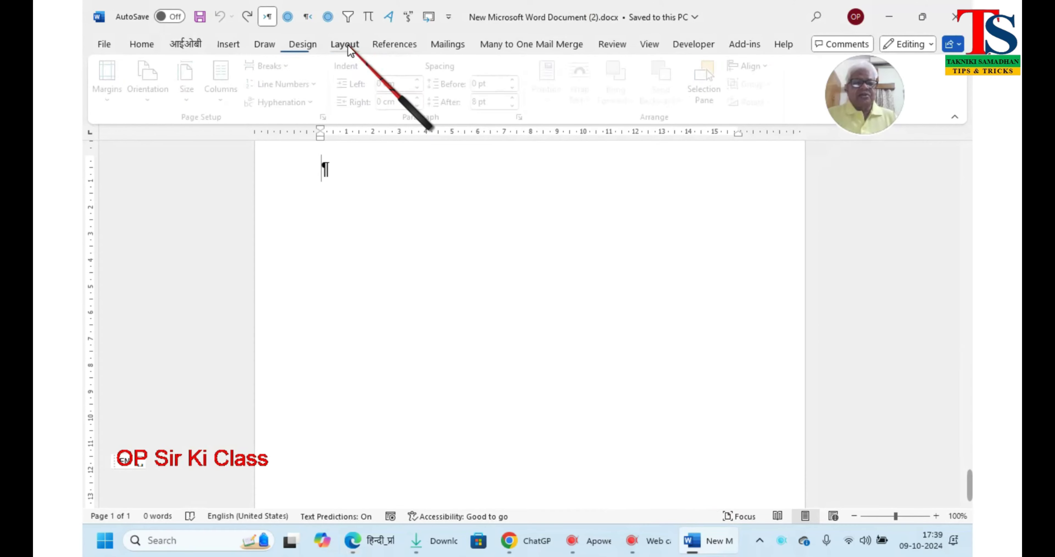
pyautogui.click(152, 102)
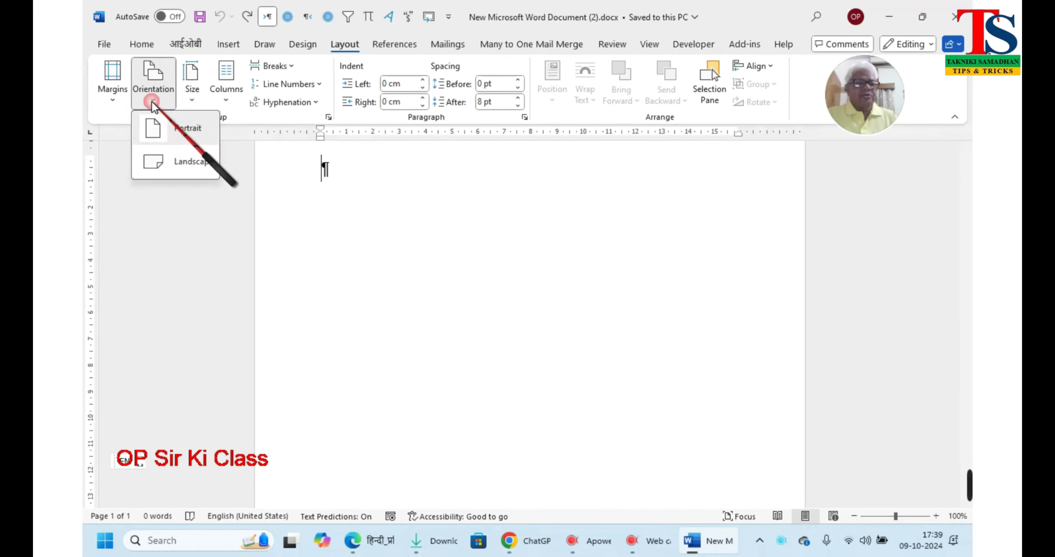
pyautogui.click(178, 162)
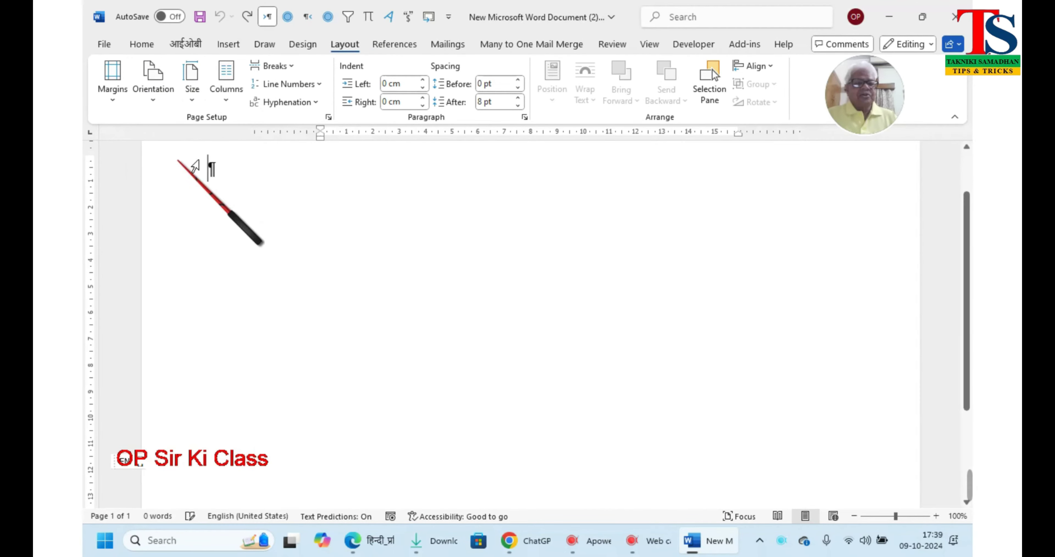
pyautogui.click(135, 45)
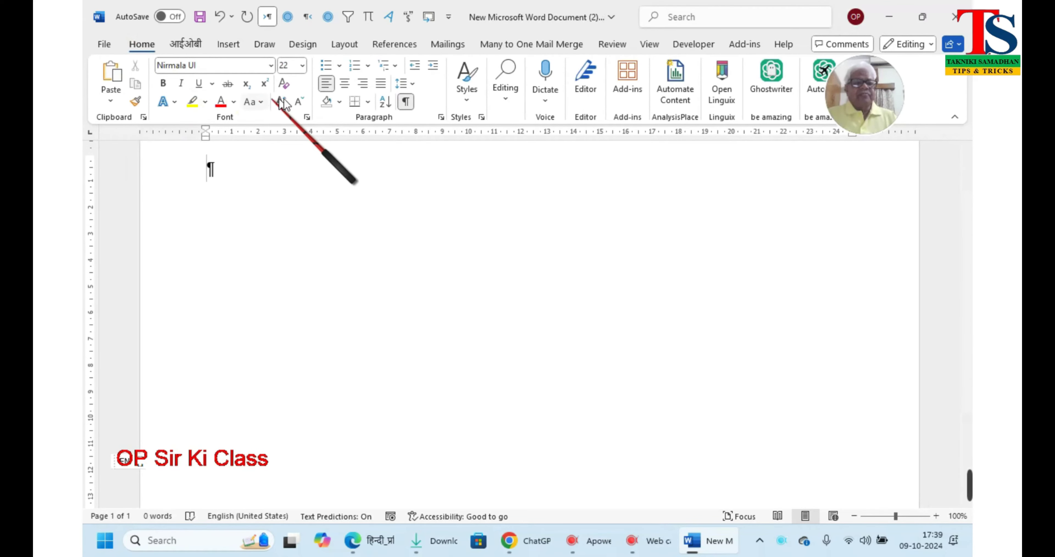
pyautogui.click(303, 66)
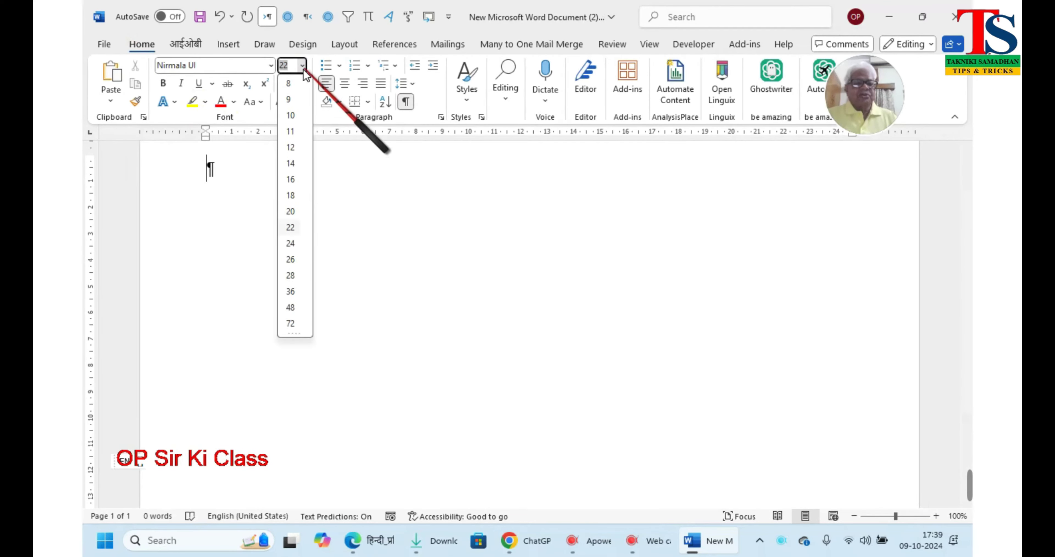
pyautogui.click(292, 147)
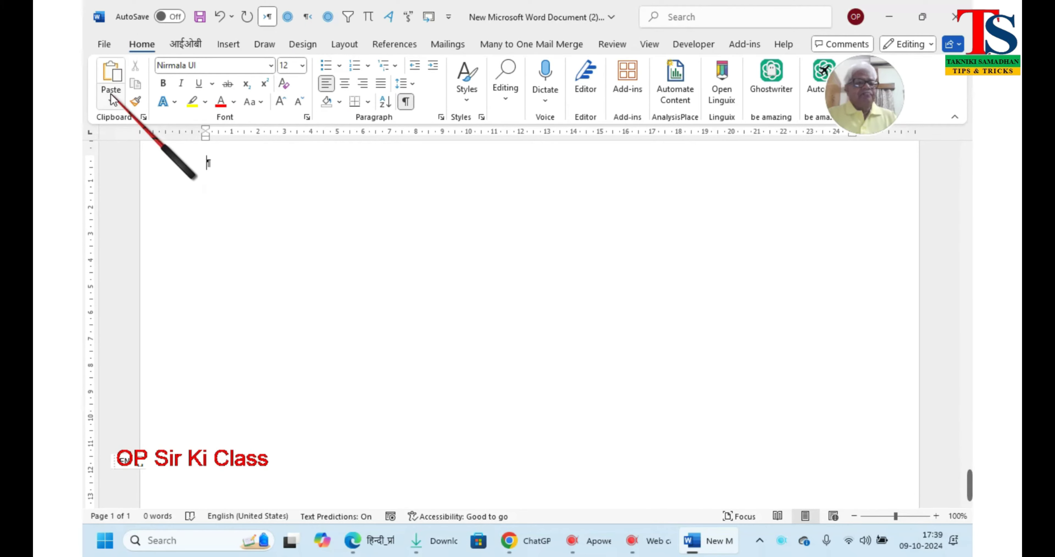
# - Paste the copied participant table into the Word document as Unformatted Unicode Text and check its Hindi characters
pyautogui.click(111, 102)
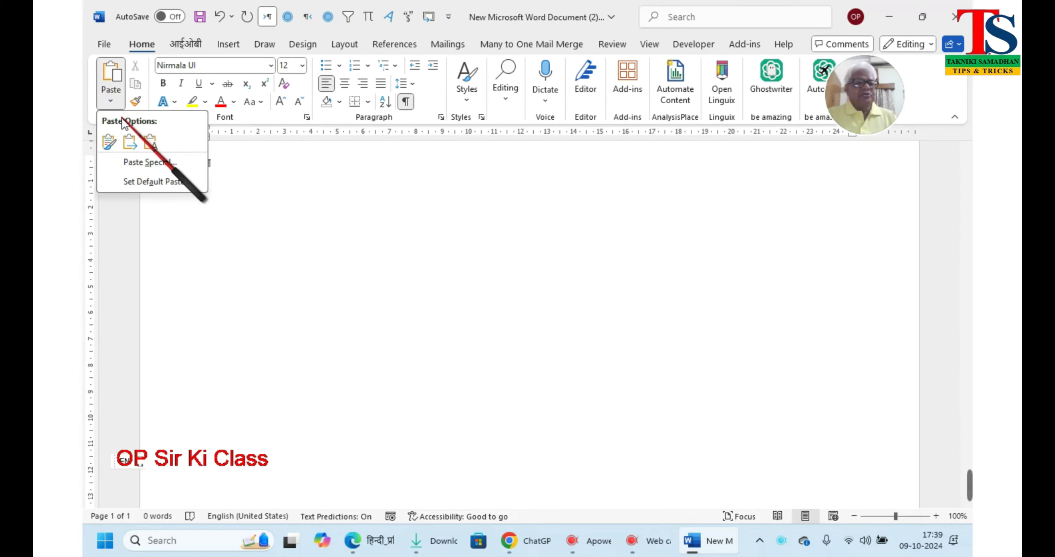
pyautogui.click(149, 162)
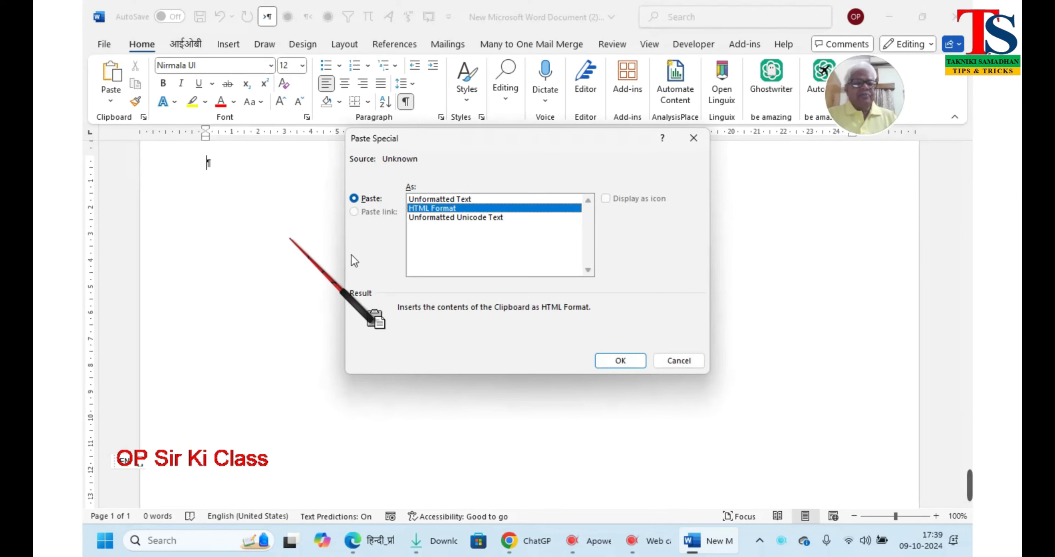
pyautogui.click(430, 217)
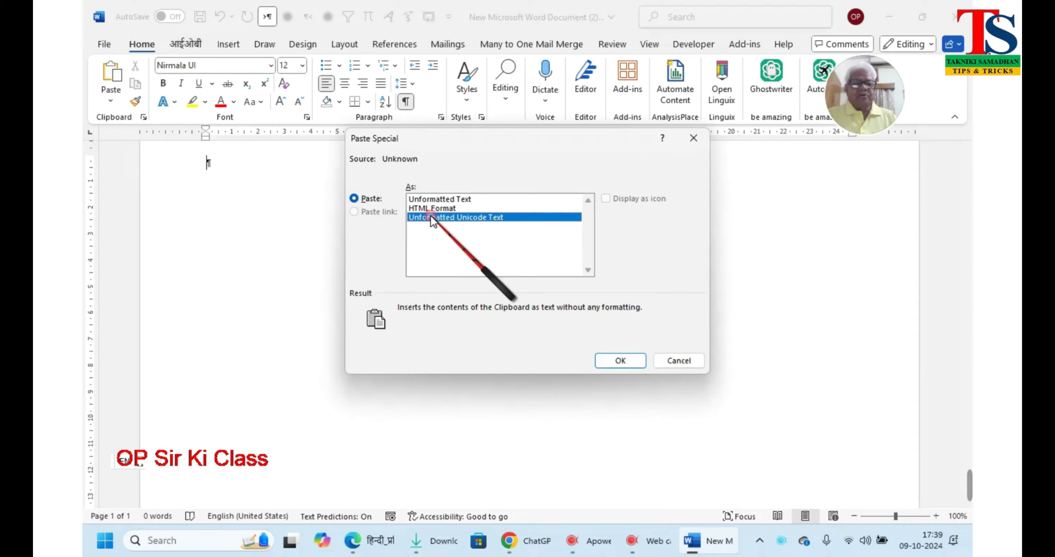
pyautogui.click(614, 359)
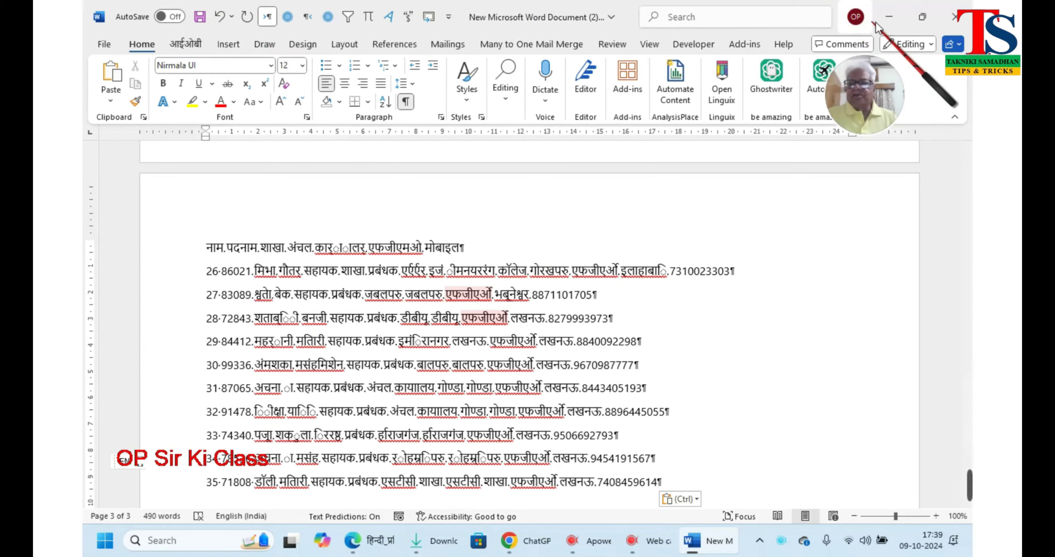
# - Minimize the open windows and open the blank New Microsoft Excel Worksheet from the desktop
pyautogui.click(888, 21)
pyautogui.click(886, 16)
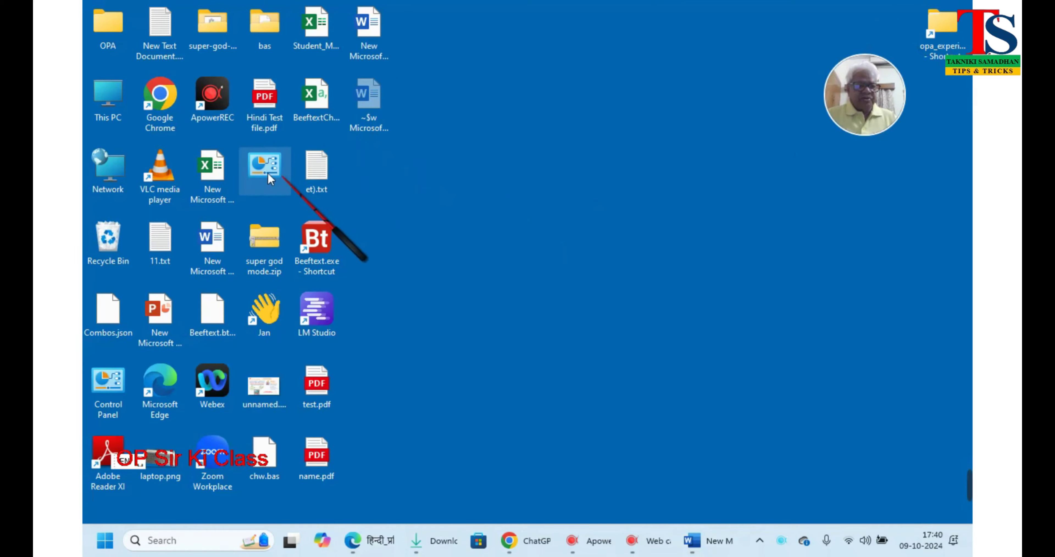
pyautogui.doubleClick(218, 163)
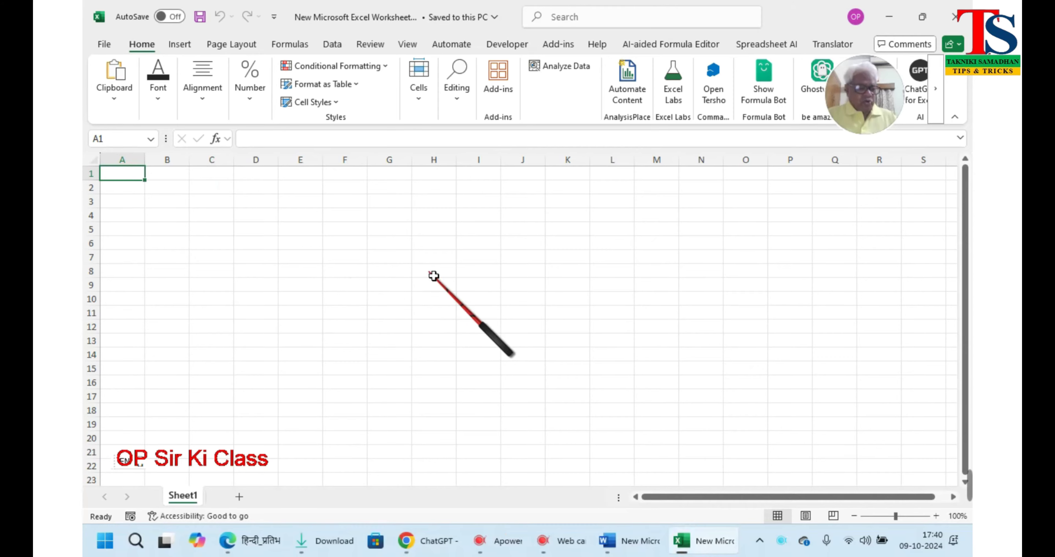
pyautogui.scroll(1, 439, 280)
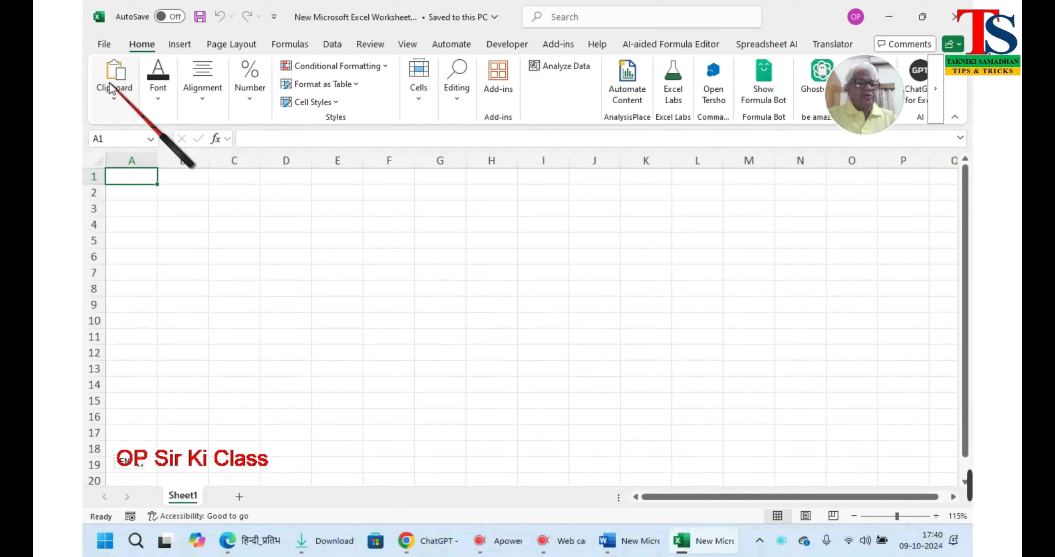
# - Try pasting the copied participant table into cell A1 and close the workbook without saving
pyautogui.click(116, 98)
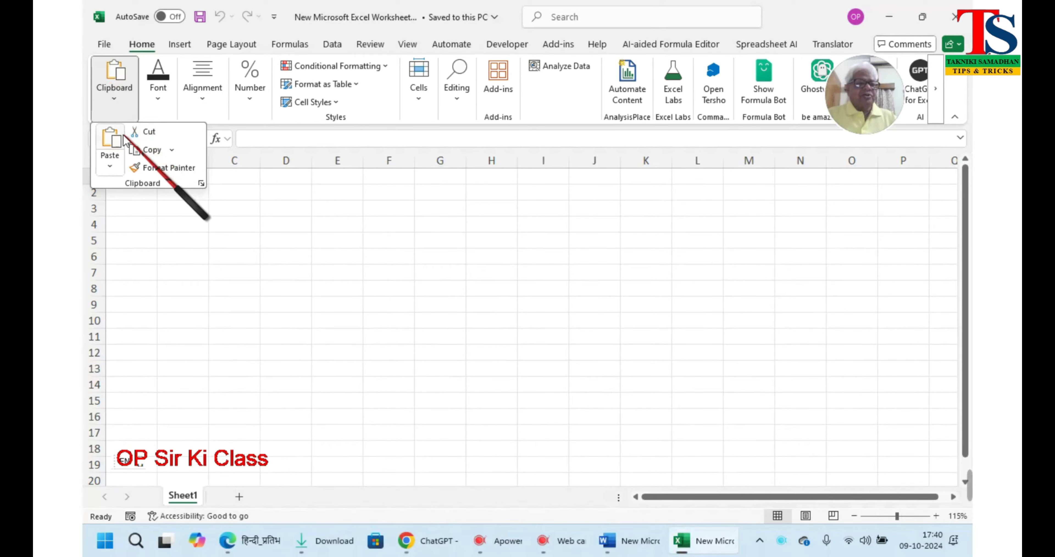
pyautogui.click(110, 139)
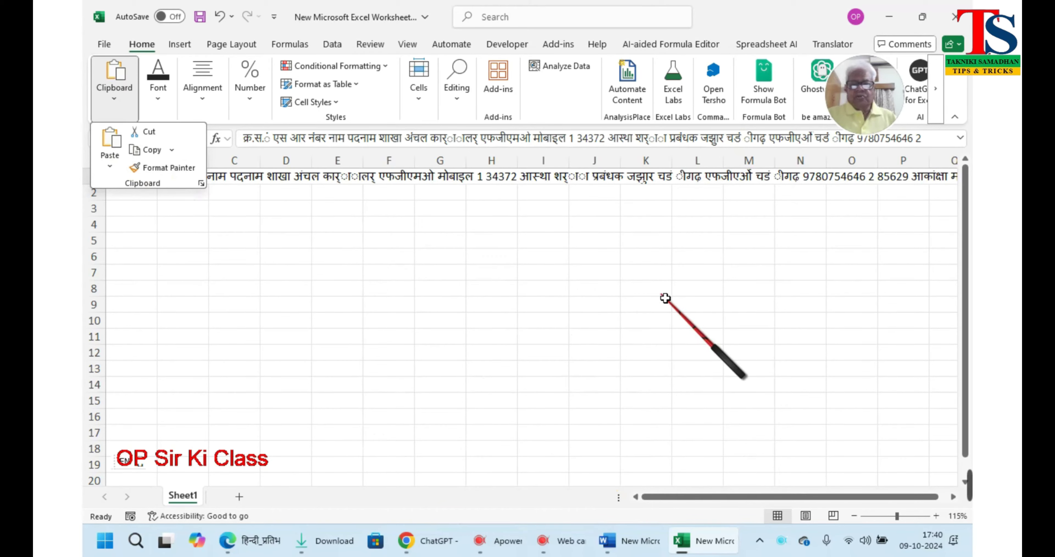
pyautogui.click(917, 183)
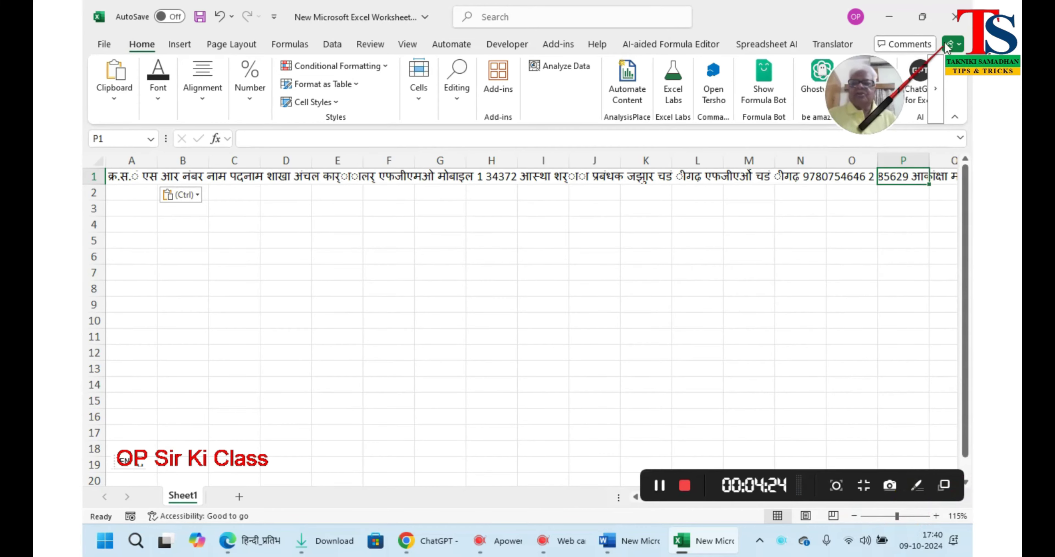
pyautogui.click(953, 17)
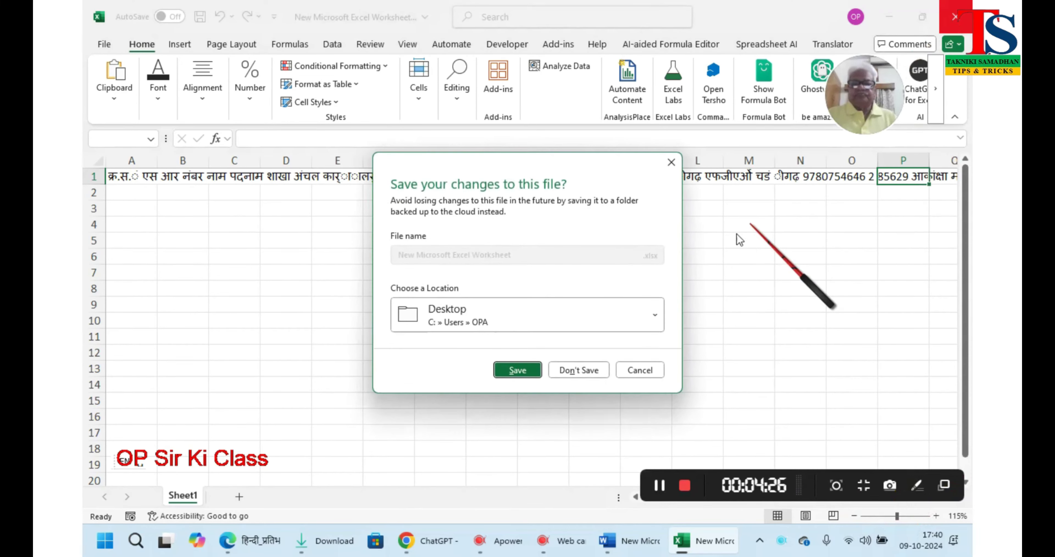
pyautogui.click(578, 370)
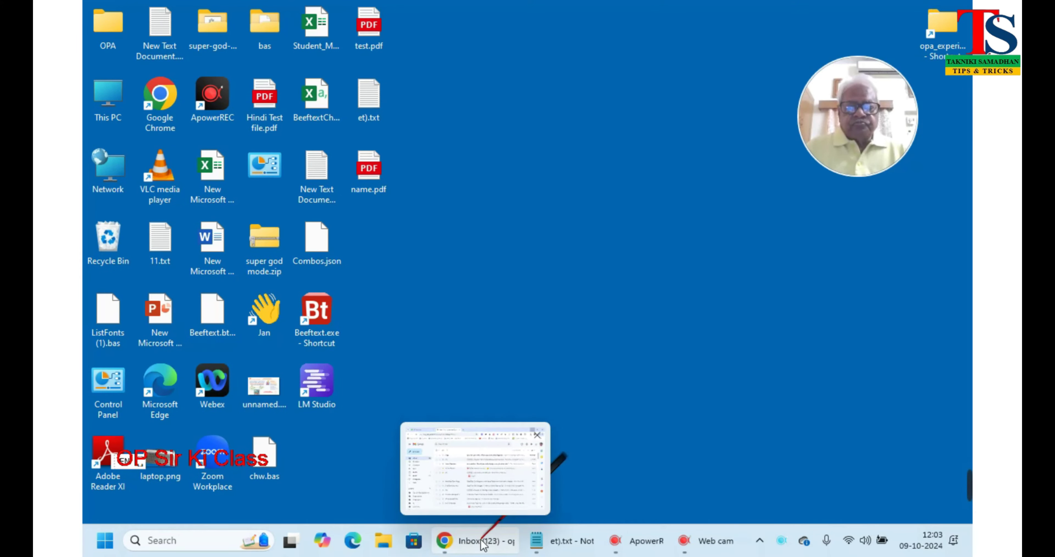
# - Switch to Chrome and open ChatGPT at chat.openai.com in a new tab
pyautogui.click(484, 542)
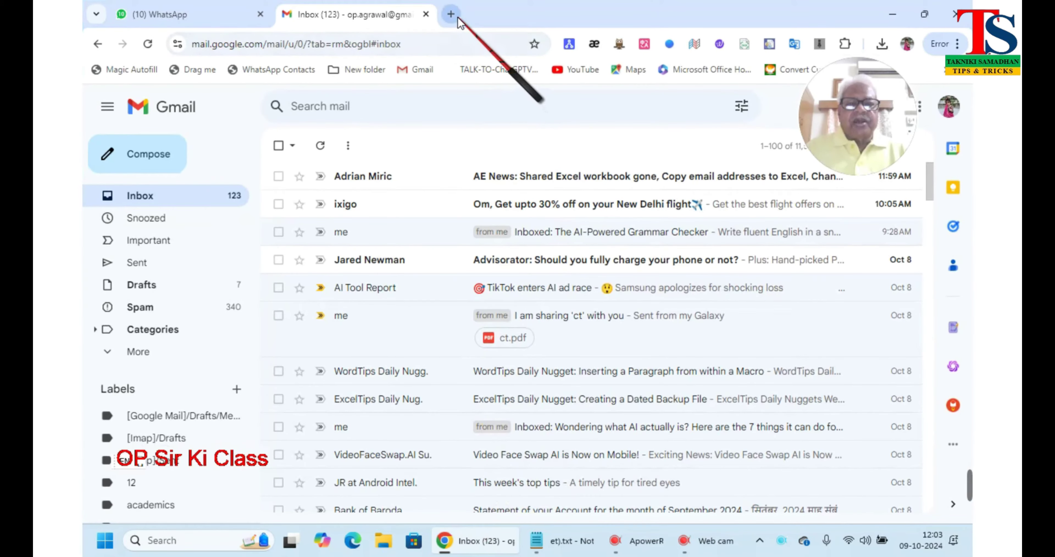
pyautogui.click(457, 18)
pyautogui.click(395, 52)
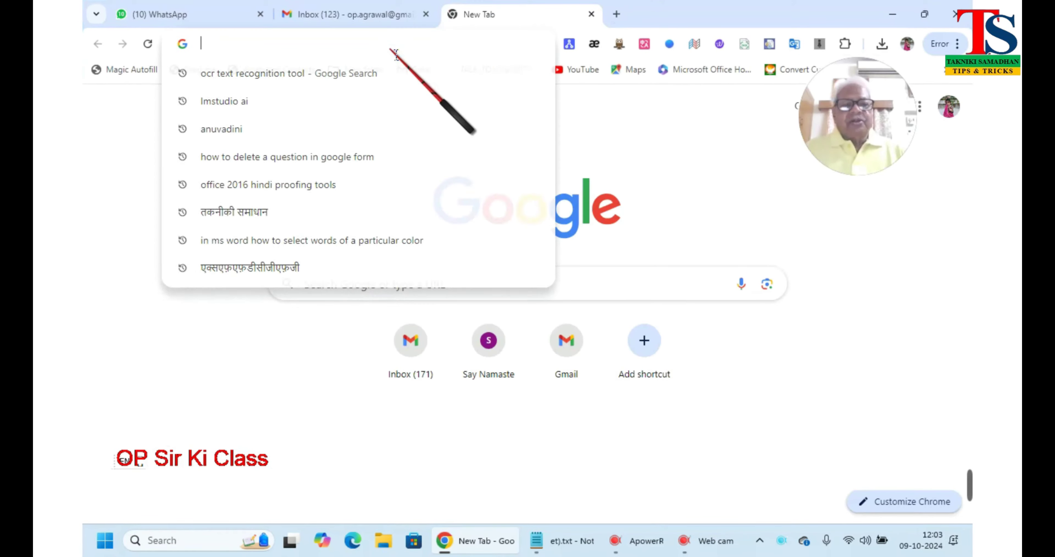
pyautogui.write('chat.openai.com')
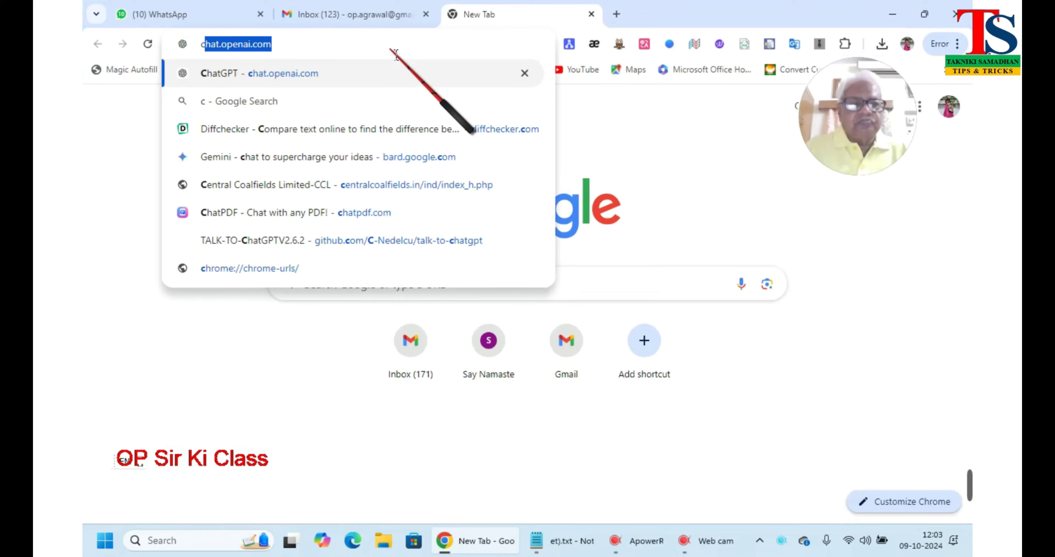
pyautogui.click(292, 73)
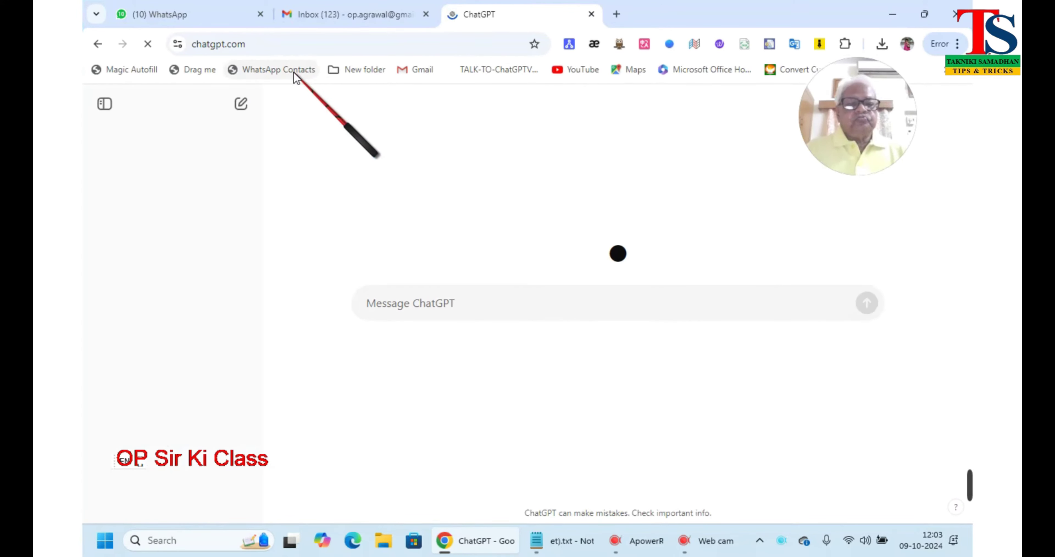
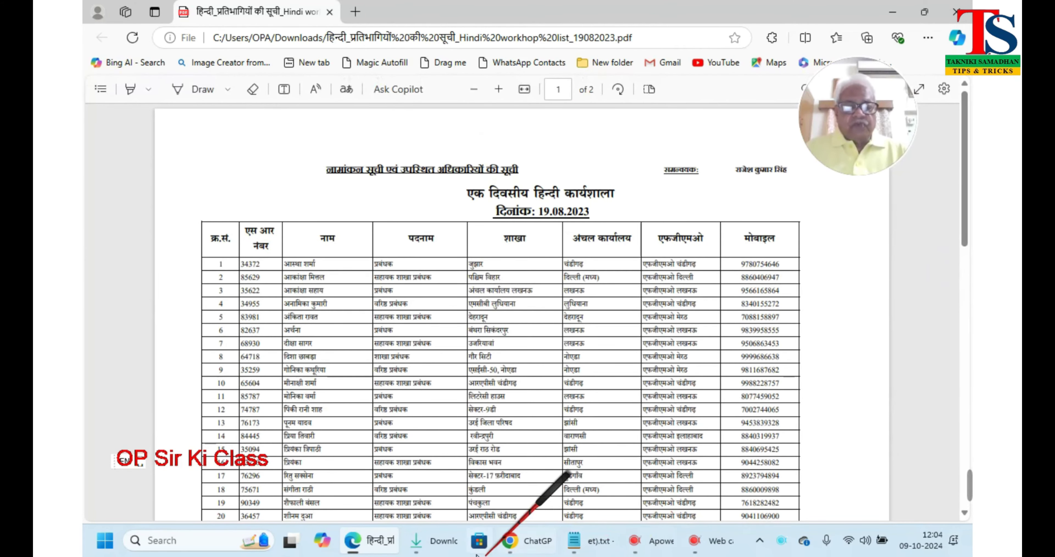
# - Switch to the Downloads folder, open 1 (2).pdf in Edge and look through its Hindi contact table
pyautogui.click(428, 541)
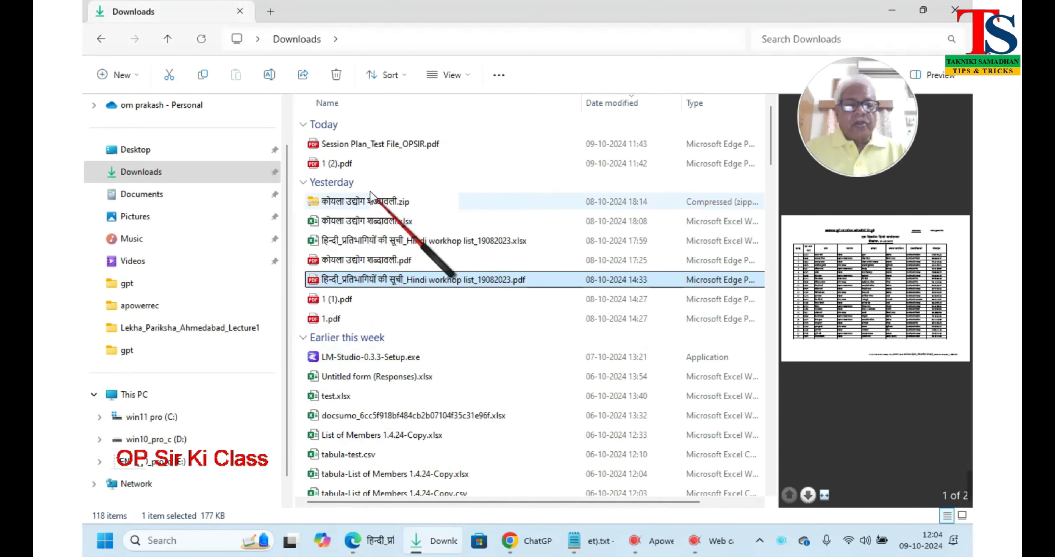
pyautogui.click(344, 166)
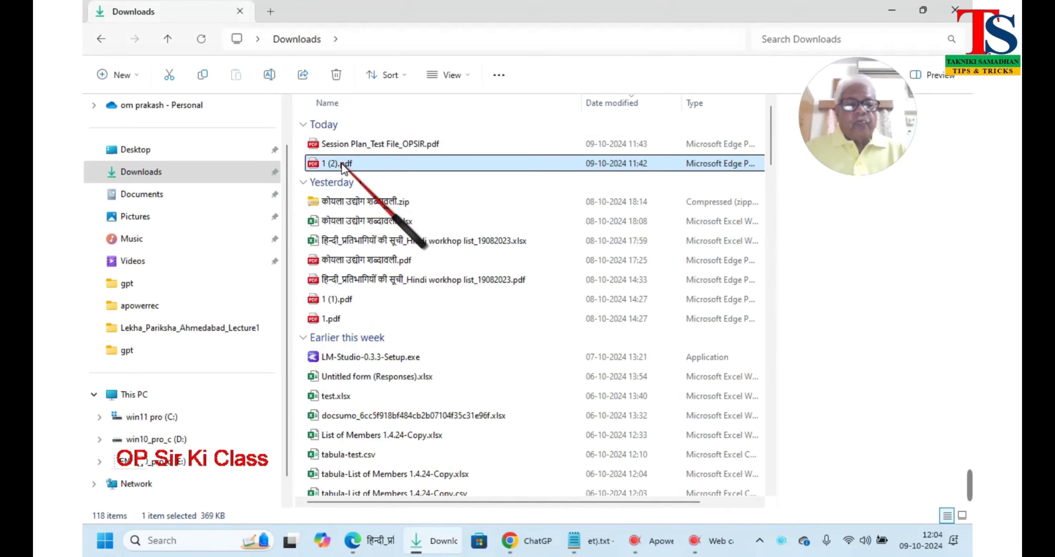
pyautogui.click(343, 163)
pyautogui.press('Return')
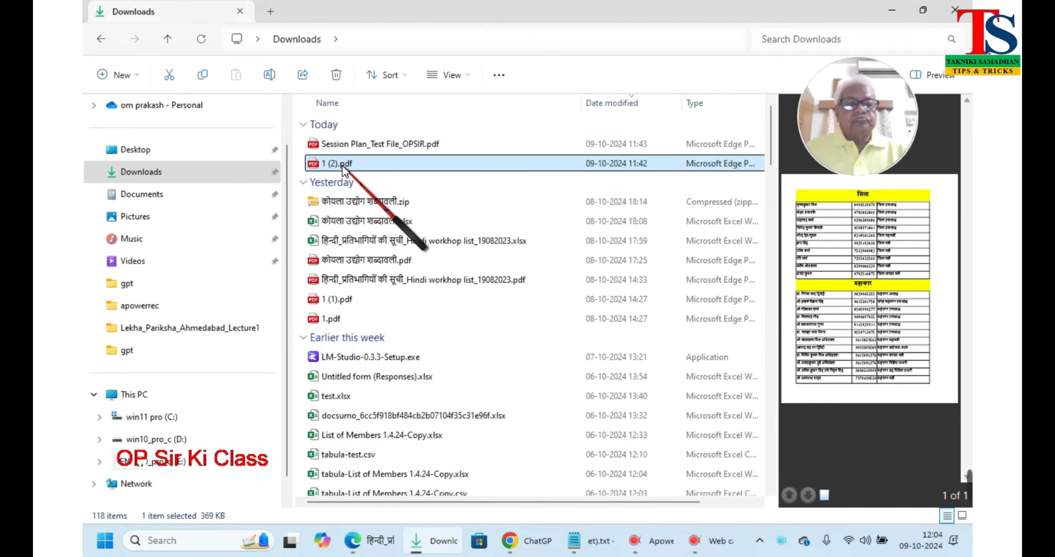
pyautogui.doubleClick(342, 165)
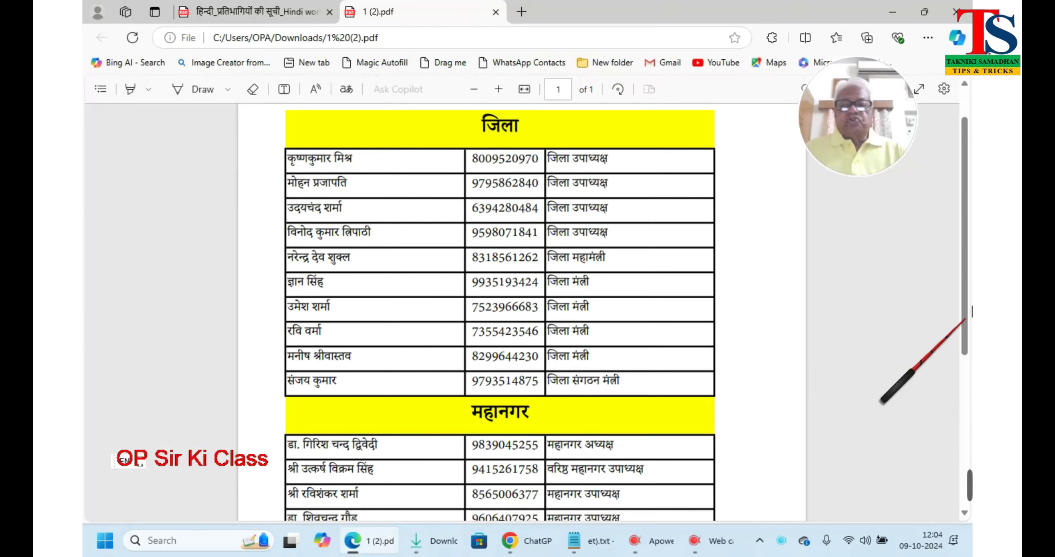
pyautogui.moveTo(965, 215); pyautogui.dragTo(968, 237)
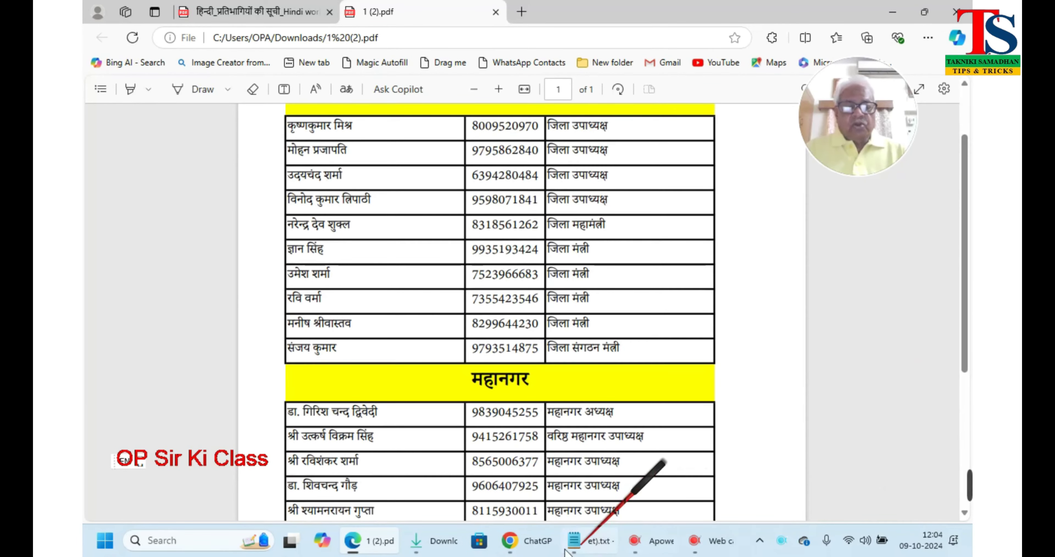
# - Open Session Plan_Test File_OPSIR.pdf from the Downloads folder, look over its Hindi timetable and minimize the PDF and folder windows
pyautogui.click(442, 544)
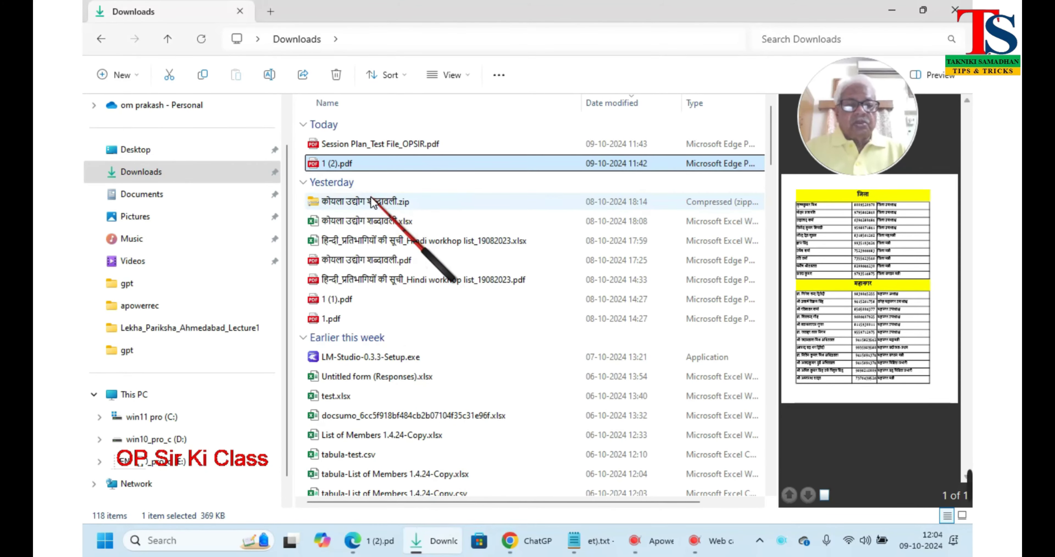
pyautogui.click(381, 145)
pyautogui.click(381, 145)
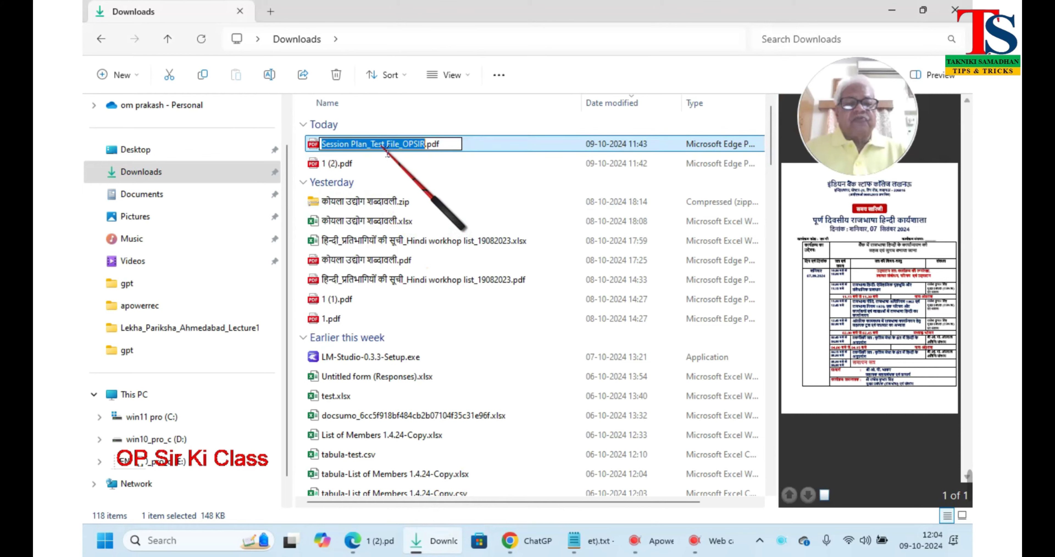
pyautogui.click(389, 165)
pyautogui.click(378, 148)
pyautogui.doubleClick(378, 147)
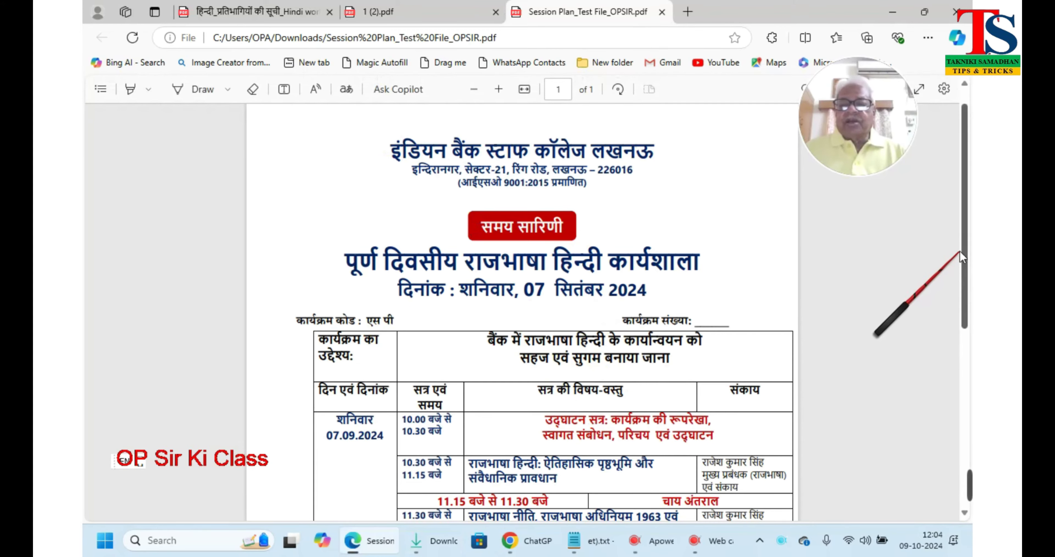
pyautogui.moveTo(961, 249); pyautogui.dragTo(958, 214)
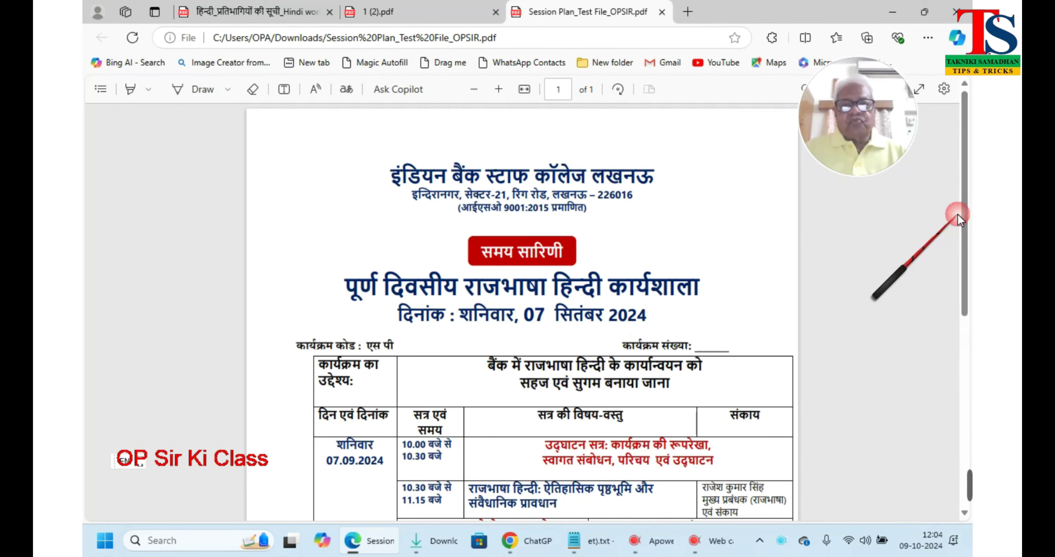
pyautogui.click(893, 17)
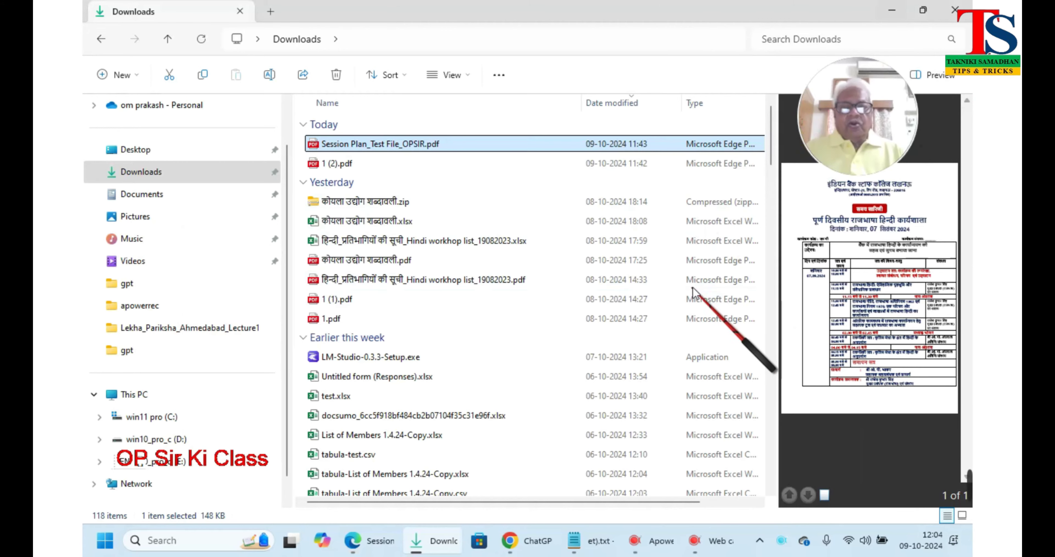
pyautogui.click(893, 13)
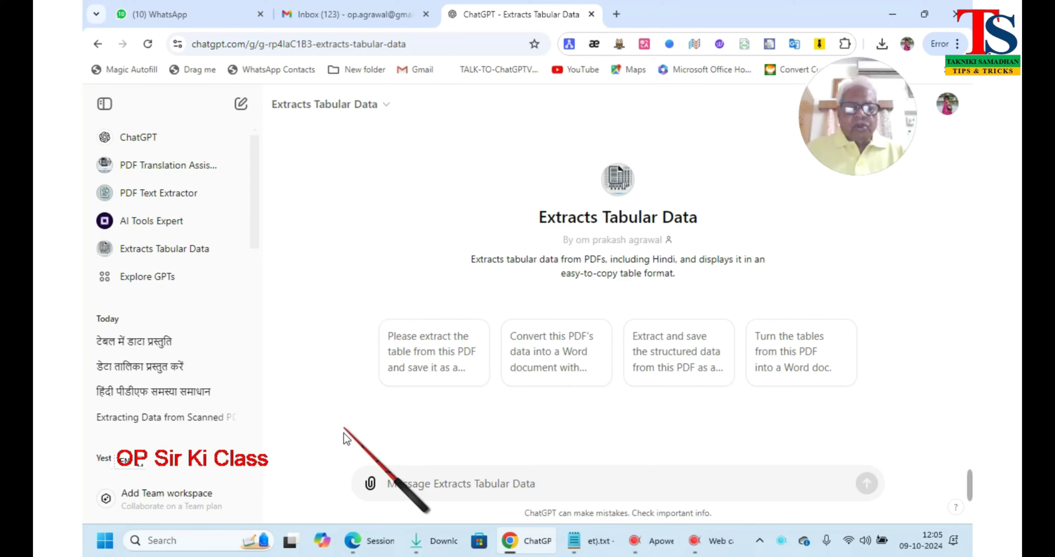
# - Attach 1 (2).pdf from the Downloads folder to a new message for the Extracts Tabular Data GPT
pyautogui.click(370, 484)
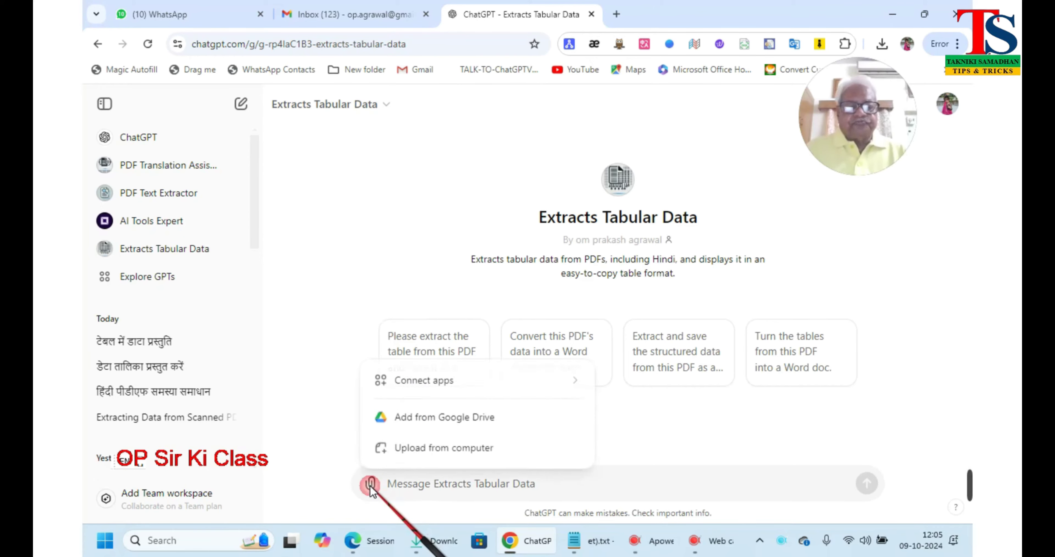
pyautogui.click(434, 449)
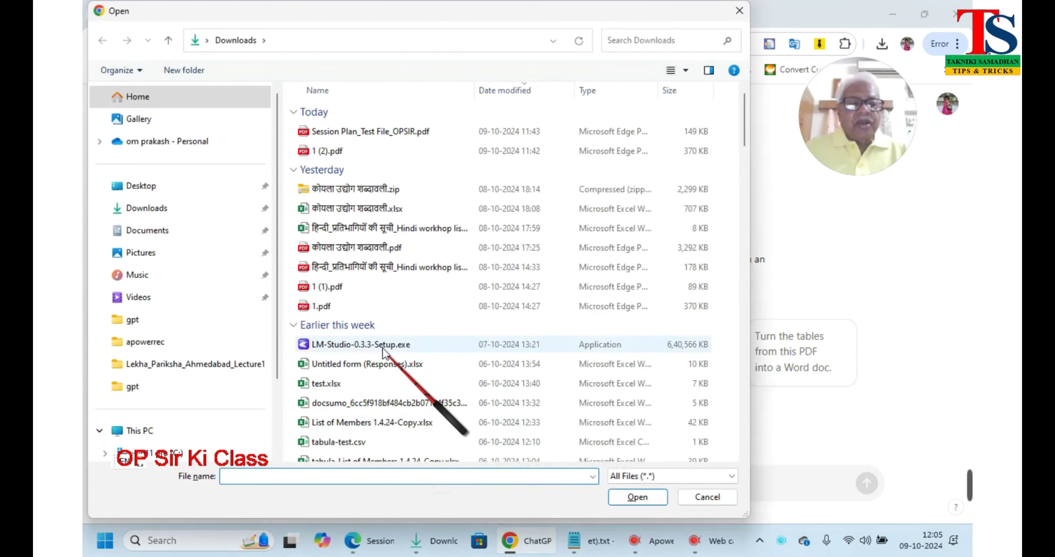
pyautogui.click(335, 152)
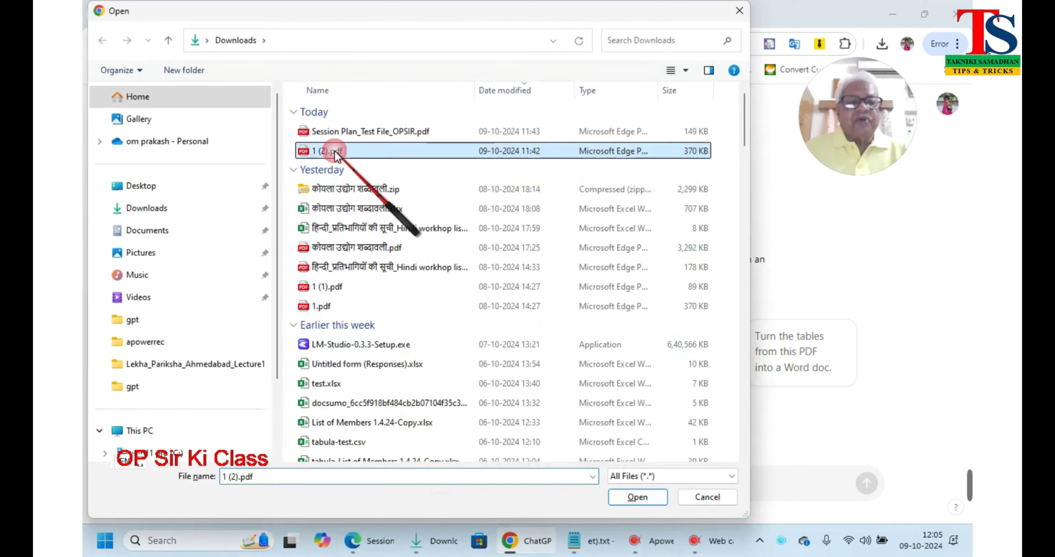
pyautogui.click(631, 501)
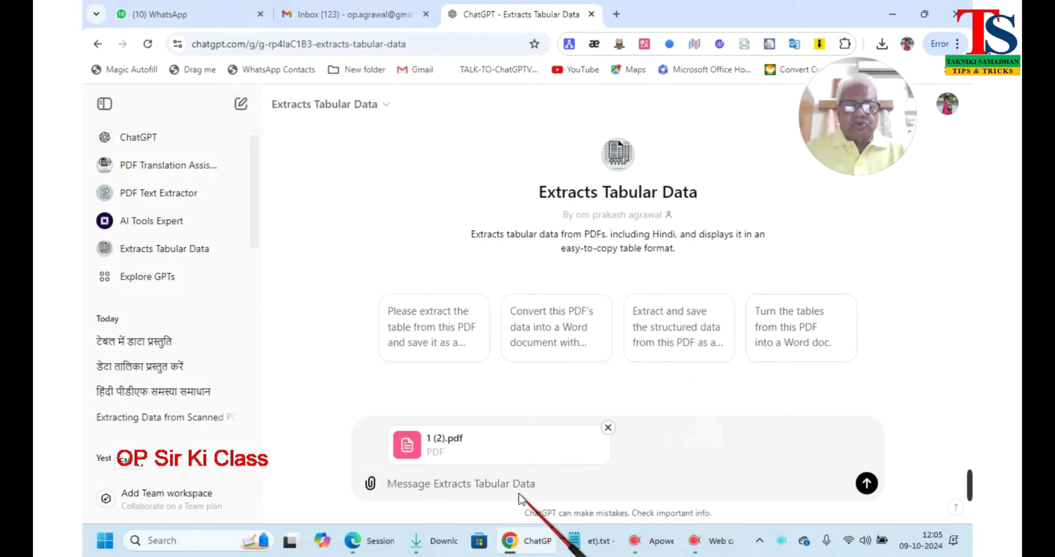
# - Copy the line "टेबल के रूप मैं डाटा को निकालें" from et).txt in Notepad and send it to the GPT with the attached PDF
pyautogui.click(596, 542)
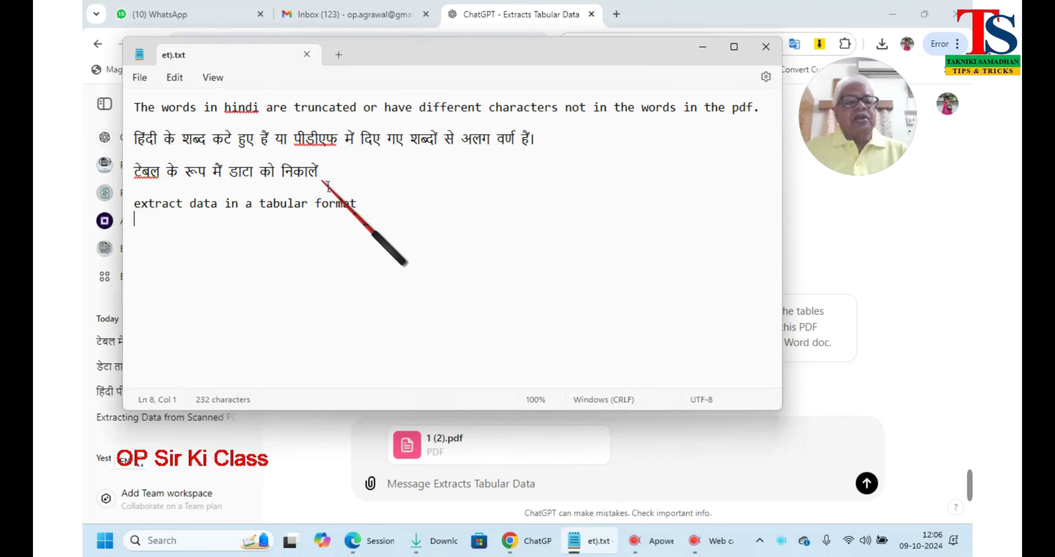
pyautogui.tripleClick(152, 170)
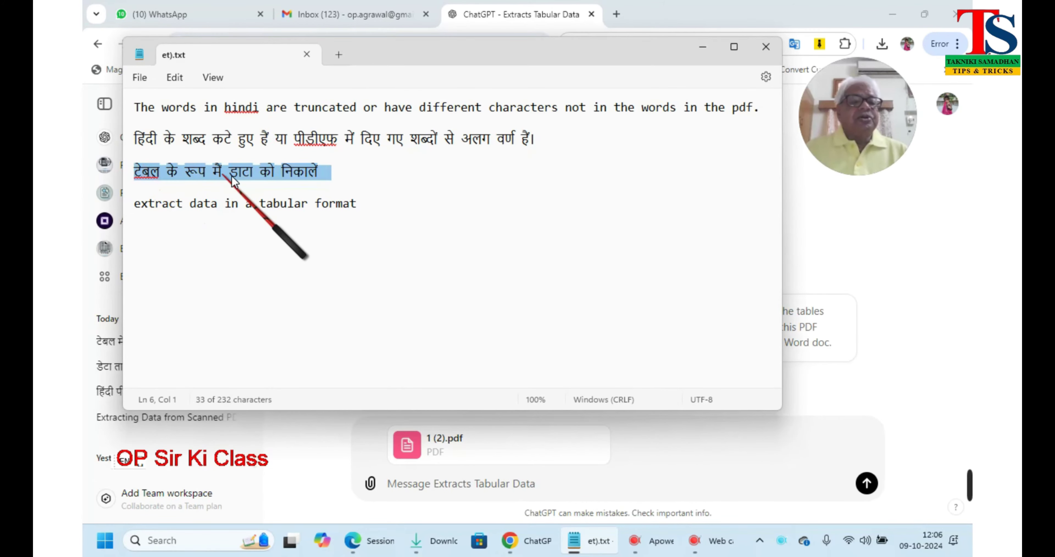
pyautogui.rightClick(286, 177)
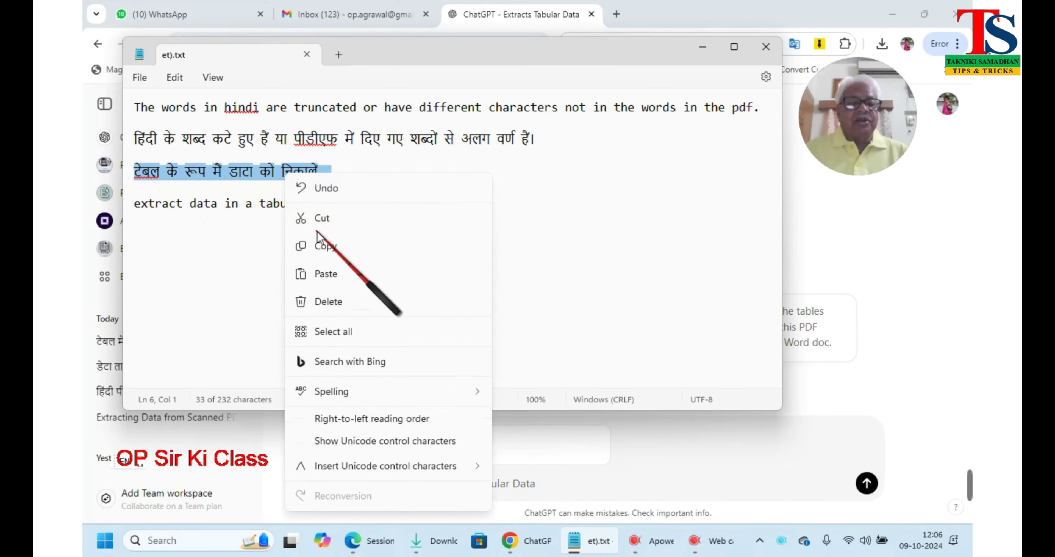
pyautogui.click(324, 247)
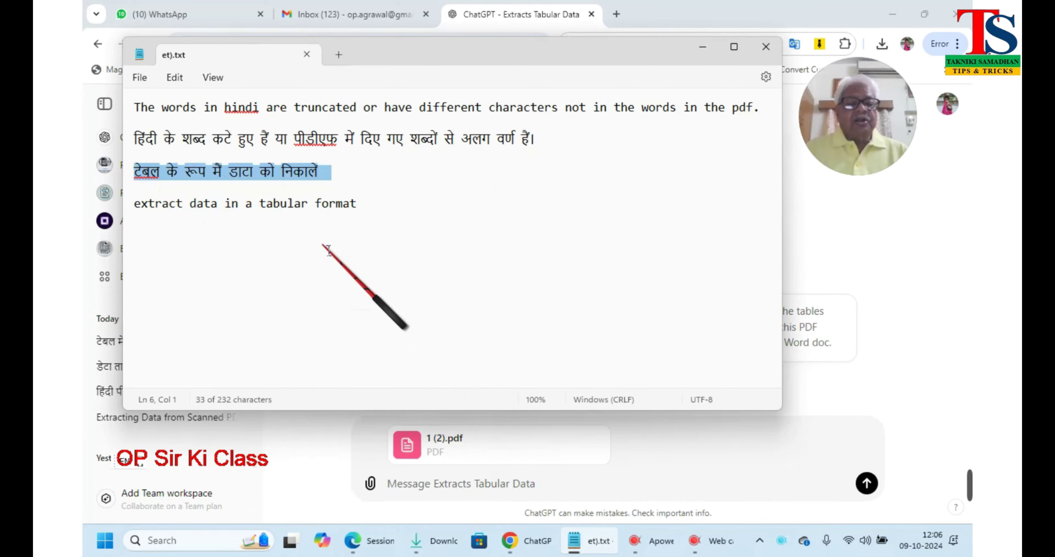
pyautogui.click(534, 544)
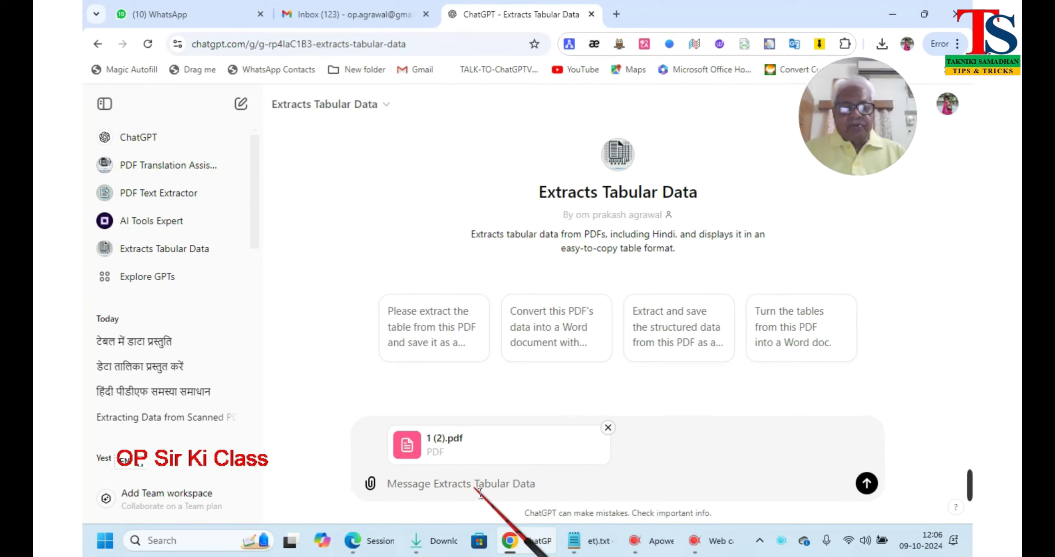
pyautogui.hotkey('ctrl', 'v')
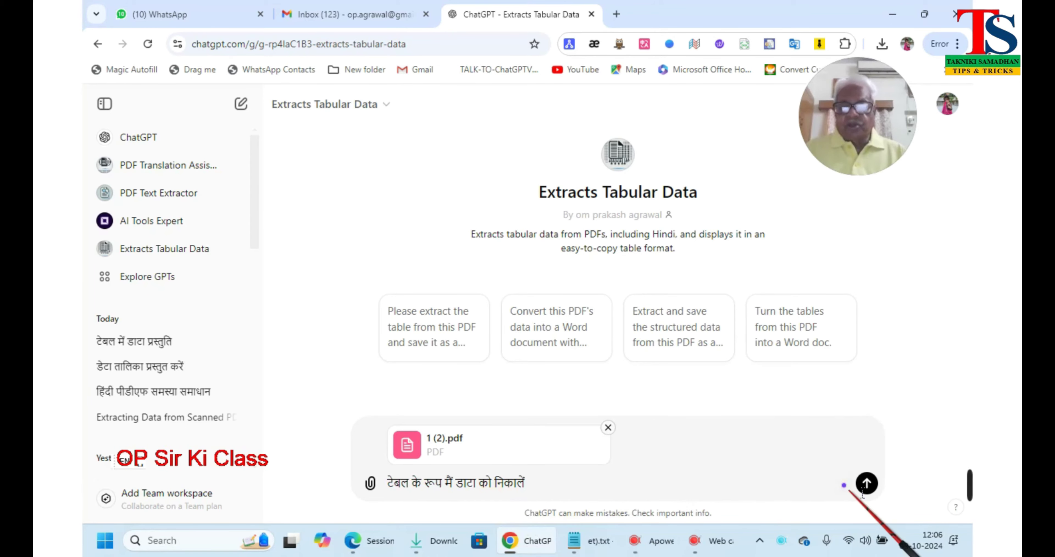
pyautogui.click(867, 482)
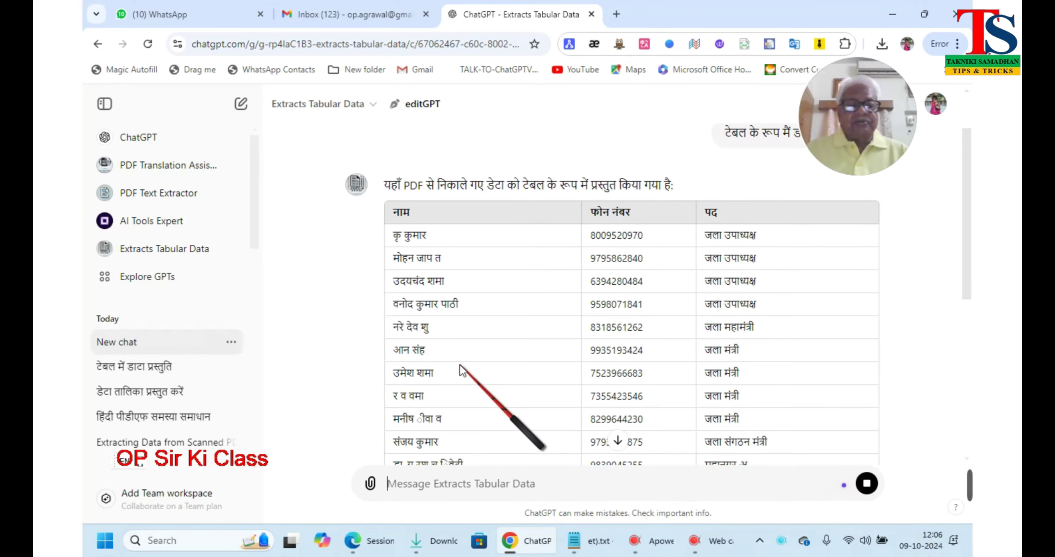
pyautogui.moveTo(966, 252); pyautogui.dragTo(953, 424)
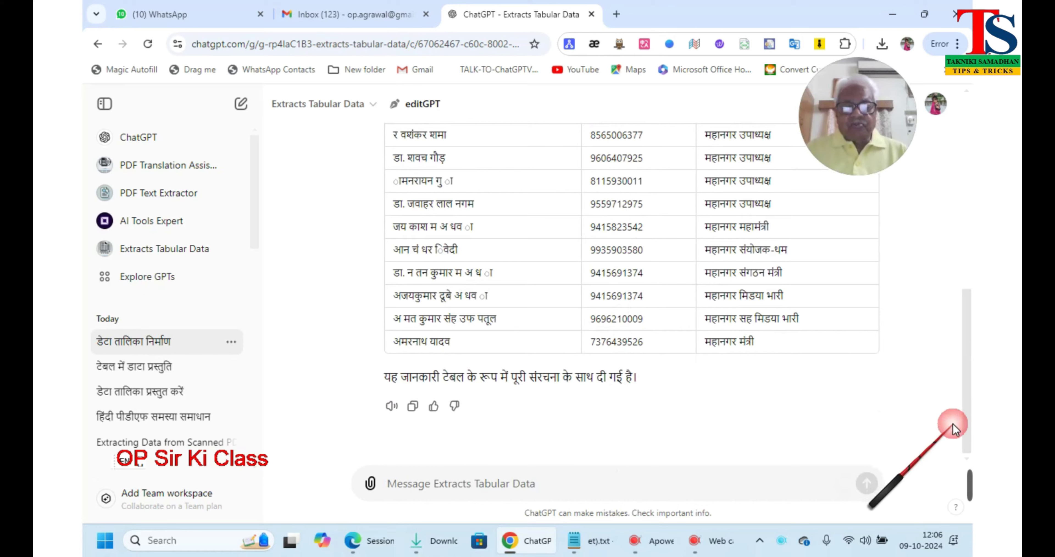
# - Copy "हिंदी के शब्द कटे हुए हैं या पीडीएफ में दिए गए शब्दों से अलग वर्ण हैं।" from et).txt and send it as a follow-up prompt
pyautogui.click(591, 543)
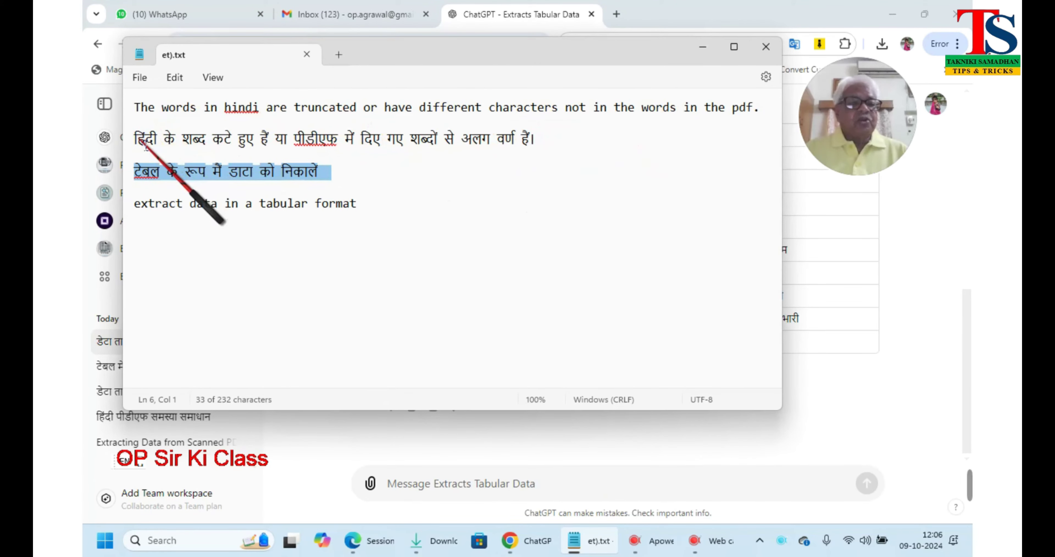
pyautogui.moveTo(139, 141); pyautogui.dragTo(436, 161)
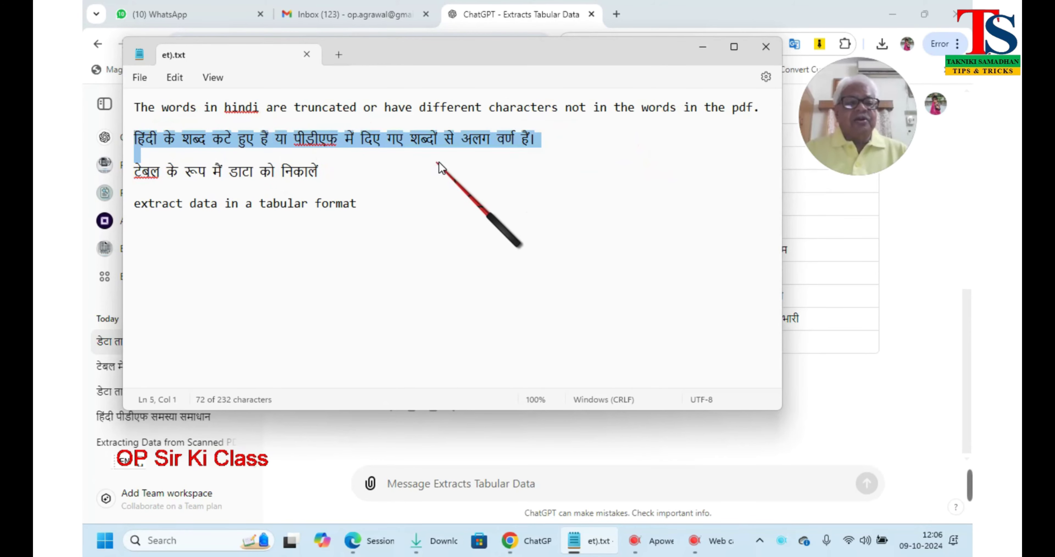
pyautogui.rightClick(521, 144)
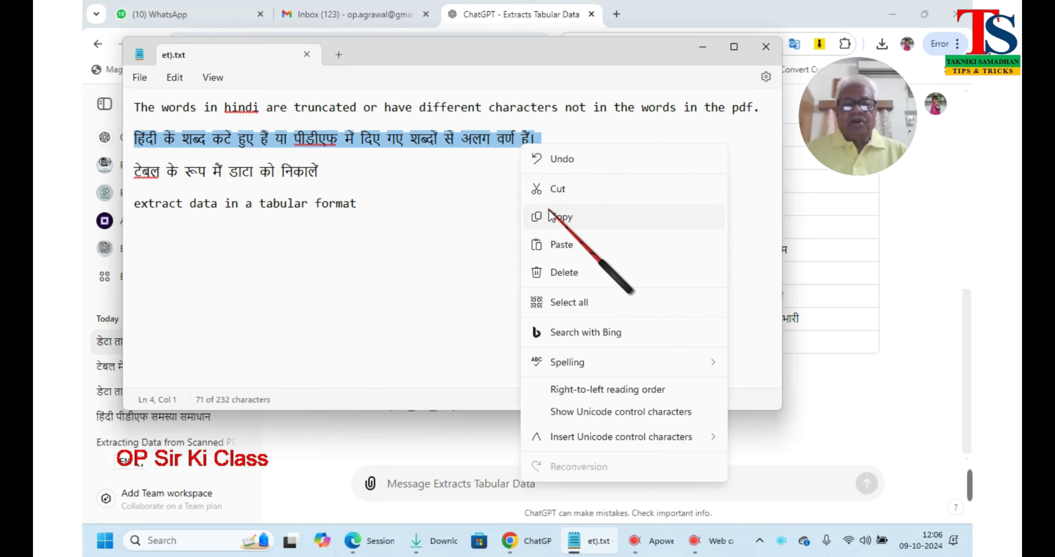
pyautogui.click(559, 219)
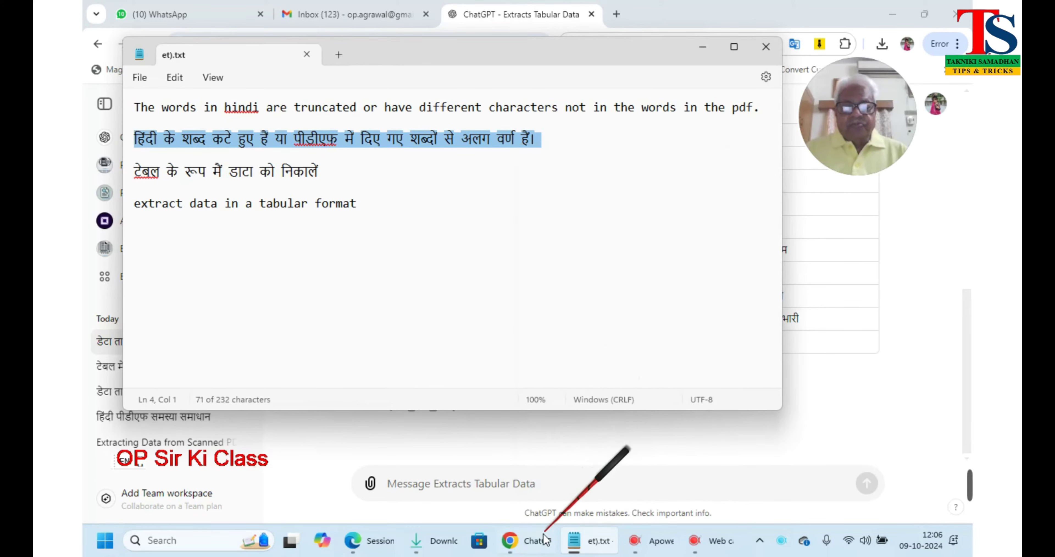
pyautogui.click(539, 542)
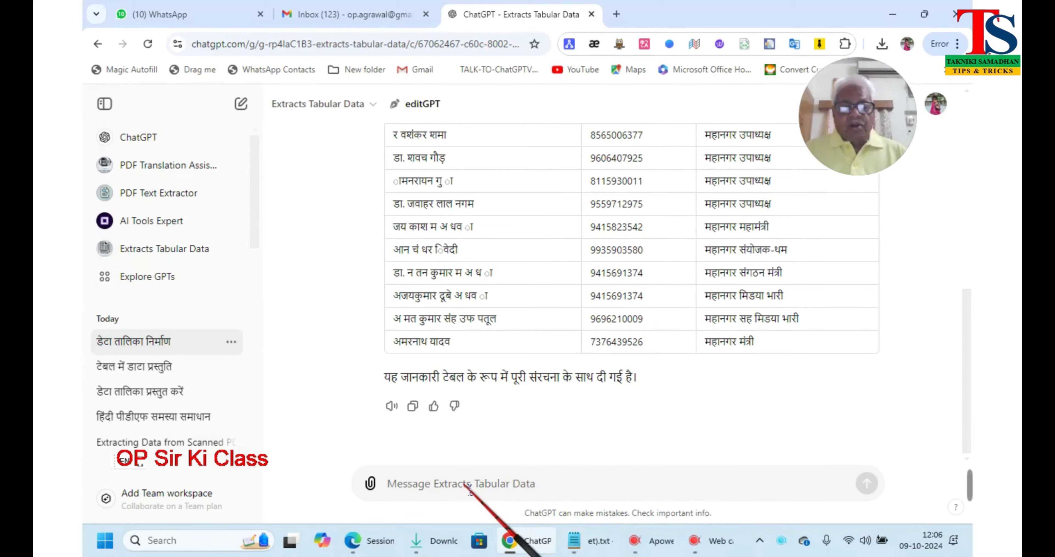
pyautogui.hotkey('ctrl', 'v')
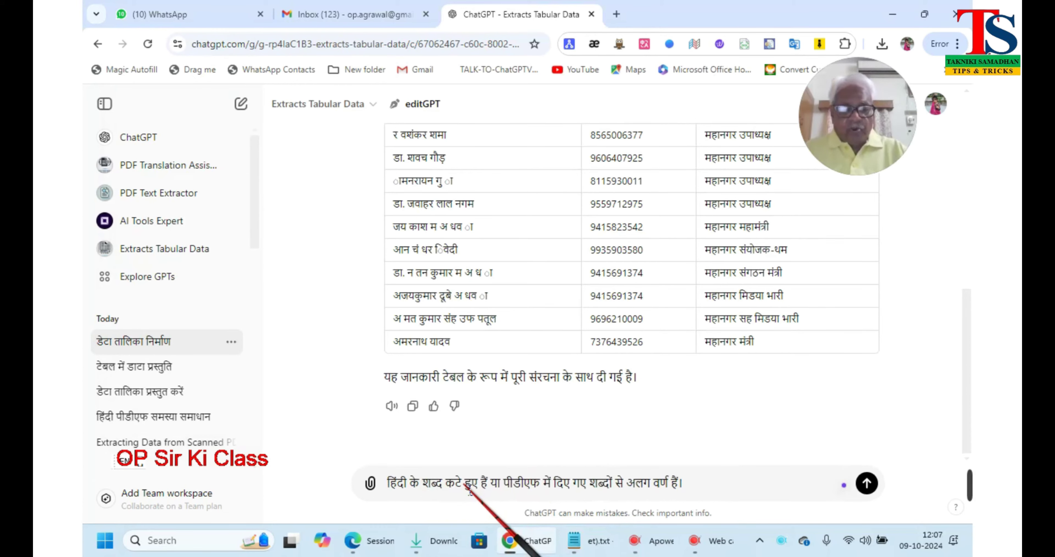
pyautogui.click(867, 483)
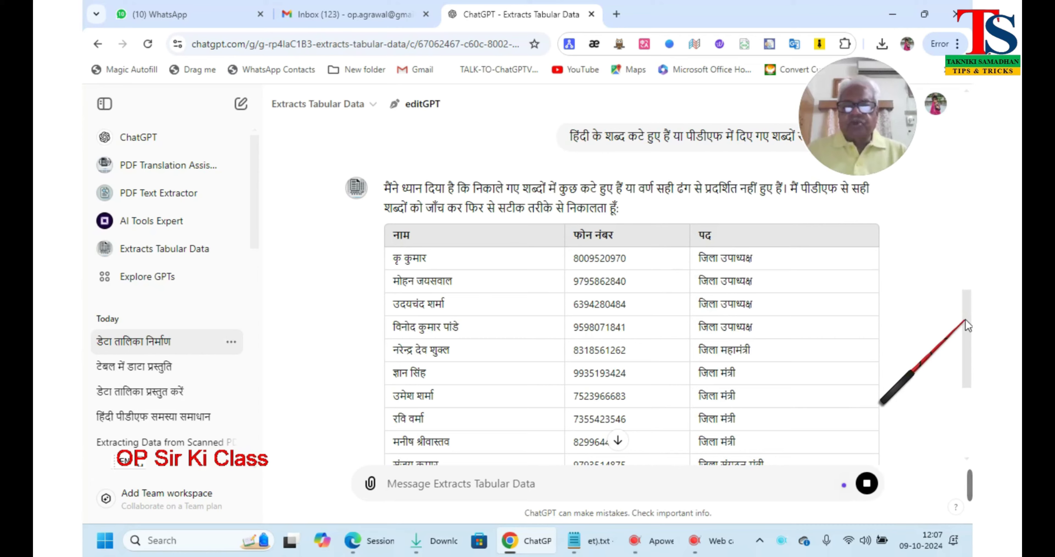
pyautogui.moveTo(965, 319); pyautogui.dragTo(972, 418)
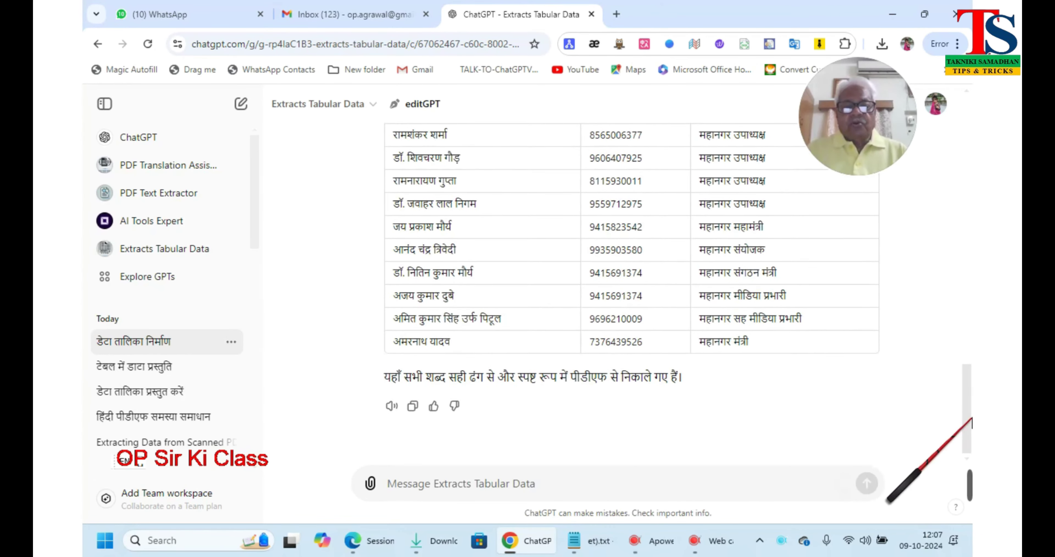
# - Select the entire corrected table in the GPT's second answer, from the last row up to the header, and copy it
pyautogui.scroll(1, 968, 420)
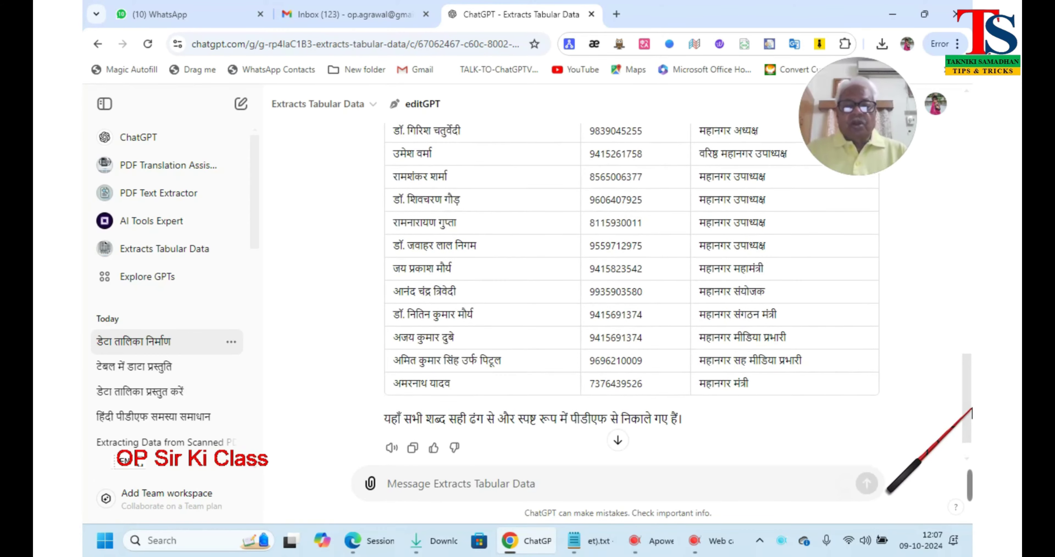
pyautogui.moveTo(782, 386); pyautogui.dragTo(383, 407)
pyautogui.rightClick(405, 414)
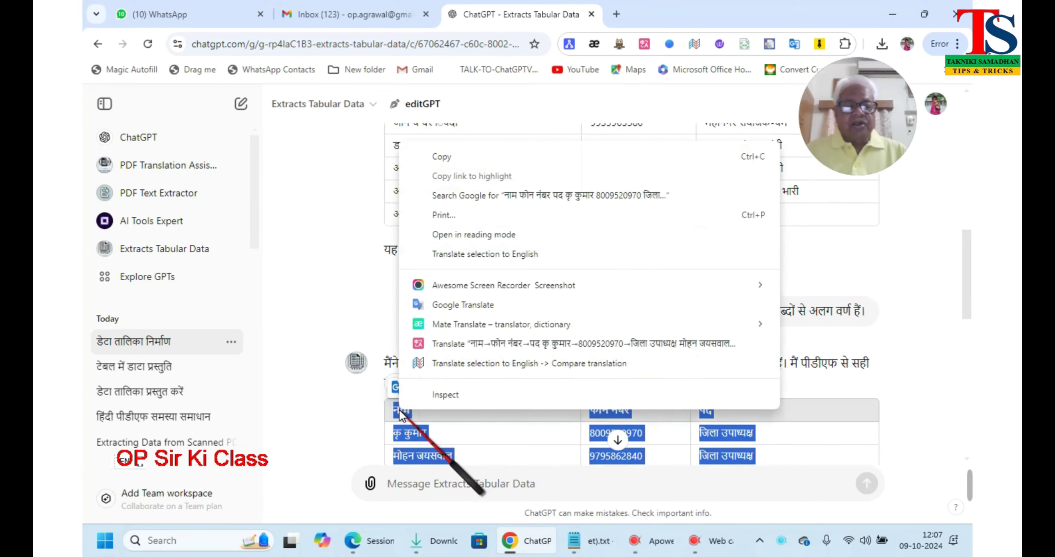
pyautogui.click(444, 159)
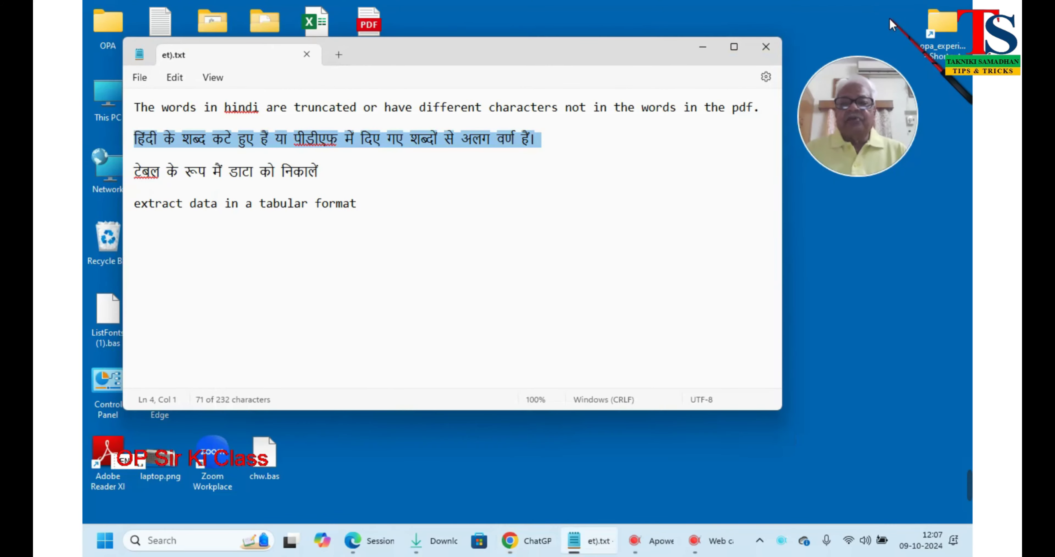
# - Open the blank New Microsoft Excel Worksheet from the desktop, maximize it and paste the copied table at cell A1
pyautogui.click(701, 48)
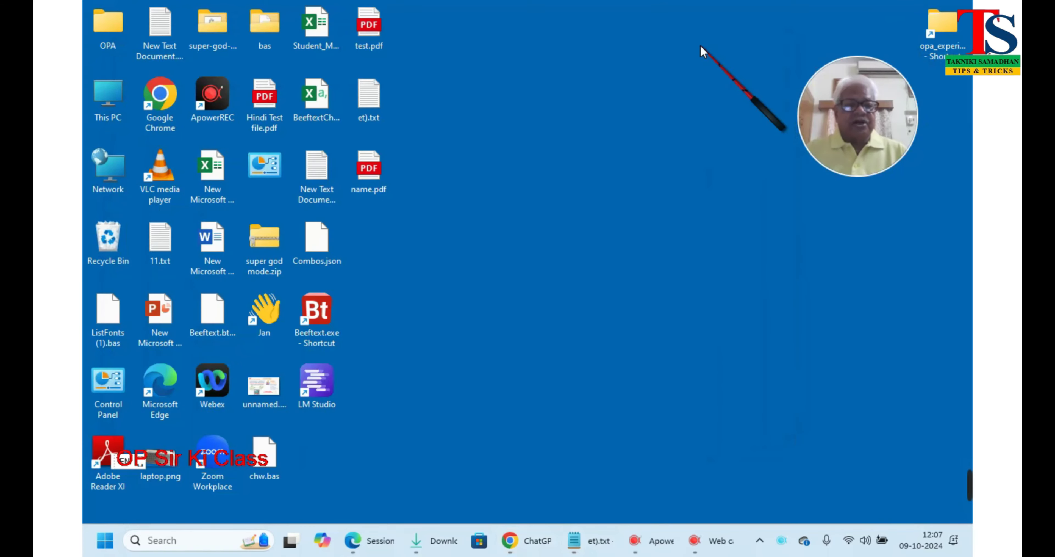
pyautogui.doubleClick(225, 167)
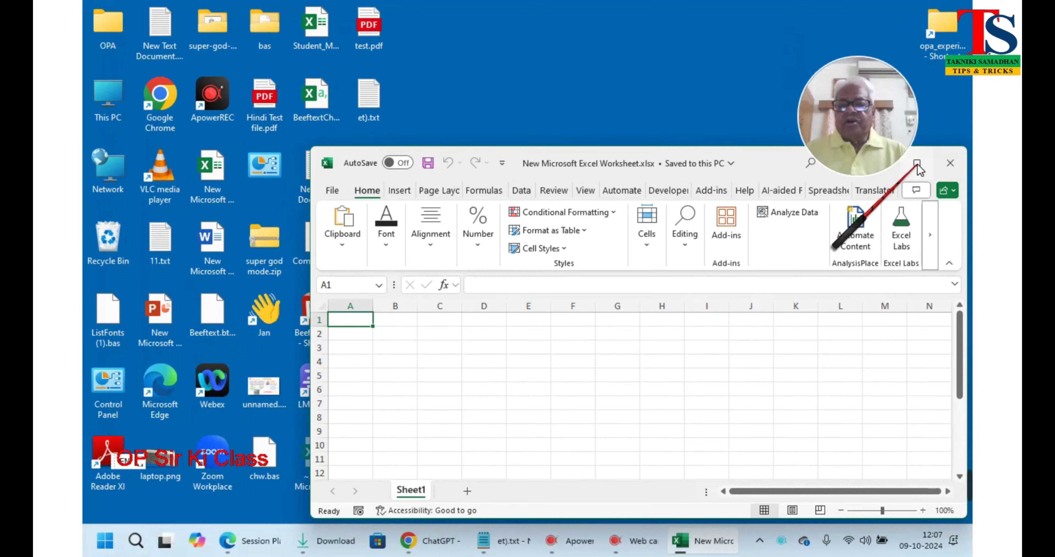
pyautogui.click(916, 164)
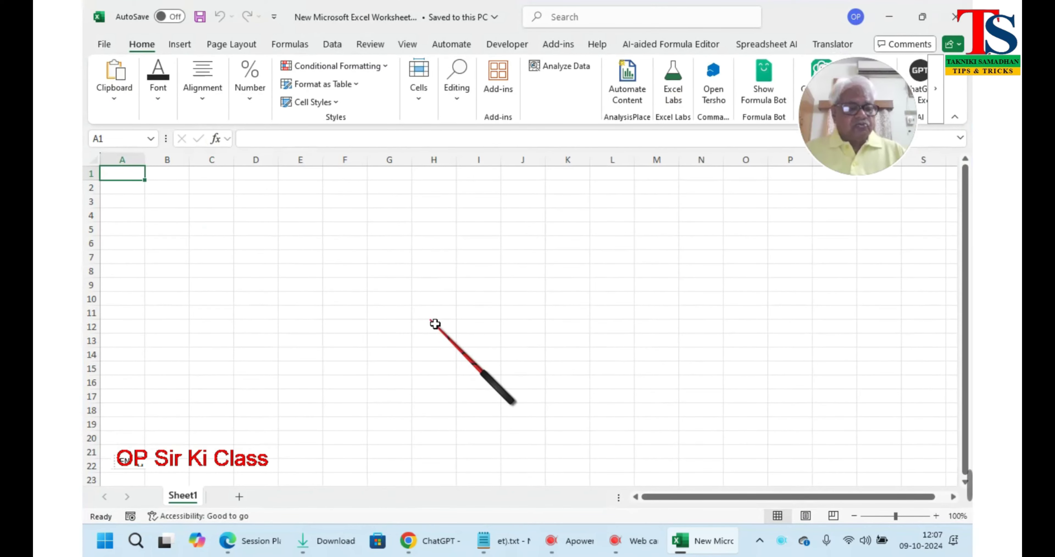
pyautogui.keyDown('ctrl'); pyautogui.scroll(3, 435, 324); pyautogui.keyUp('ctrl')
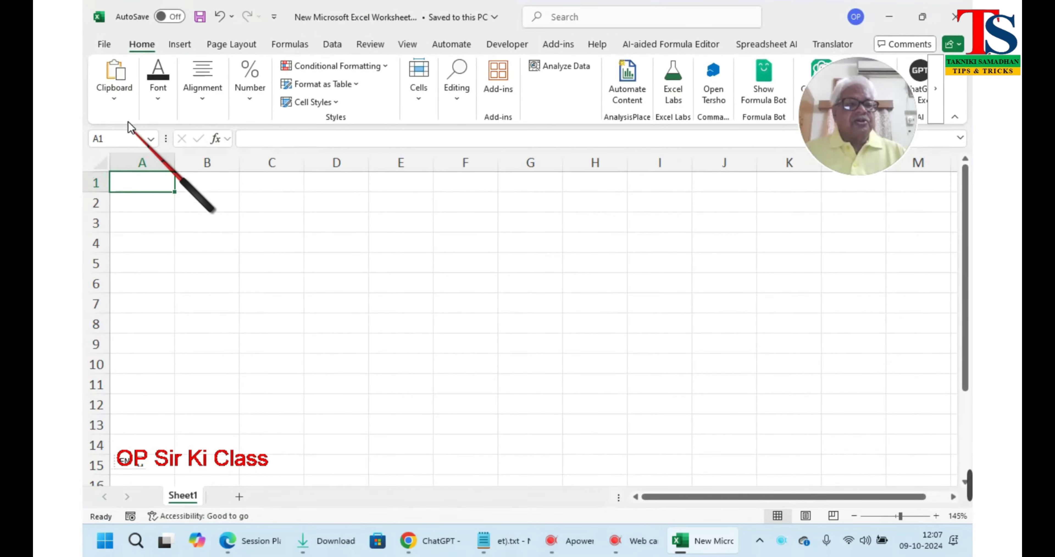
pyautogui.click(119, 93)
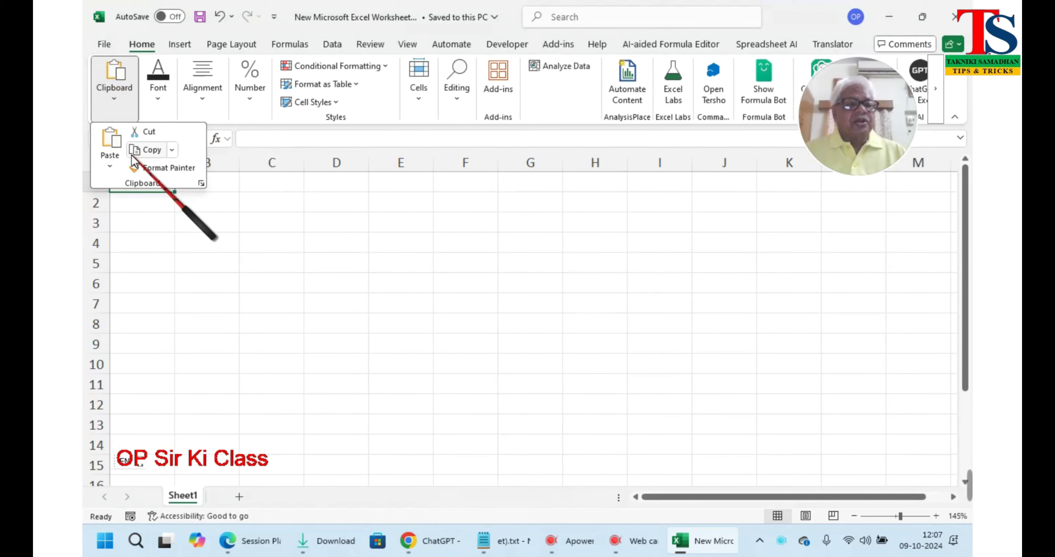
pyautogui.click(115, 141)
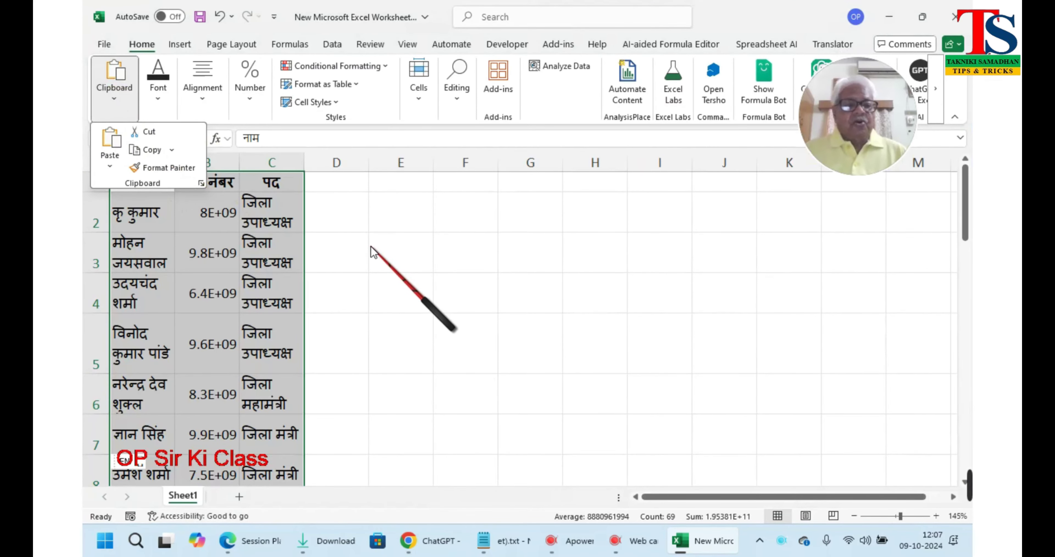
# - Widen columns C, B and A of the pasted table to fit their contents and check the rows down to the end
pyautogui.doubleClick(304, 165)
pyautogui.moveTo(309, 169); pyautogui.dragTo(371, 180)
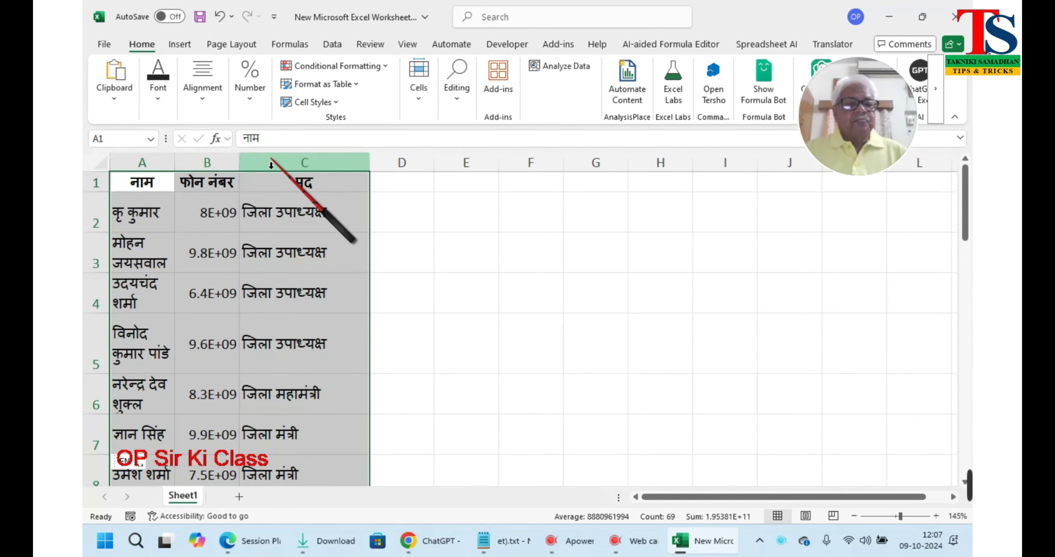
pyautogui.moveTo(248, 164); pyautogui.dragTo(269, 165)
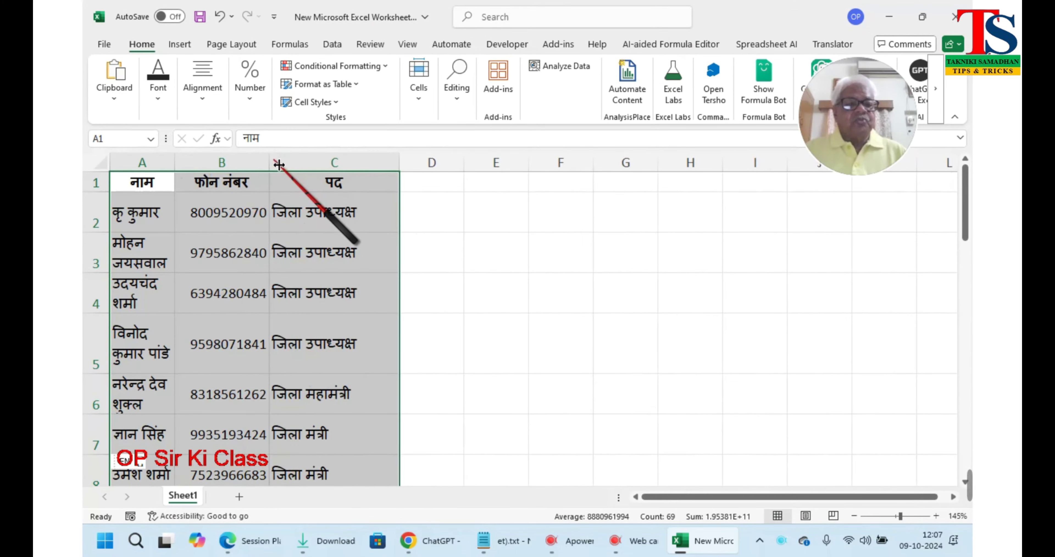
pyautogui.moveTo(182, 166); pyautogui.dragTo(222, 166)
pyautogui.scroll(-2, 575, 282)
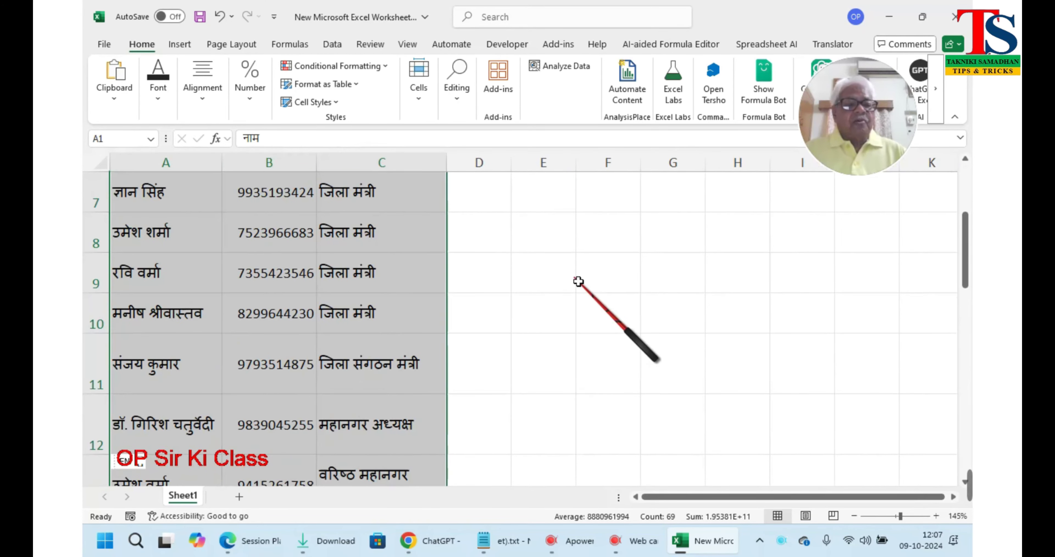
pyautogui.scroll(-2, 577, 281)
pyautogui.scroll(-6, 578, 281)
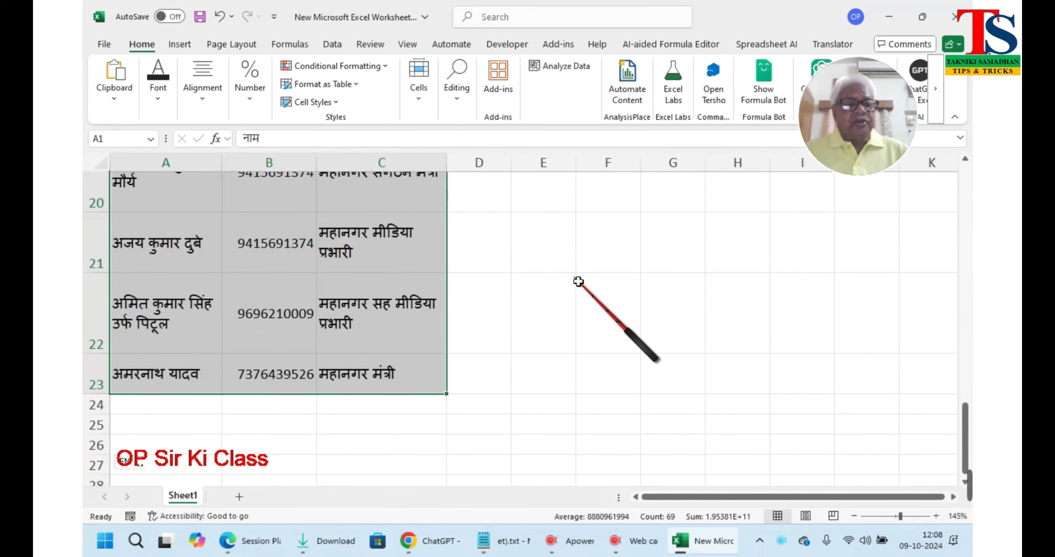
pyautogui.scroll(-2, 578, 281)
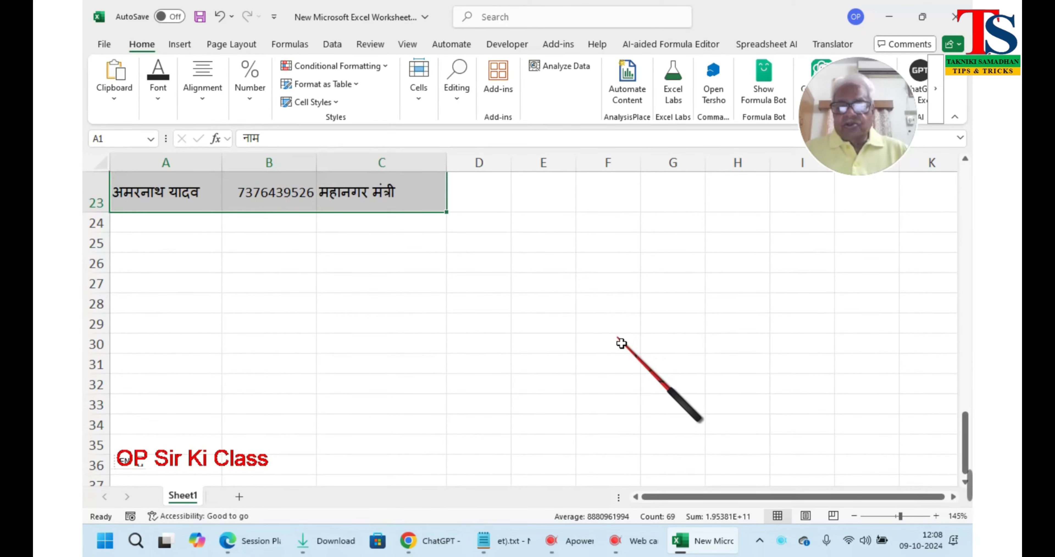
# - Minimize the workbook, create a new Microsoft Word document on the desktop and open it
pyautogui.click(892, 18)
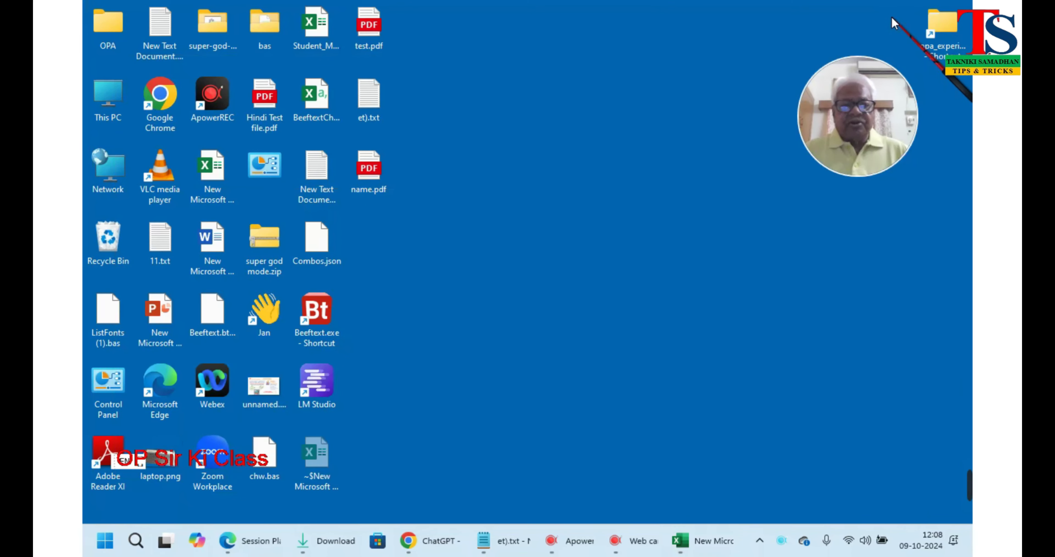
pyautogui.press('Down')
pyautogui.rightClick(493, 289)
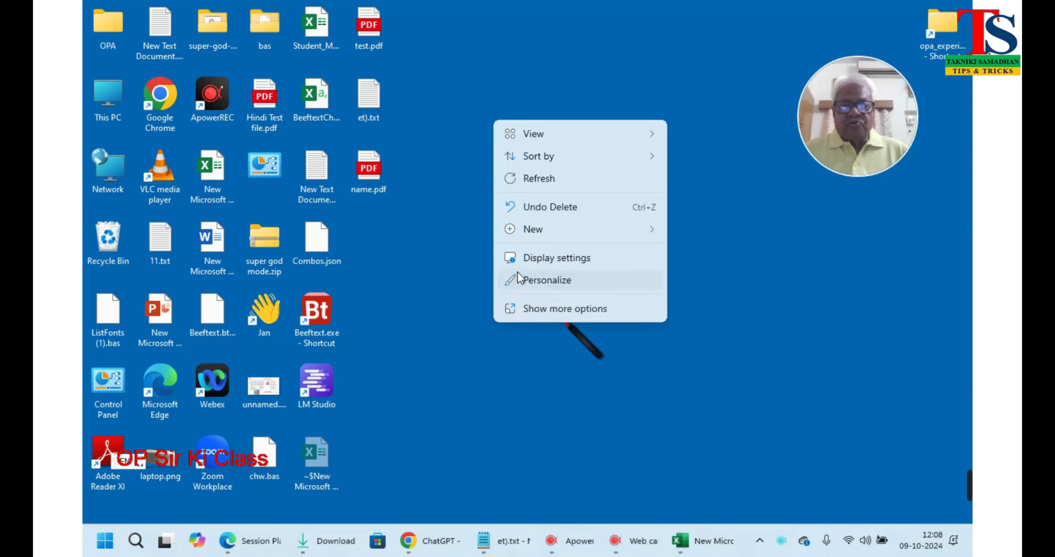
pyautogui.moveTo(525, 232)
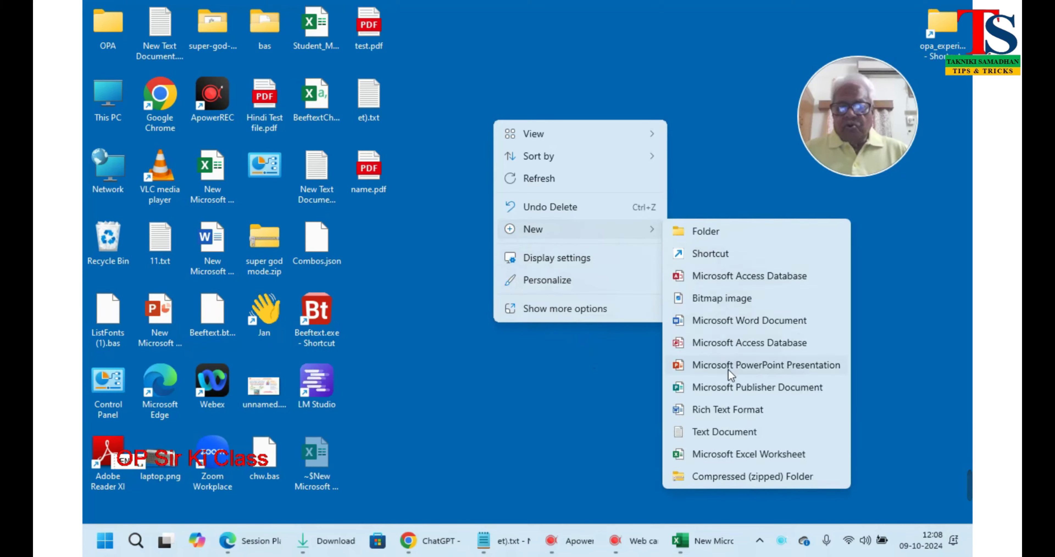
pyautogui.click(727, 322)
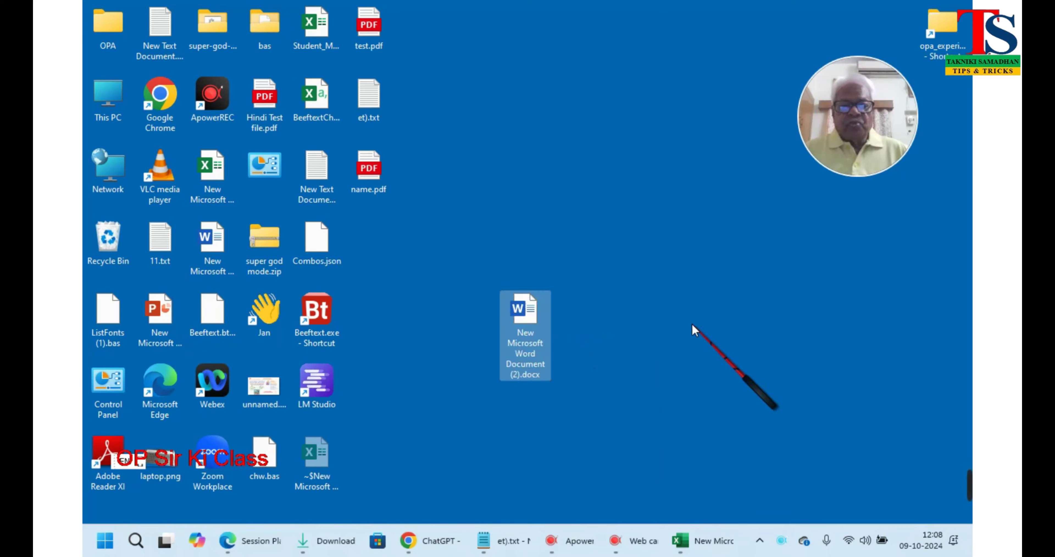
pyautogui.doubleClick(539, 302)
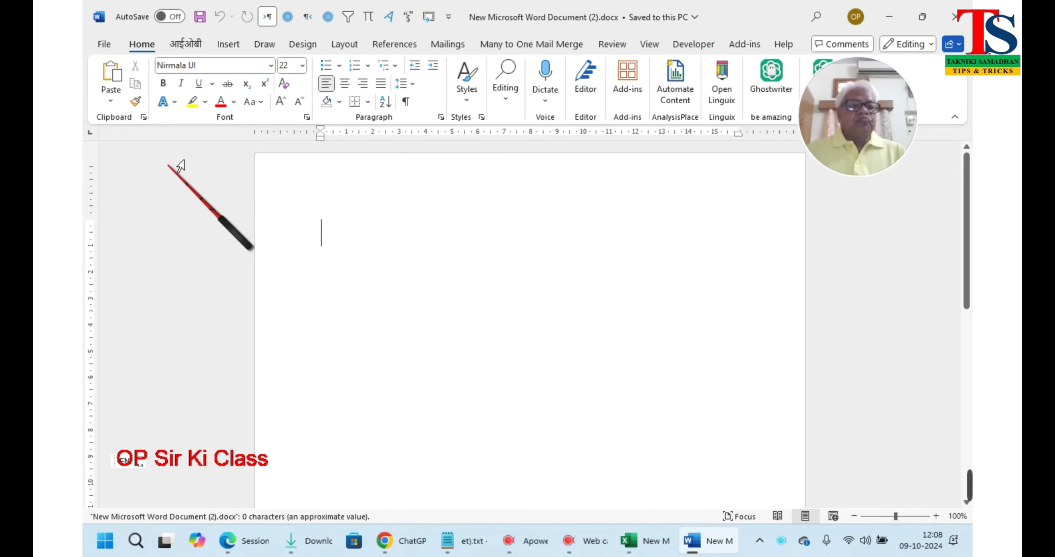
# - Paste the copied table into the document as unformatted Unicode text and show the formatting marks
pyautogui.click(112, 81)
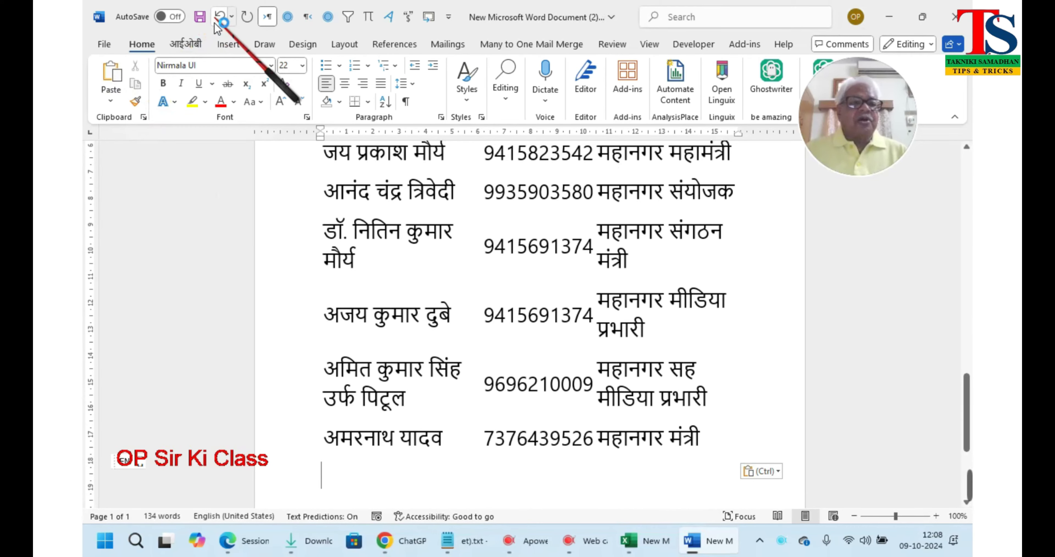
pyautogui.click(199, 17)
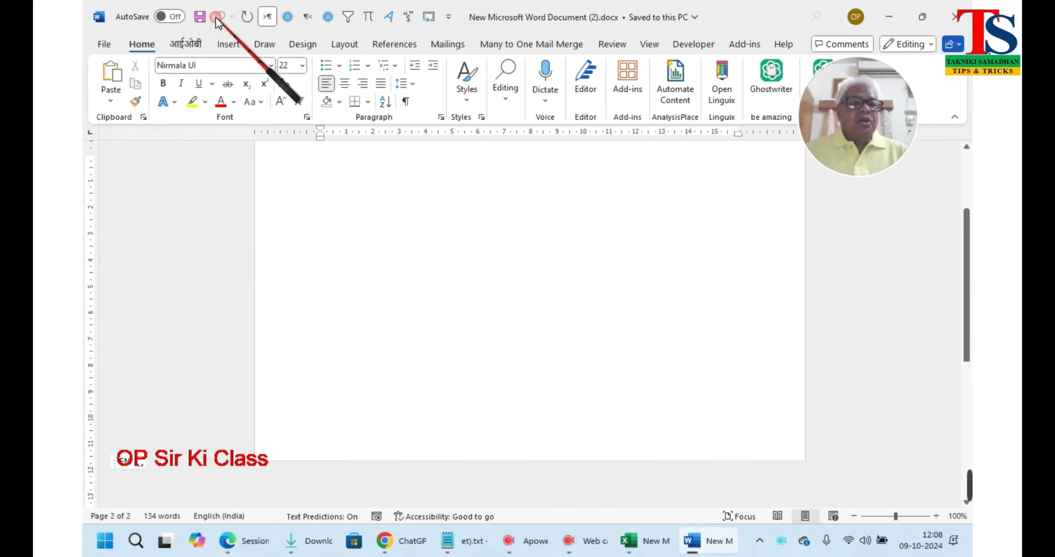
pyautogui.click(111, 101)
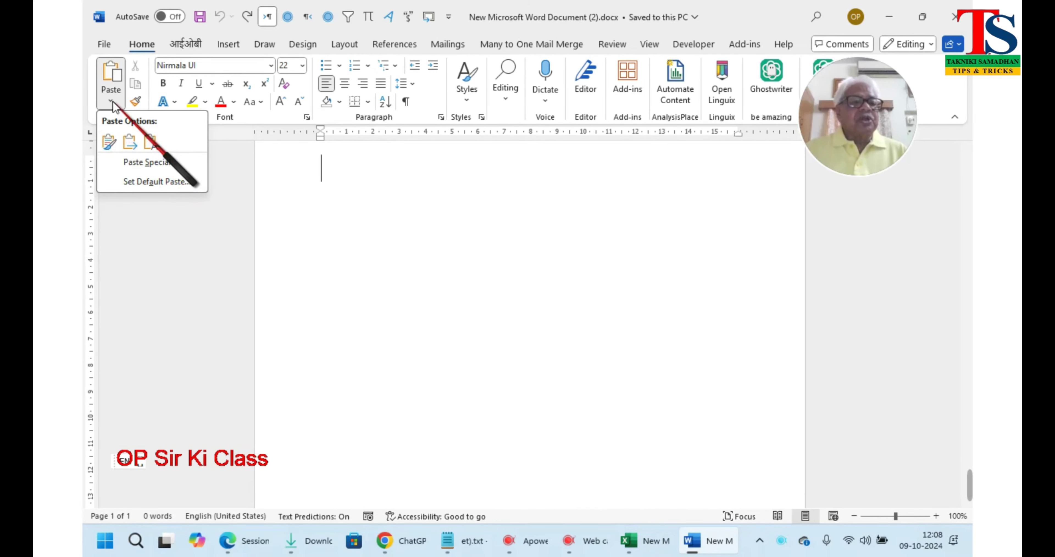
pyautogui.click(153, 166)
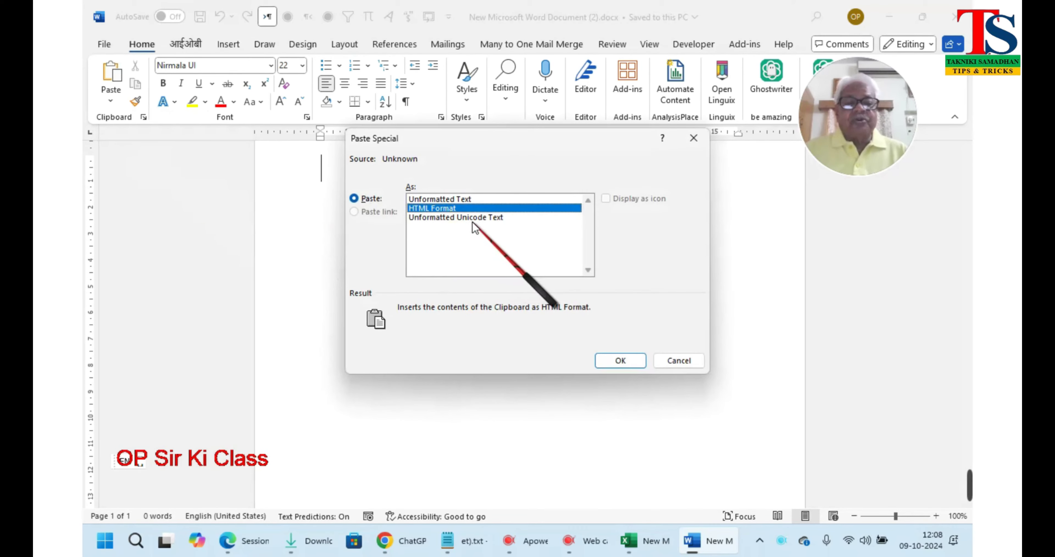
pyautogui.click(486, 218)
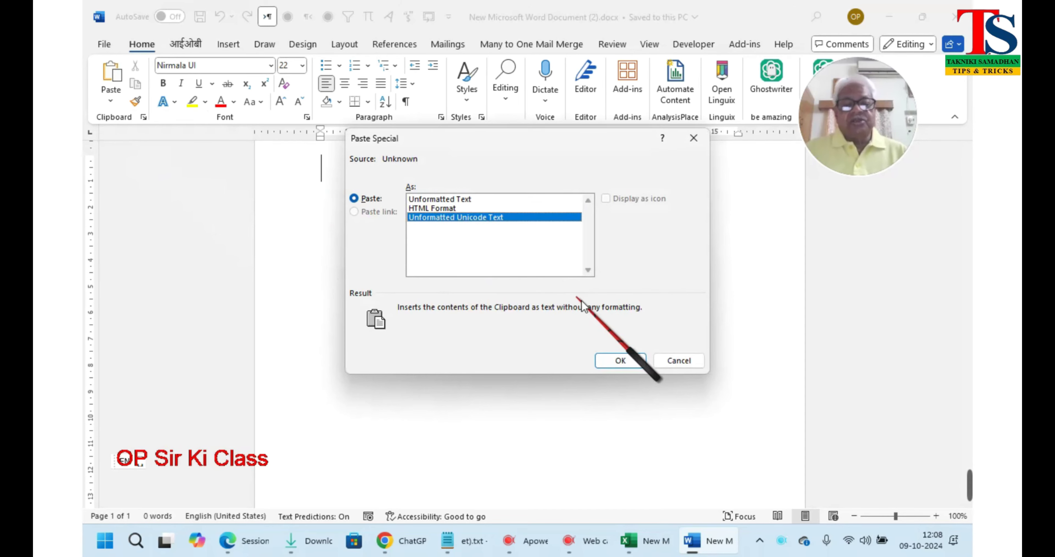
pyautogui.click(617, 359)
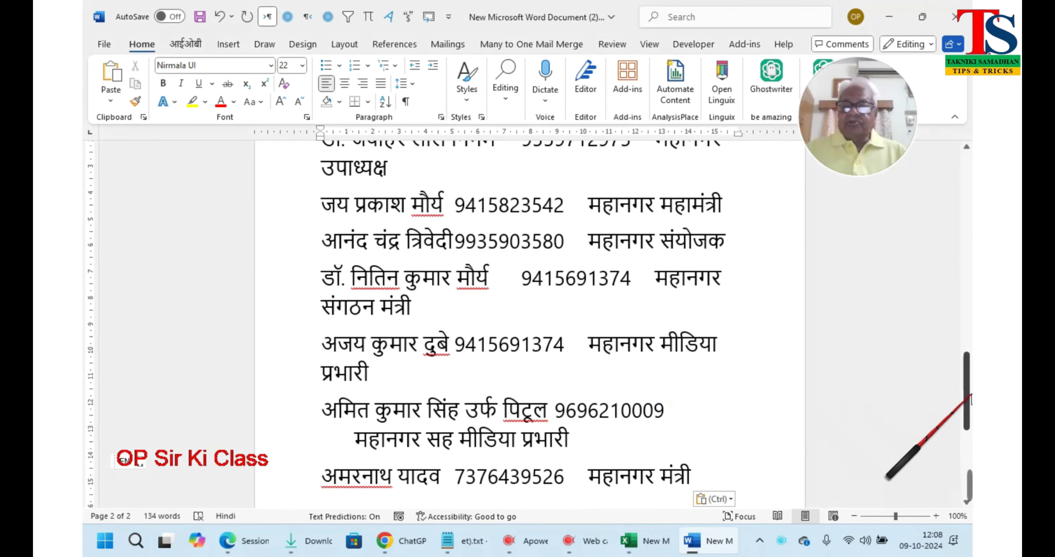
pyautogui.moveTo(967, 383); pyautogui.dragTo(971, 217)
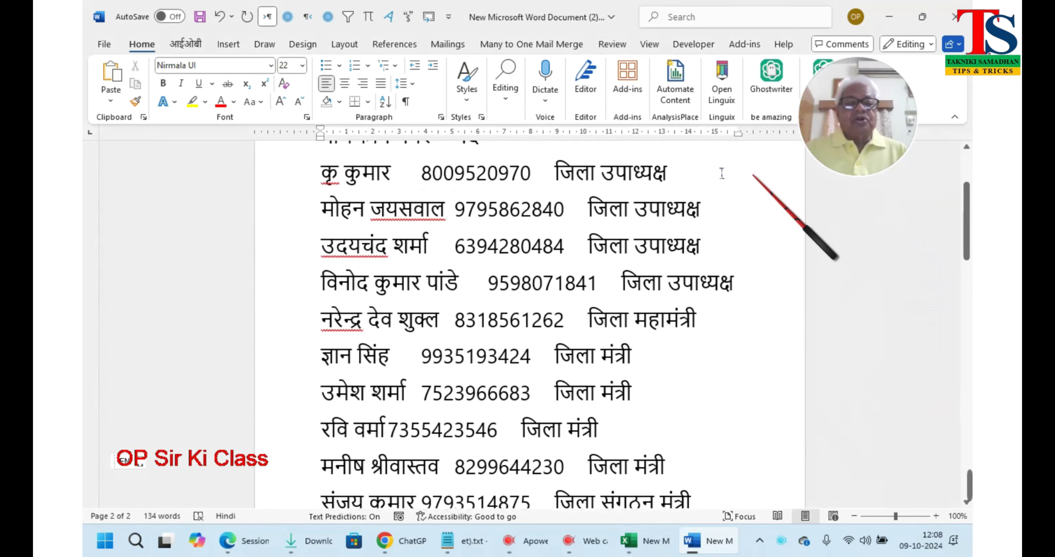
pyautogui.click(405, 102)
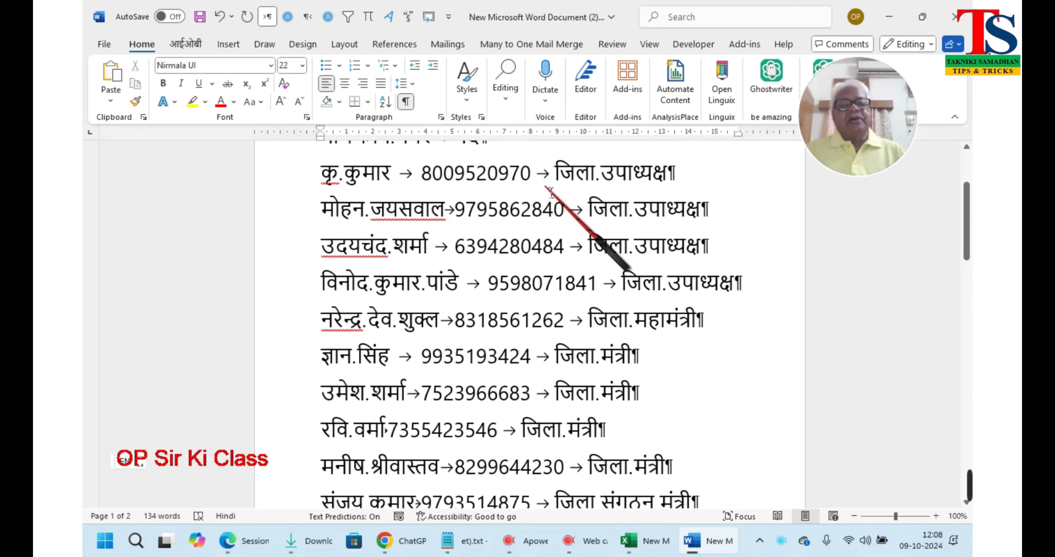
# - Convert all the pasted text to a table with 3 columns, AutoFit to contents and text separated at tabs
pyautogui.hotkey('ctrl', 'a')
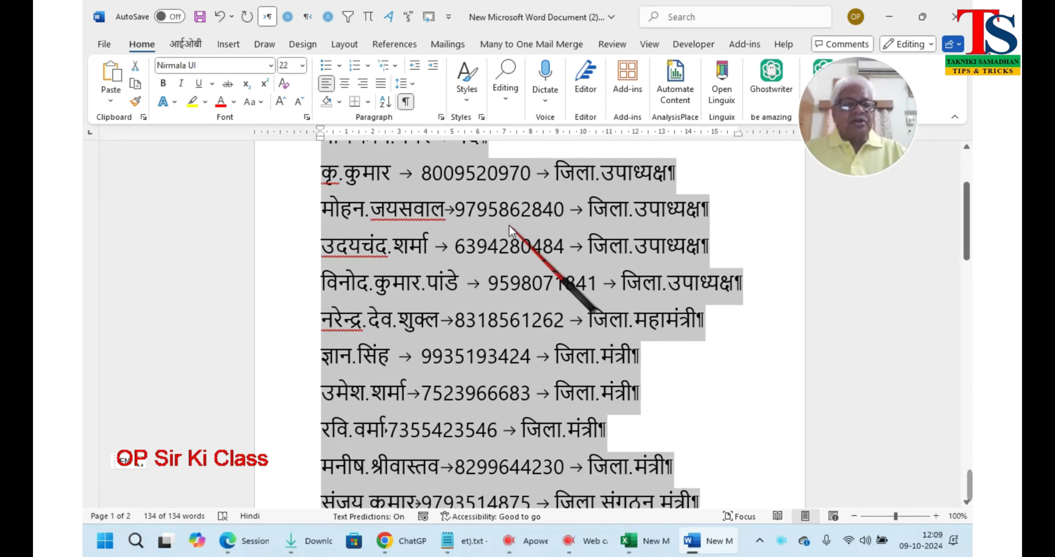
pyautogui.click(231, 47)
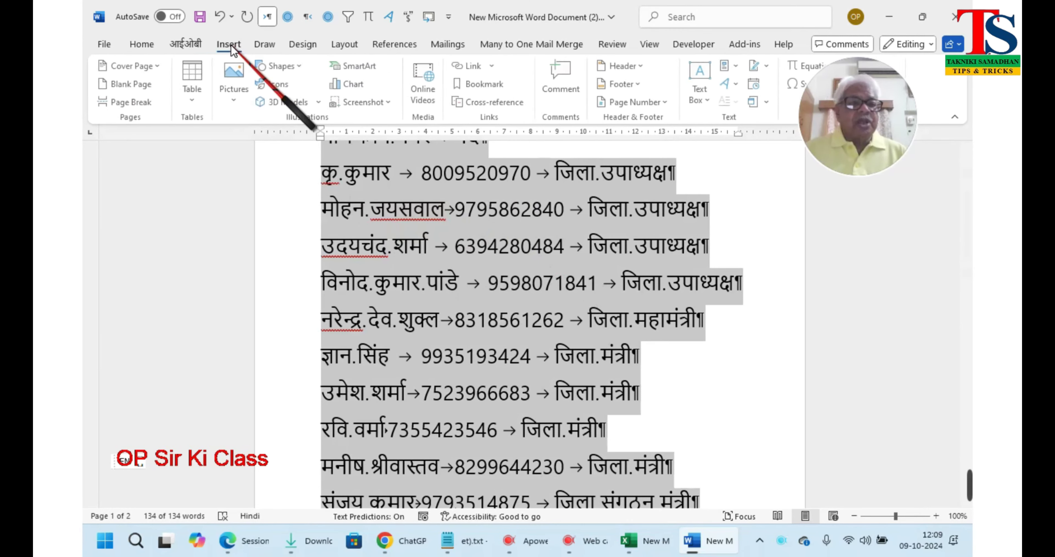
pyautogui.click(200, 99)
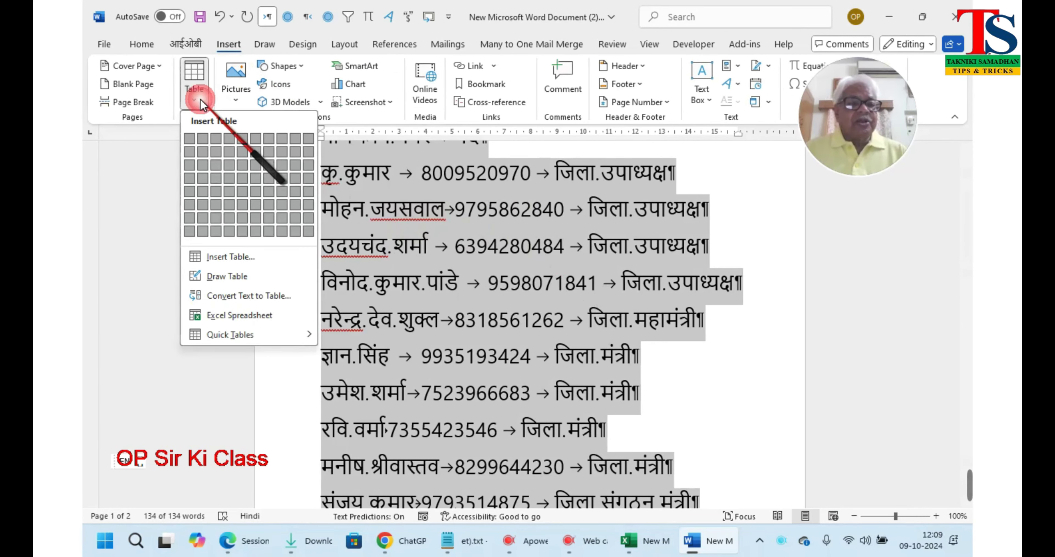
pyautogui.click(247, 296)
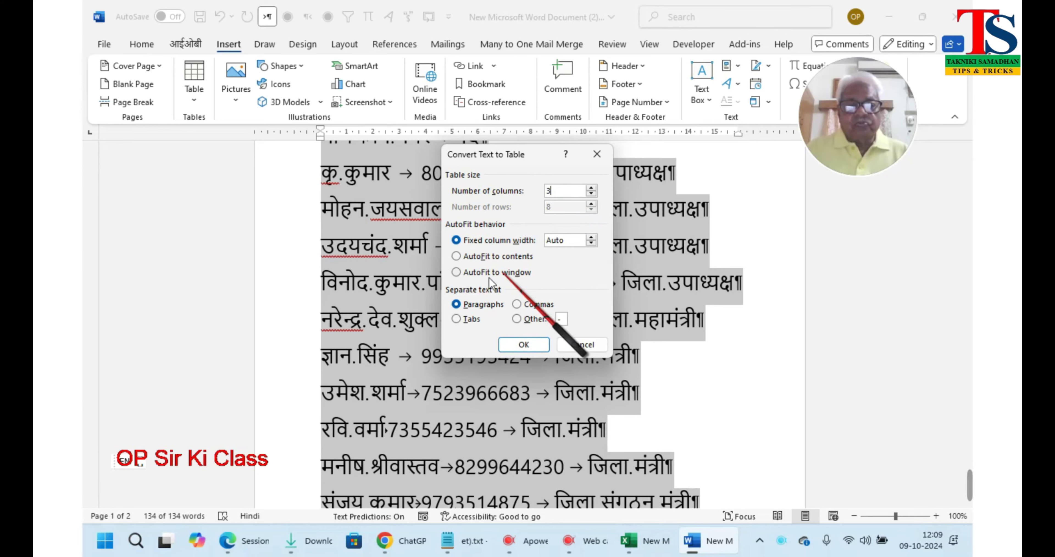
pyautogui.click(465, 258)
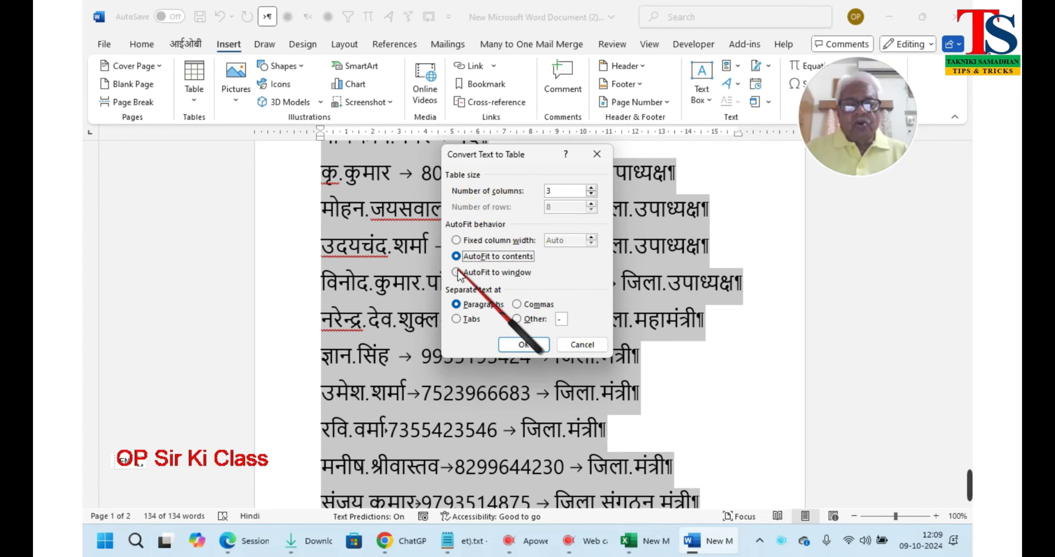
pyautogui.click(456, 318)
pyautogui.click(524, 344)
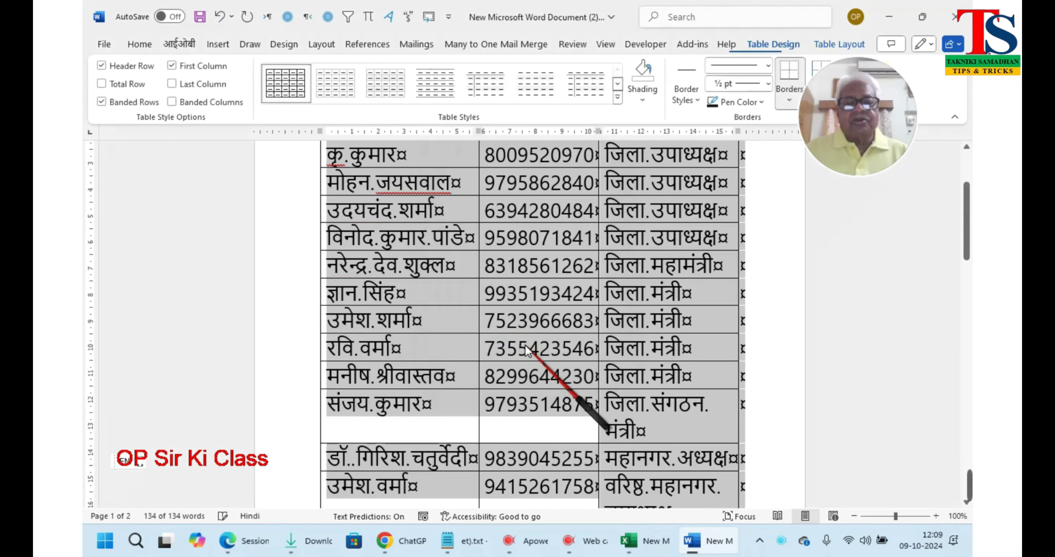
# - Hide the formatting marks and look through the converted table's rows
pyautogui.scroll(3, 844, 295)
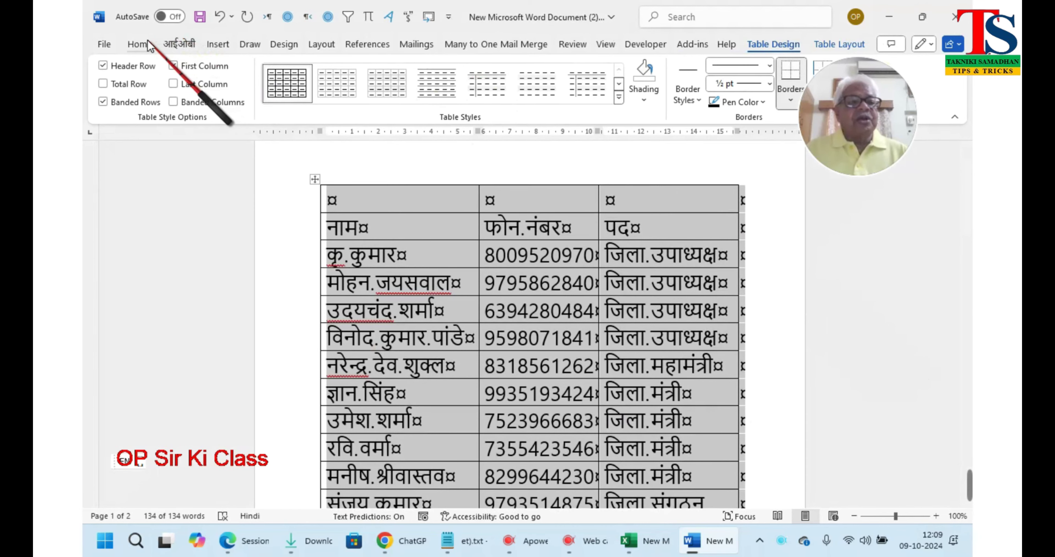
pyautogui.click(140, 44)
pyautogui.click(406, 99)
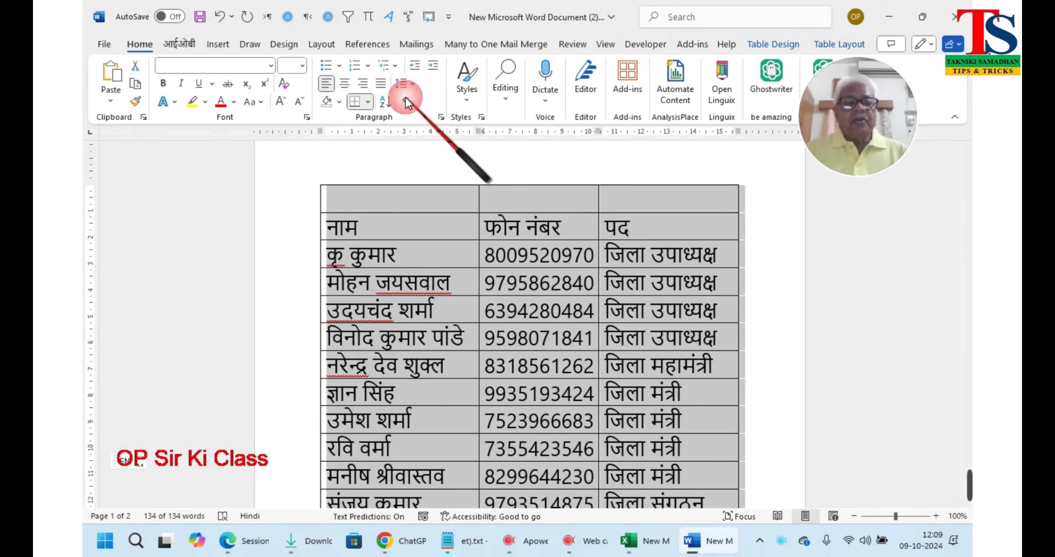
pyautogui.scroll(-3, 661, 269)
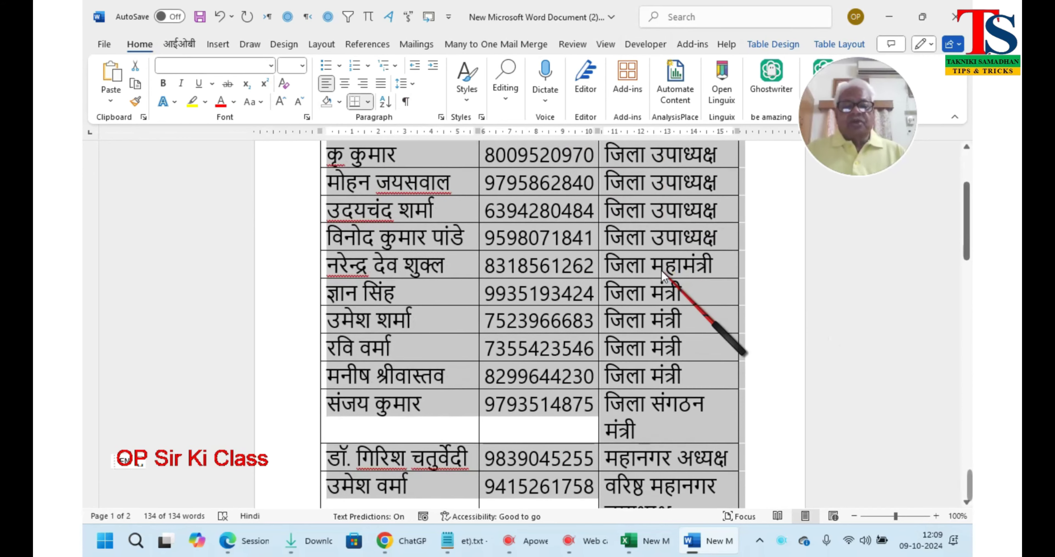
pyautogui.scroll(-6, 661, 270)
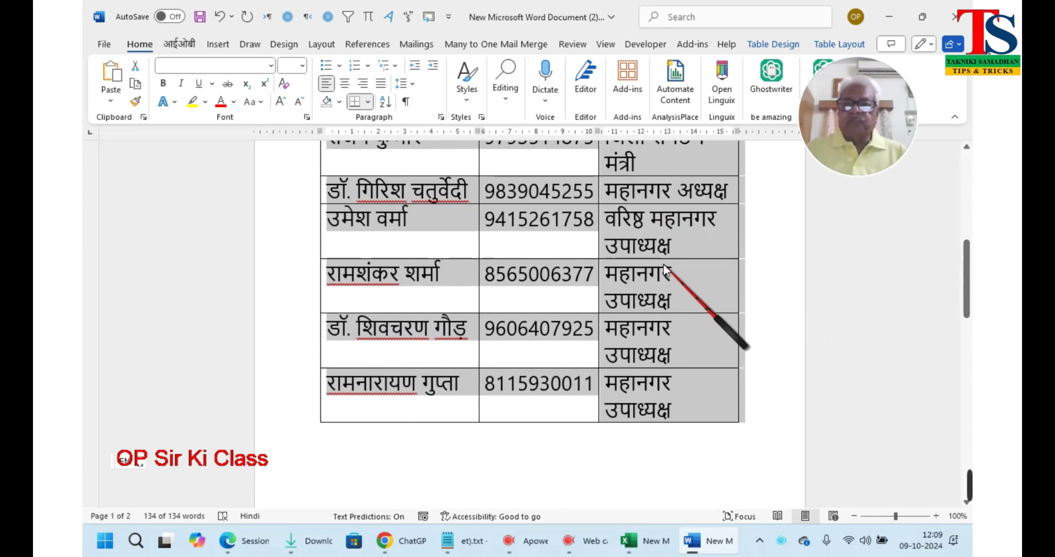
# - Switch to ChatGPT in Chrome and start a new chat with the Extracts Tabular Data GPT
pyautogui.moveTo(474, 540)
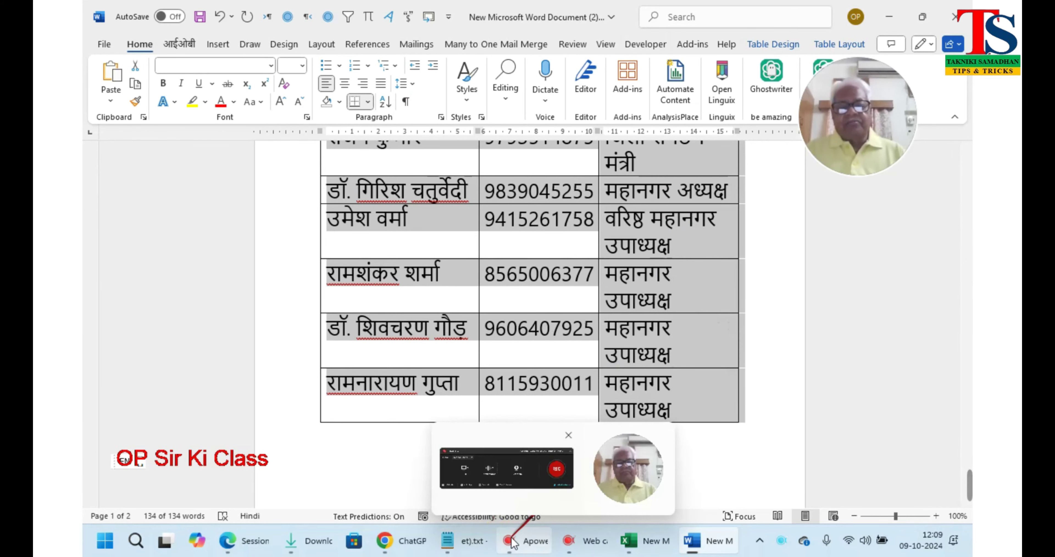
pyautogui.click(418, 541)
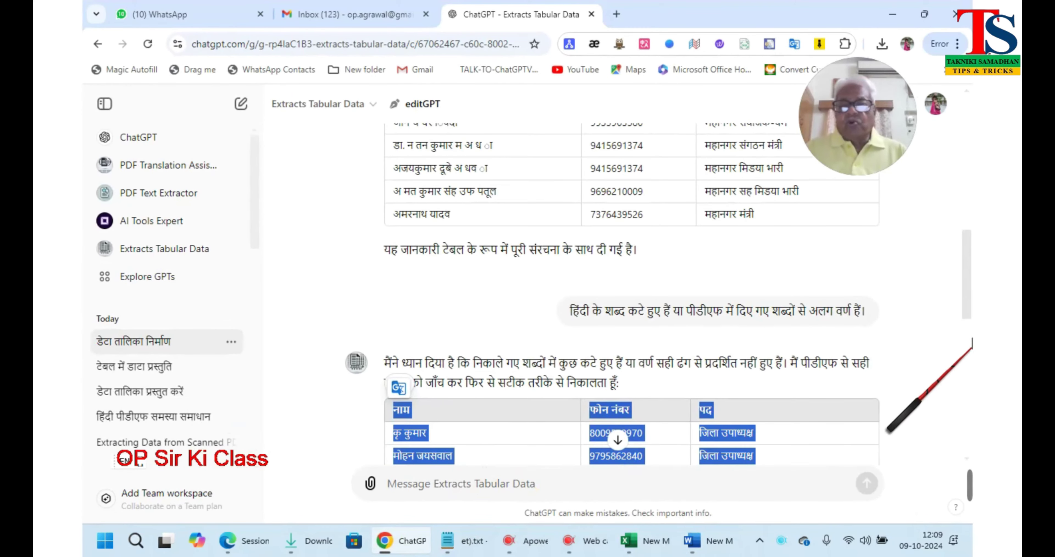
pyautogui.scroll(-1, 965, 282)
pyautogui.moveTo(966, 311); pyautogui.dragTo(967, 407)
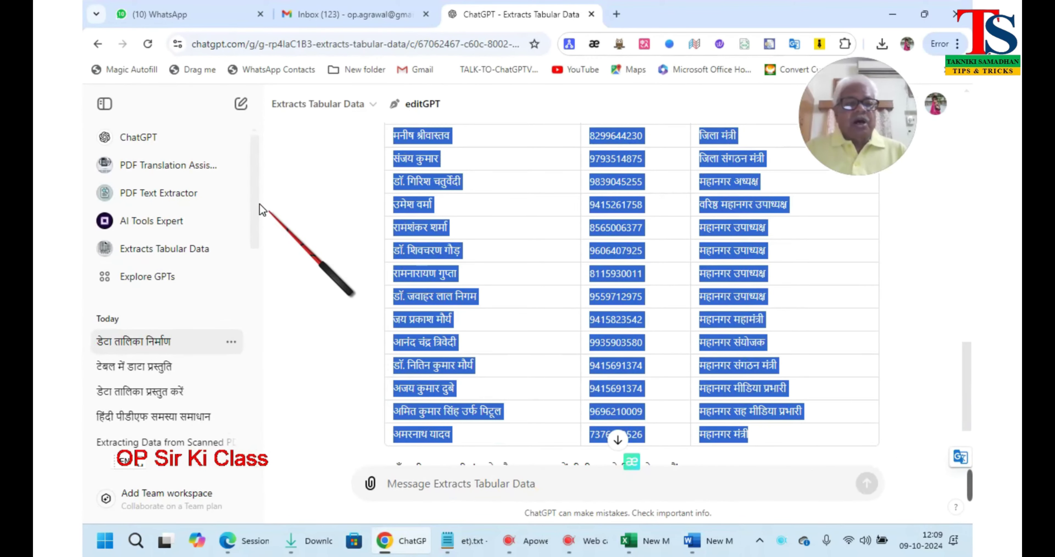
pyautogui.click(248, 103)
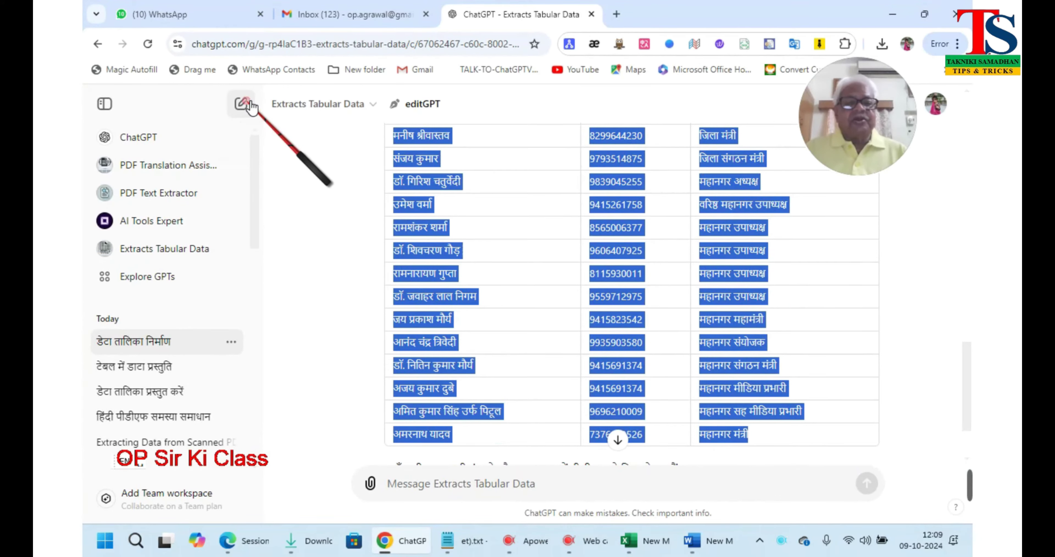
pyautogui.click(190, 248)
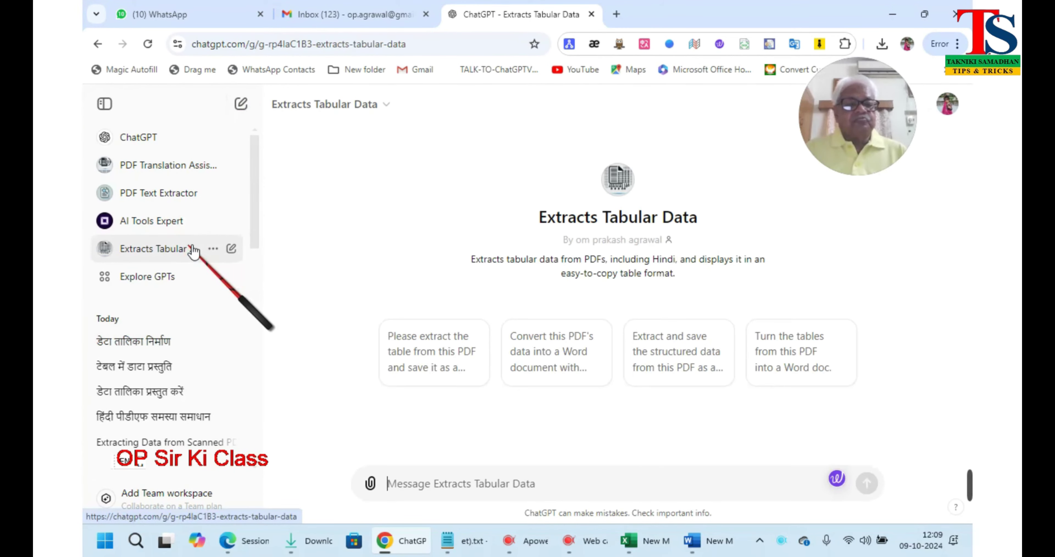
# - Attach हिन्दी_प्रतिभागियों की सूची_Hindi workhop list_19082023.pdf from the Downloads folder to the chat message
pyautogui.click(370, 483)
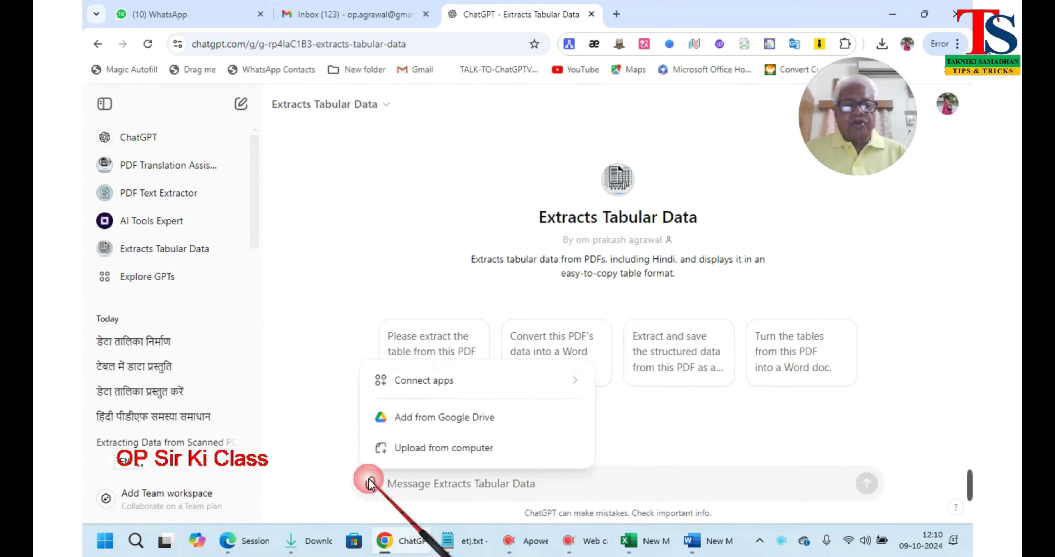
pyautogui.click(450, 456)
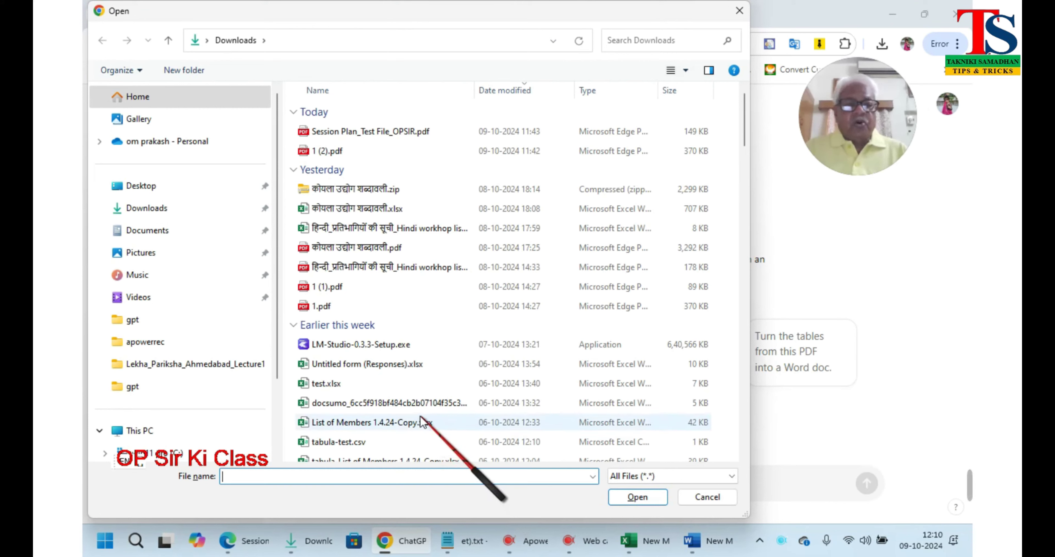
pyautogui.click(388, 274)
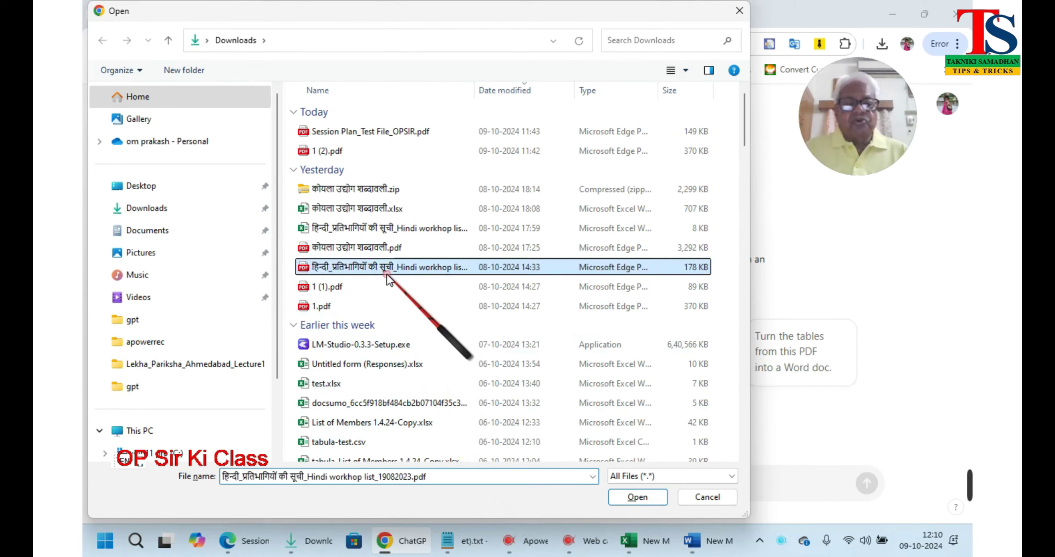
pyautogui.click(631, 496)
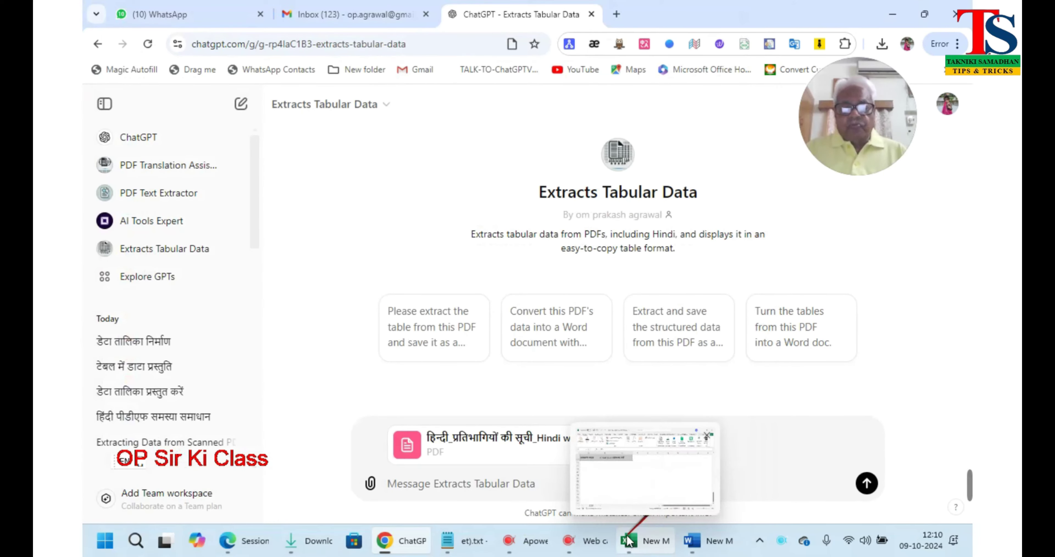
# - Switch to the Notepad file et).txt and copy the line "extract data in a tabular format"
pyautogui.moveTo(564, 540)
pyautogui.click(466, 471)
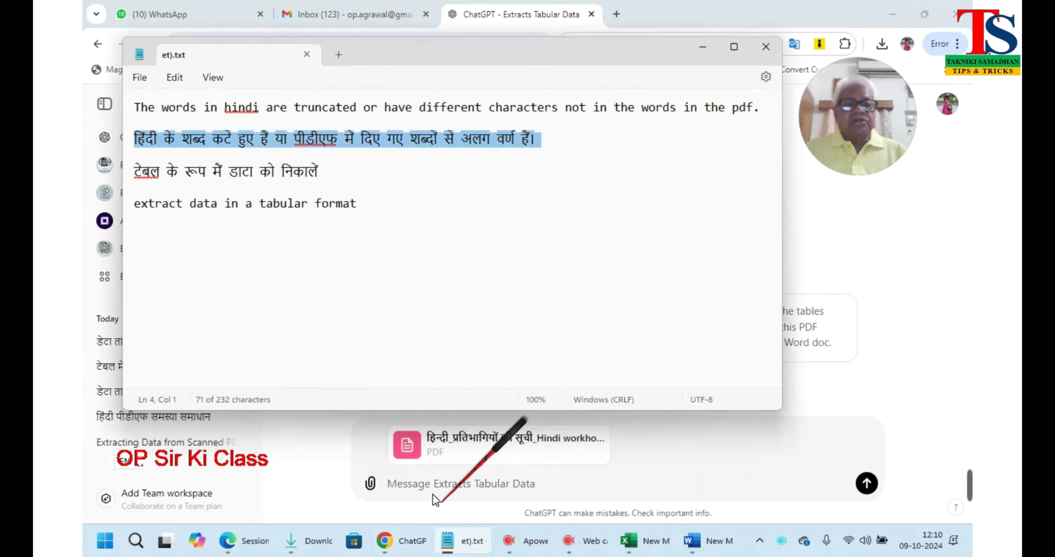
pyautogui.tripleClick(133, 205)
pyautogui.hotkey('ctrl', 'c')
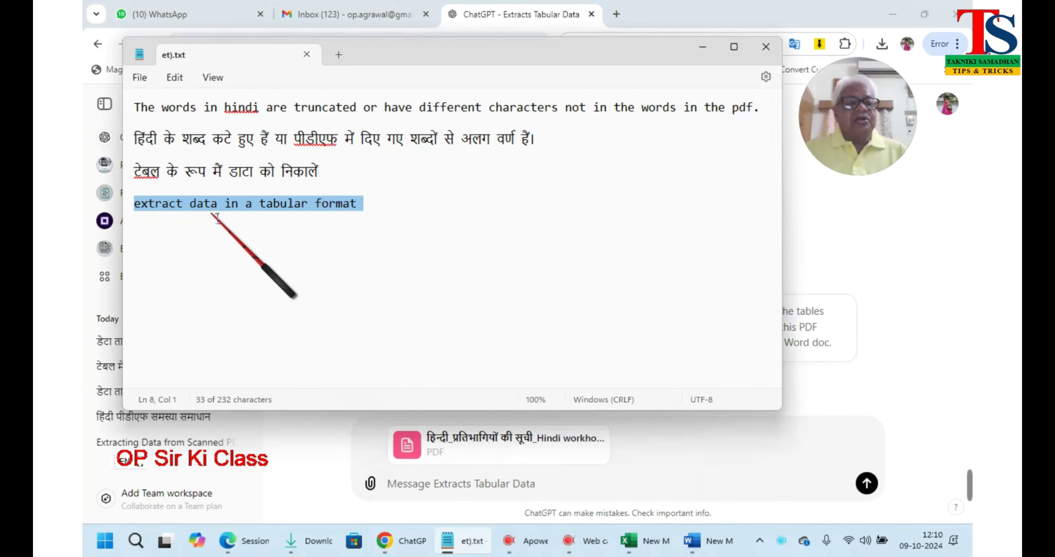
pyautogui.rightClick(213, 207)
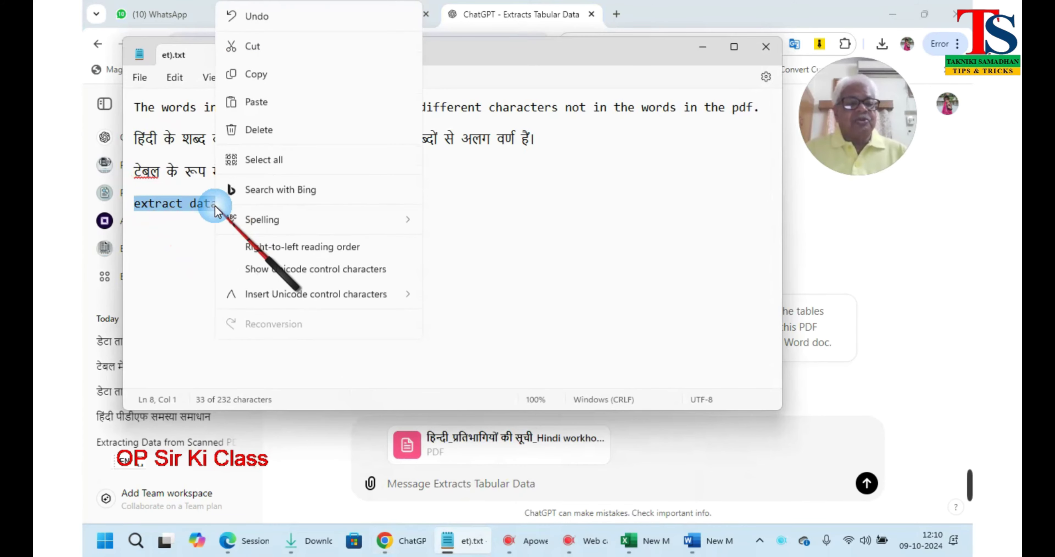
pyautogui.click(264, 73)
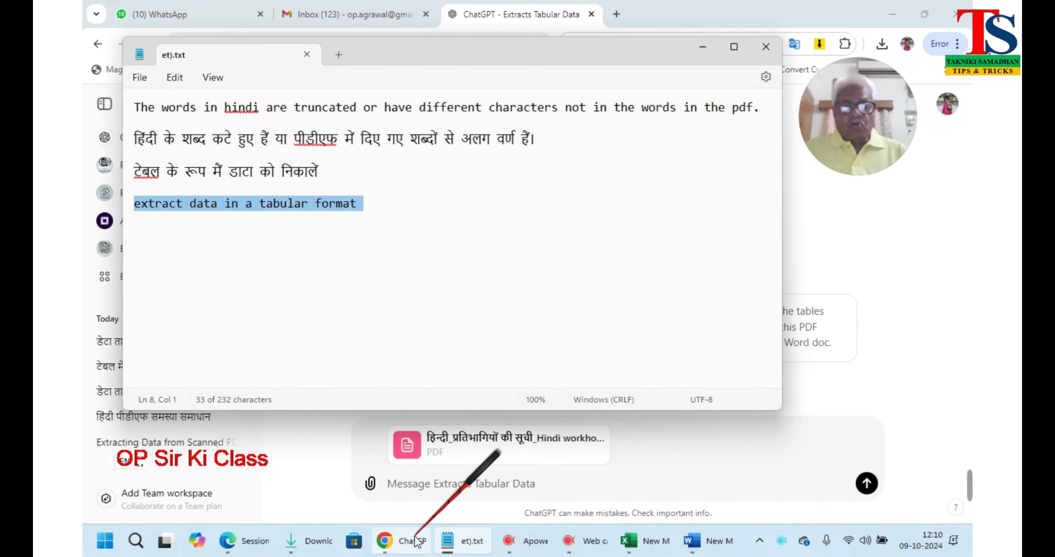
# - Return to ChatGPT, paste "extract data in a tabular format" as the prompt and send it with the attached PDF
pyautogui.click(444, 539)
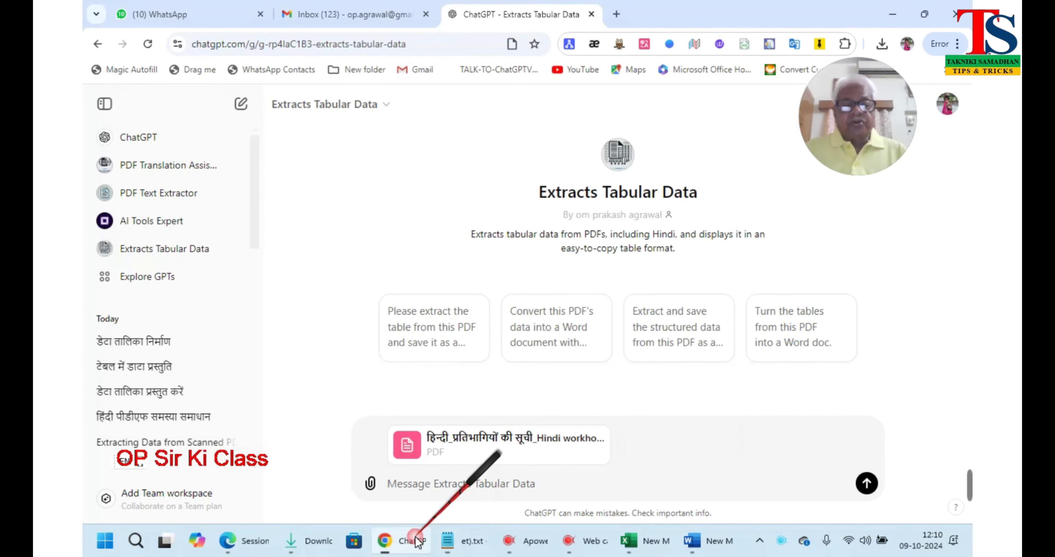
pyautogui.click(450, 485)
pyautogui.hotkey('ctrl', 'v')
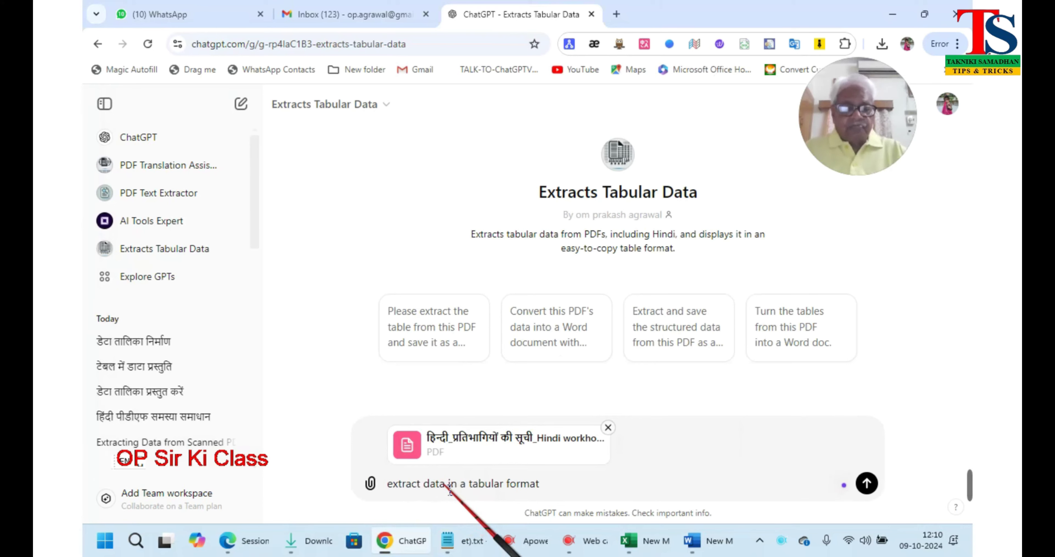
pyautogui.click(866, 483)
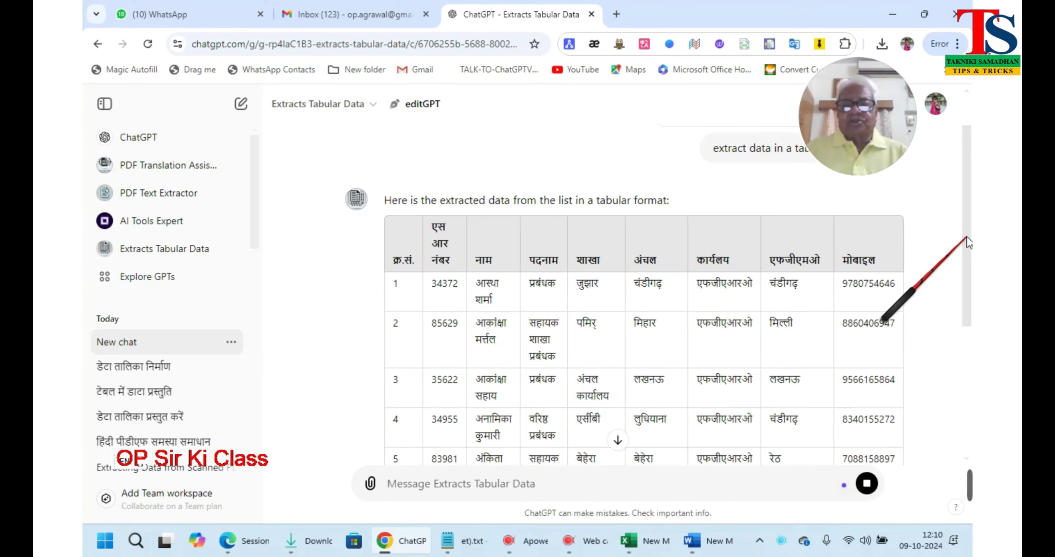
# - Look through the rows of the first extracted table and the corrected table, selecting the contents up to the first table's header
pyautogui.moveTo(966, 237); pyautogui.dragTo(954, 409)
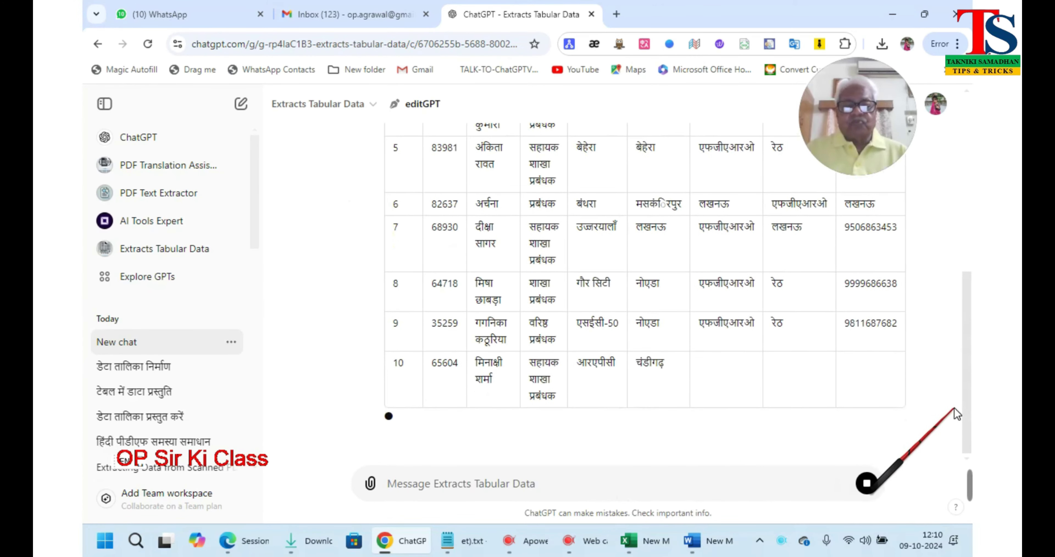
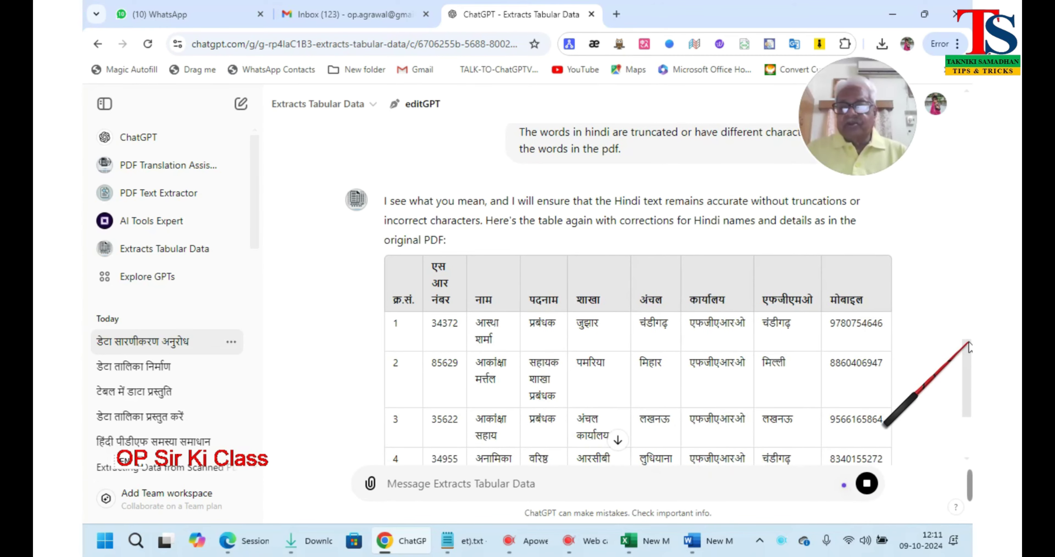
pyautogui.moveTo(969, 341); pyautogui.dragTo(971, 403)
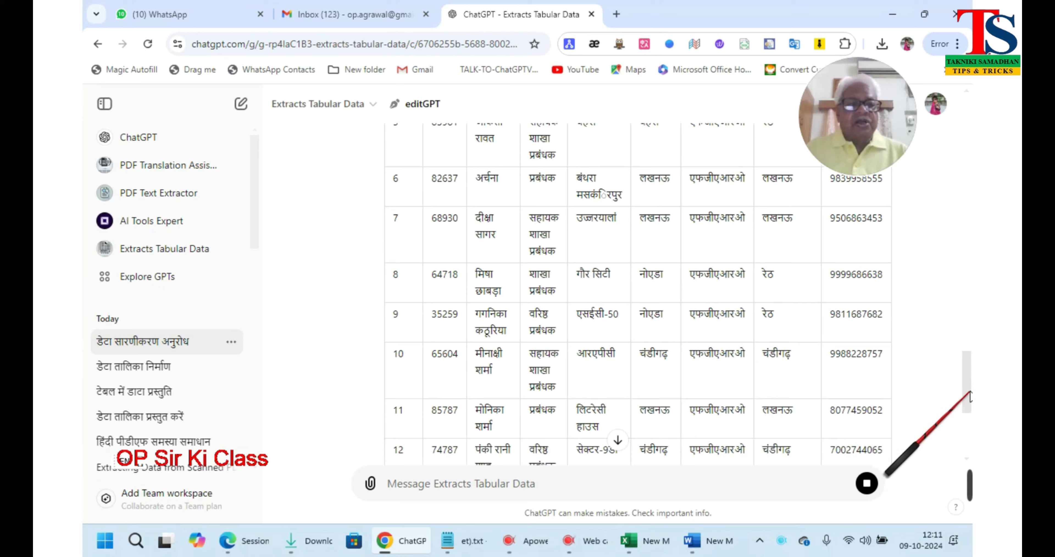
pyautogui.moveTo(970, 395); pyautogui.dragTo(966, 448)
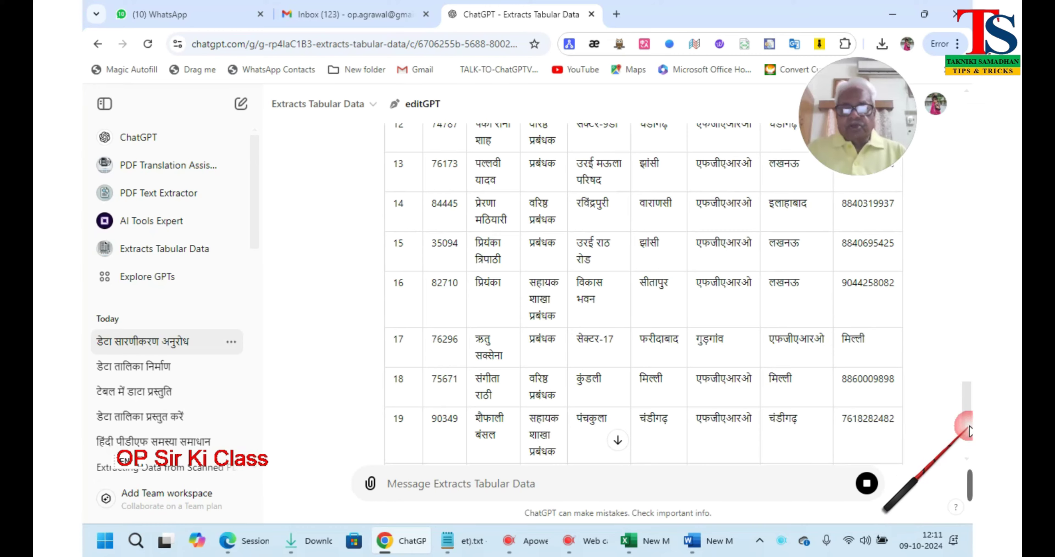
pyautogui.scroll(-4, 942, 407)
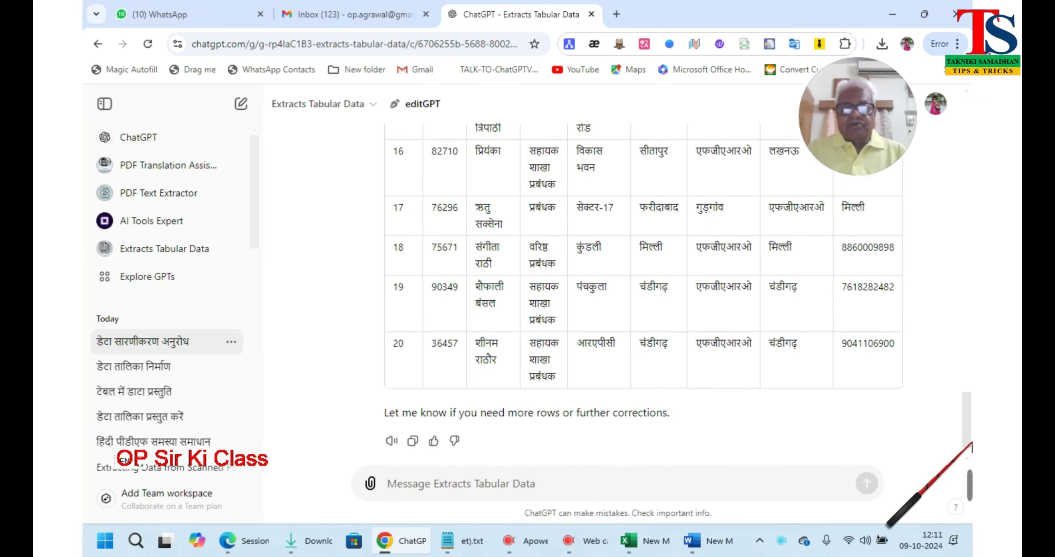
pyautogui.moveTo(877, 341); pyautogui.dragTo(389, 303)
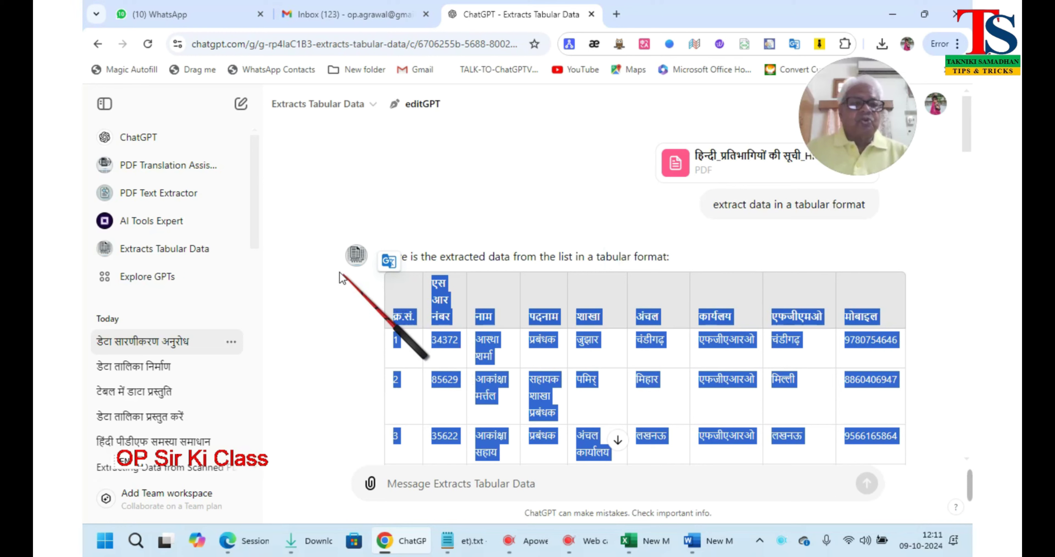
# - Start a new chat with the Extracts Tabular Data GPT and attach Session Plan_Test File_OPSIR.pdf from Downloads
pyautogui.click(243, 106)
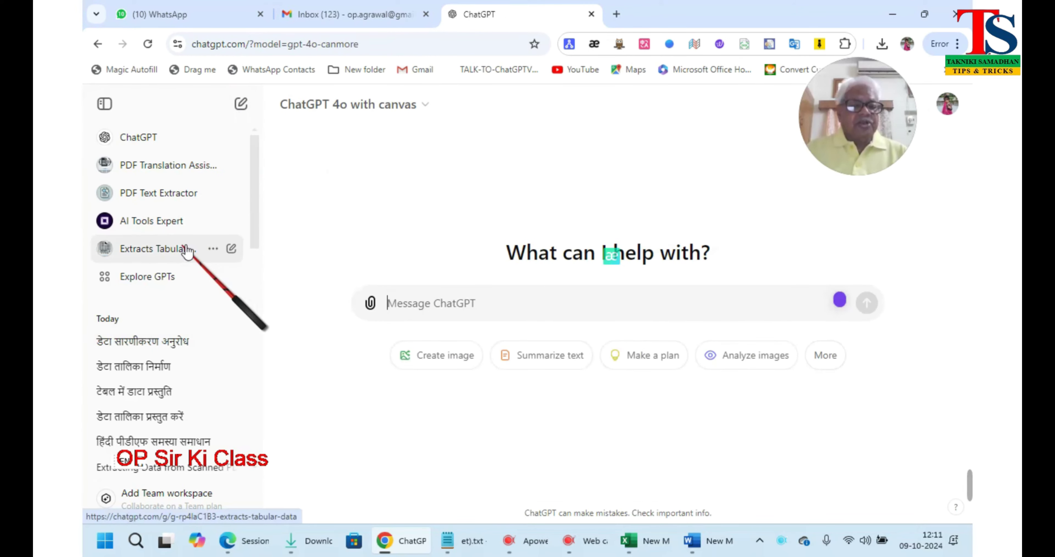
pyautogui.click(187, 250)
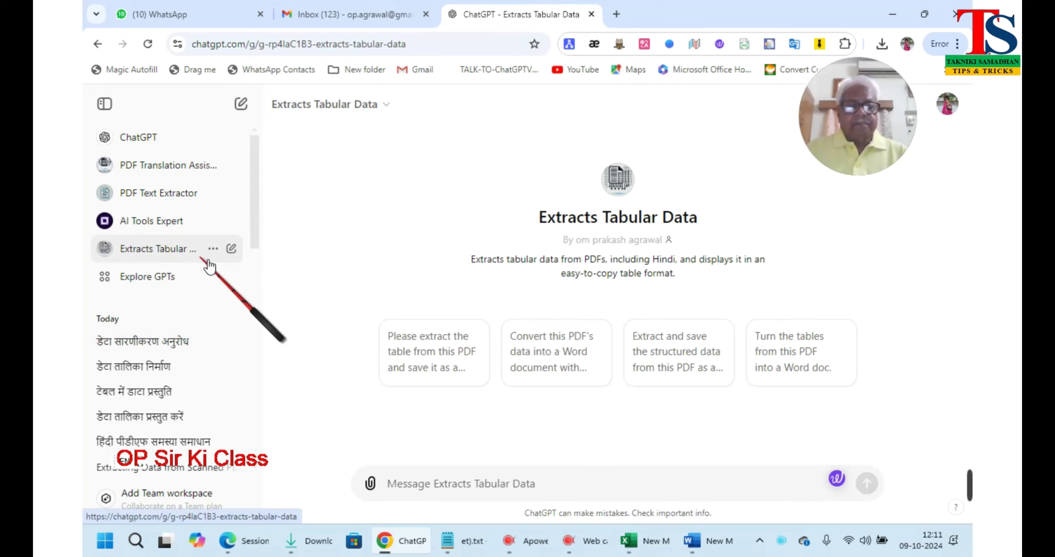
pyautogui.click(371, 484)
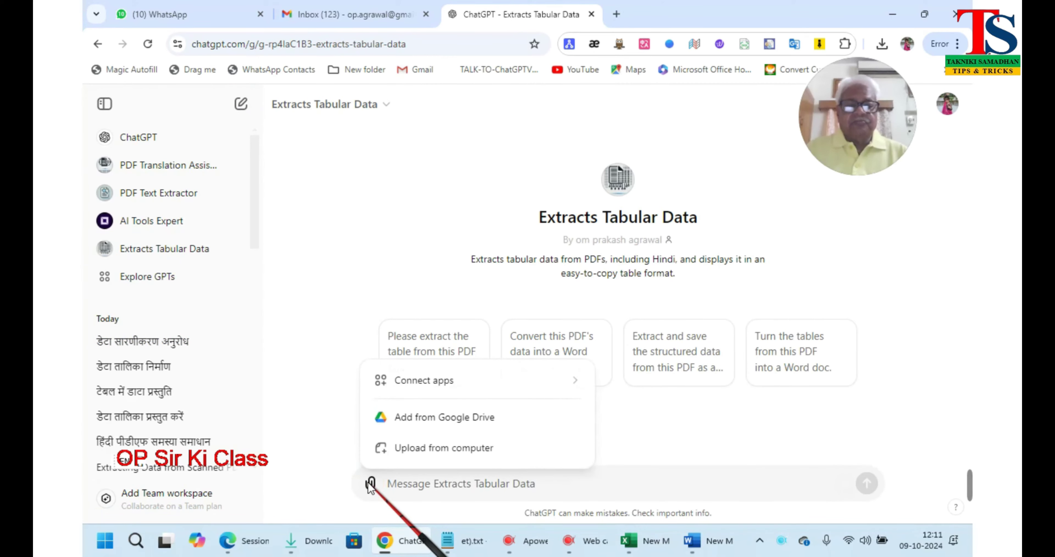
pyautogui.click(420, 453)
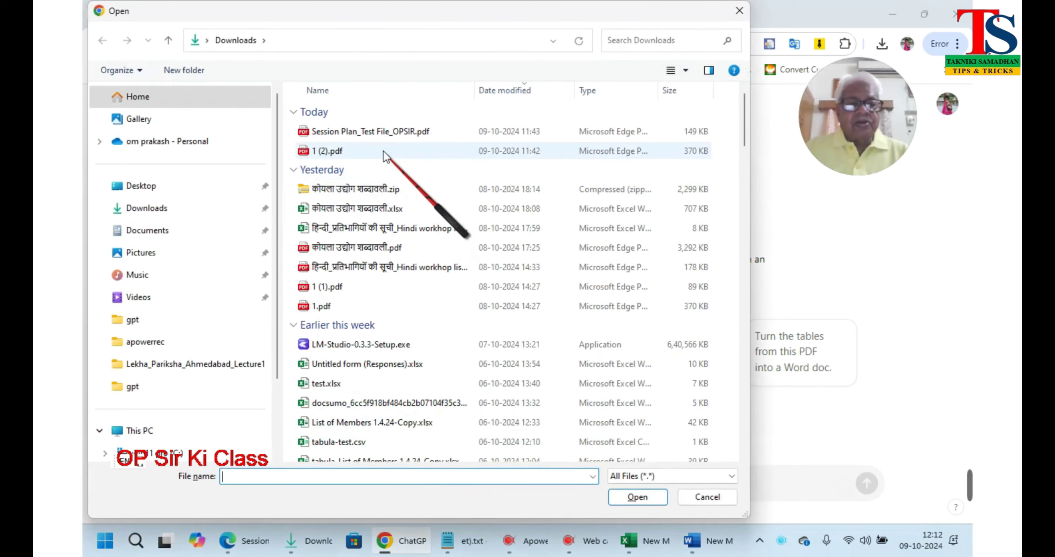
pyautogui.click(379, 131)
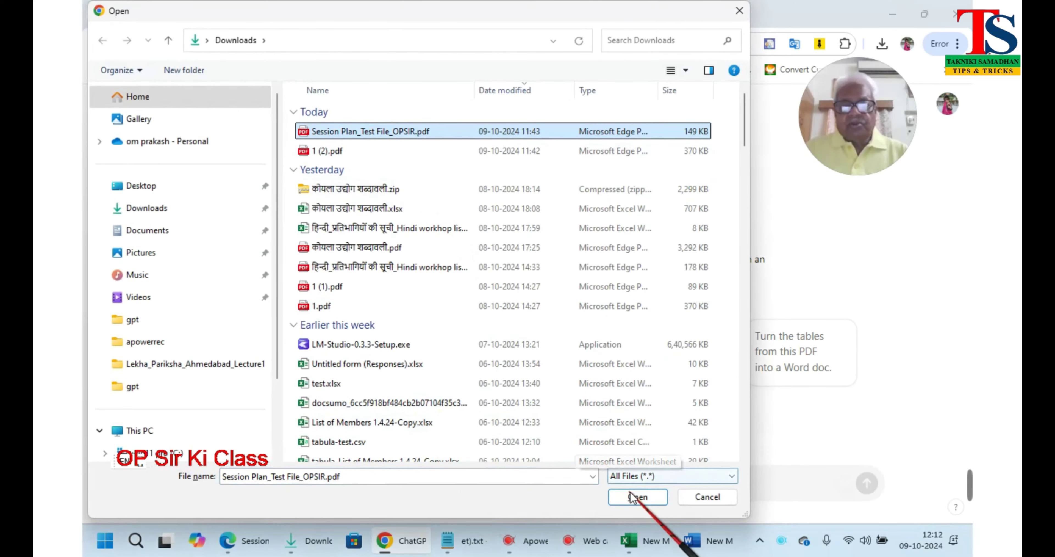
pyautogui.click(638, 496)
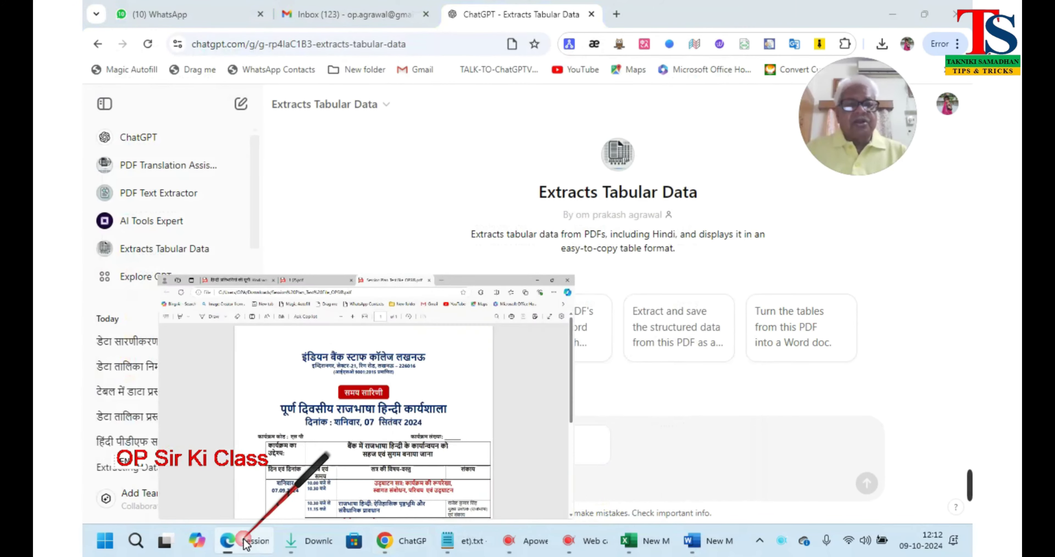
# - Switch to Edge and compare the layouts of the session plan, 1 (2).pdf and Hindi participant list PDFs
pyautogui.click(303, 506)
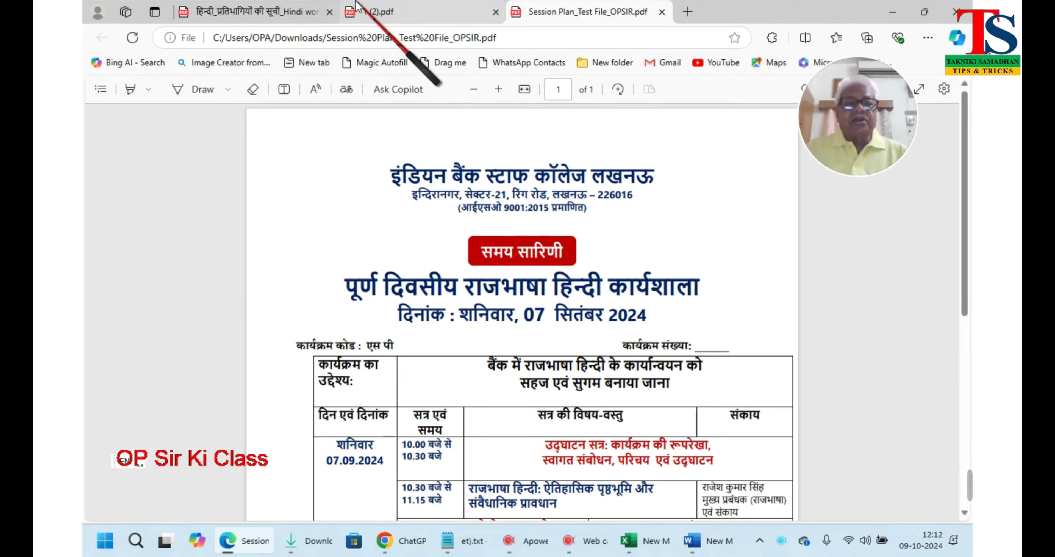
pyautogui.click(387, 14)
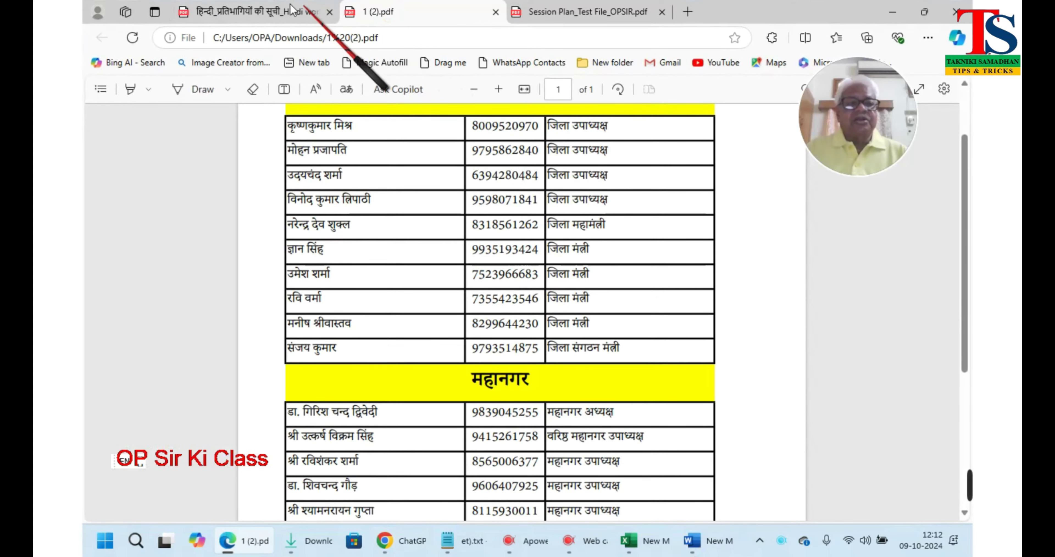
pyautogui.click(262, 10)
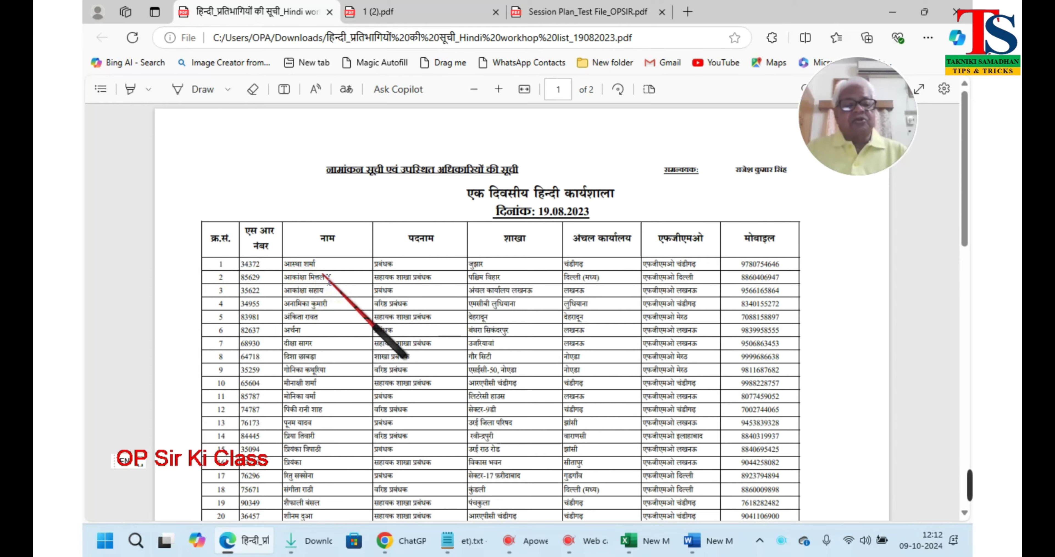
pyautogui.moveTo(965, 205); pyautogui.dragTo(970, 151)
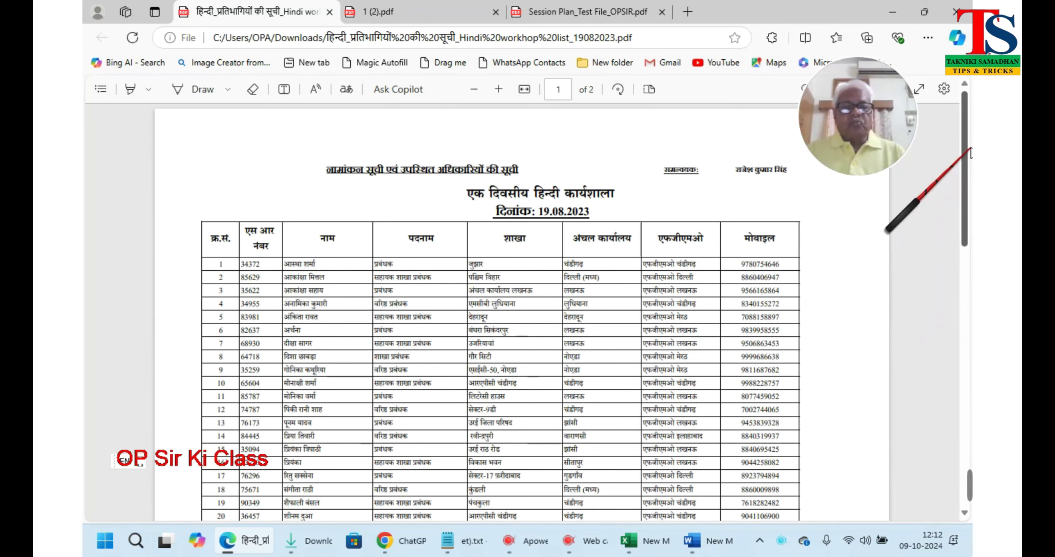
pyautogui.click(647, 12)
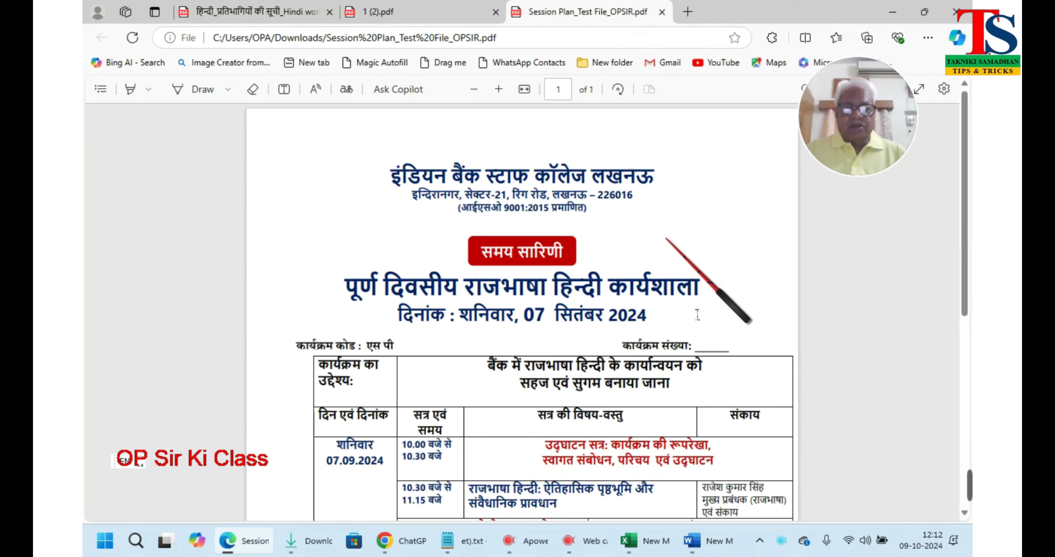
# - Switch to the Notepad file et).txt and copy the Hindi prompt "टेबल के रूप में डाटा को निकालें"
pyautogui.click(415, 543)
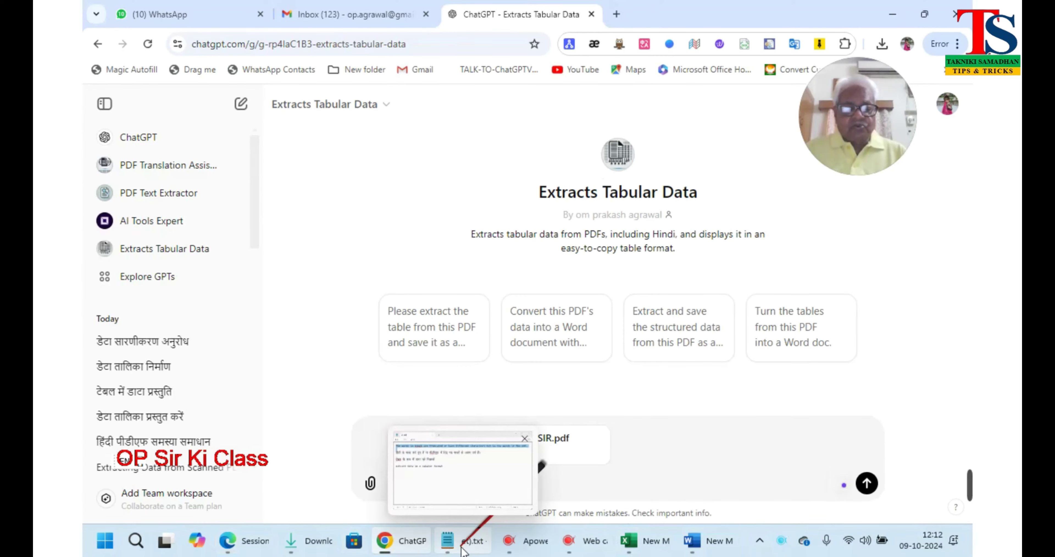
pyautogui.click(469, 549)
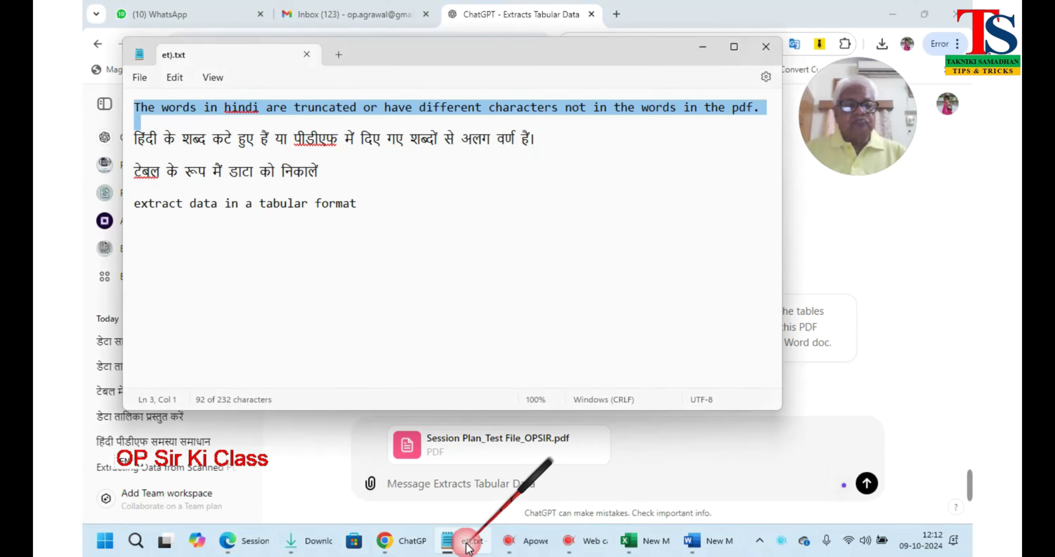
pyautogui.tripleClick(150, 177)
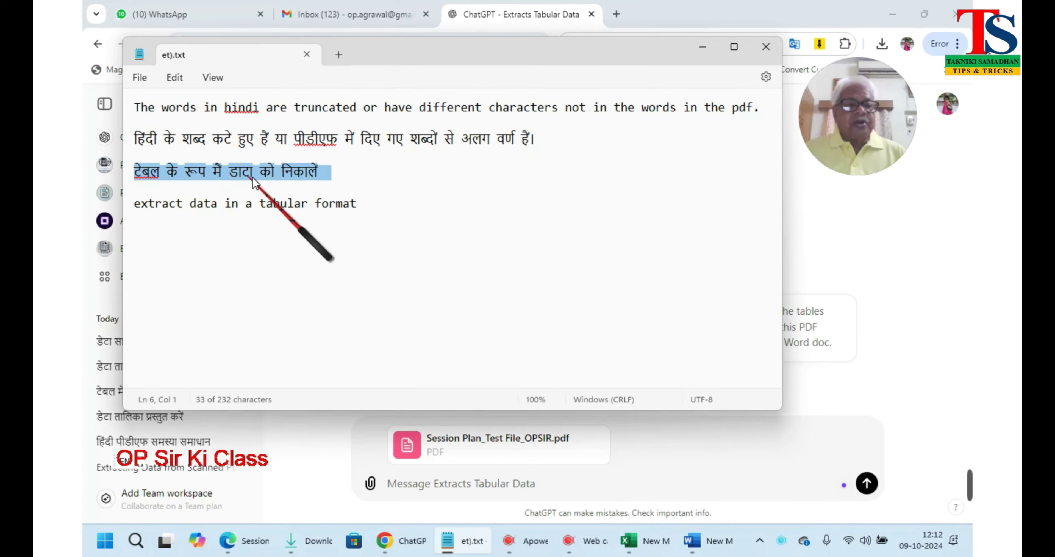
pyautogui.rightClick(302, 176)
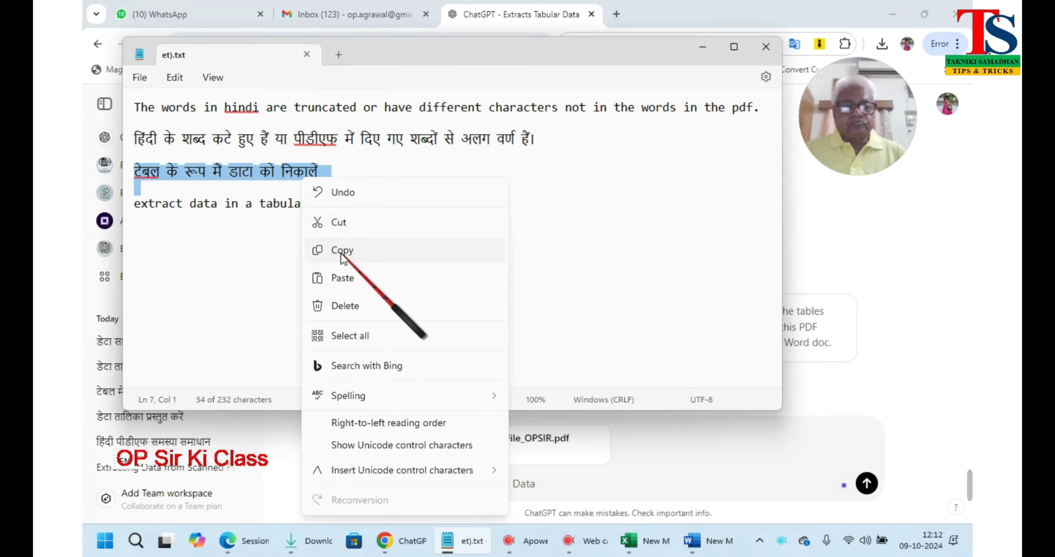
pyautogui.click(341, 251)
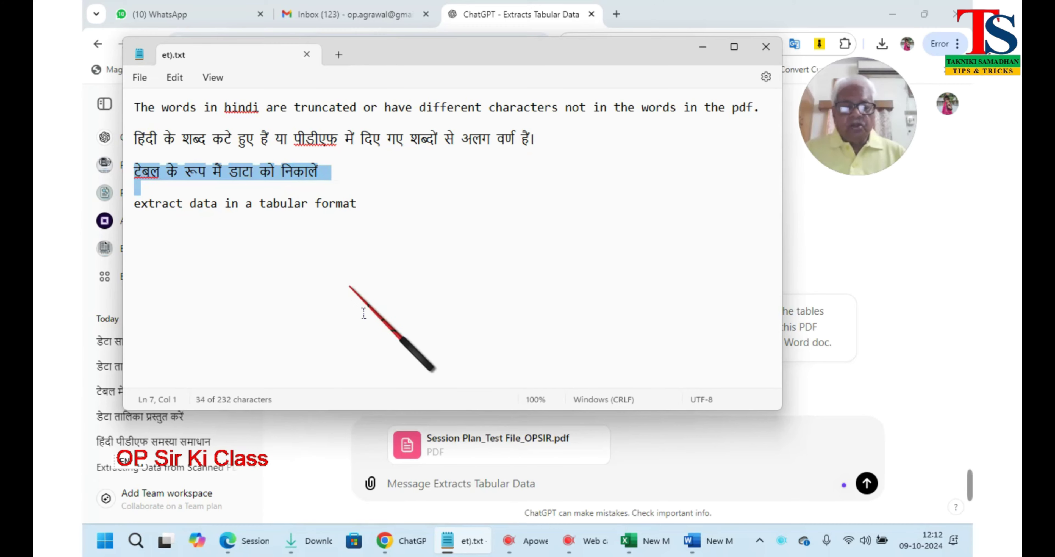
# - Return to ChatGPT and paste "टेबल के रूप में डाटा को निकालें" into the message with the attached session plan
pyautogui.click(414, 540)
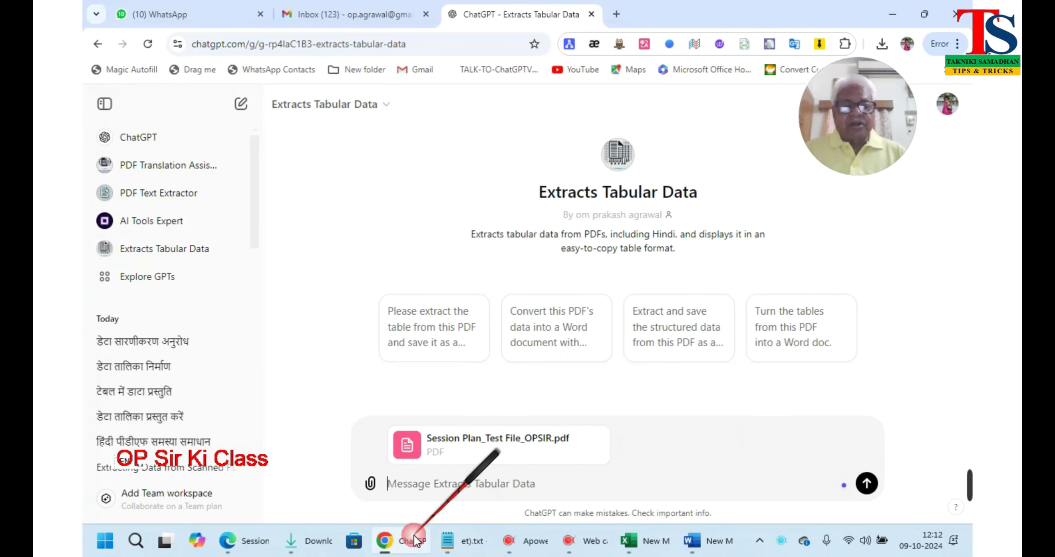
pyautogui.click(443, 485)
pyautogui.hotkey('ctrl', 'v')
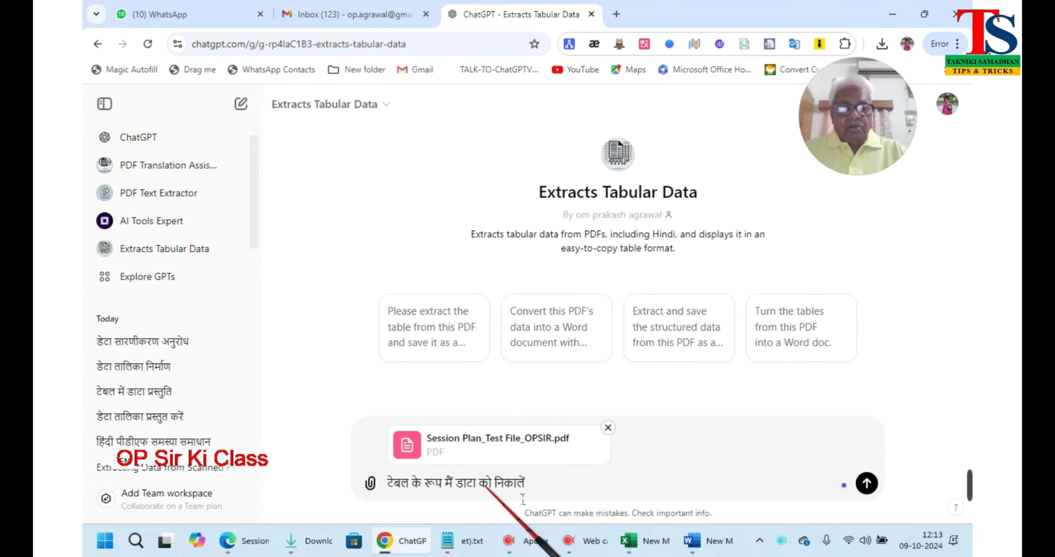
# - Send the Hindi extraction prompt with the attached session plan and review the extracted table down to its last row
pyautogui.click(866, 484)
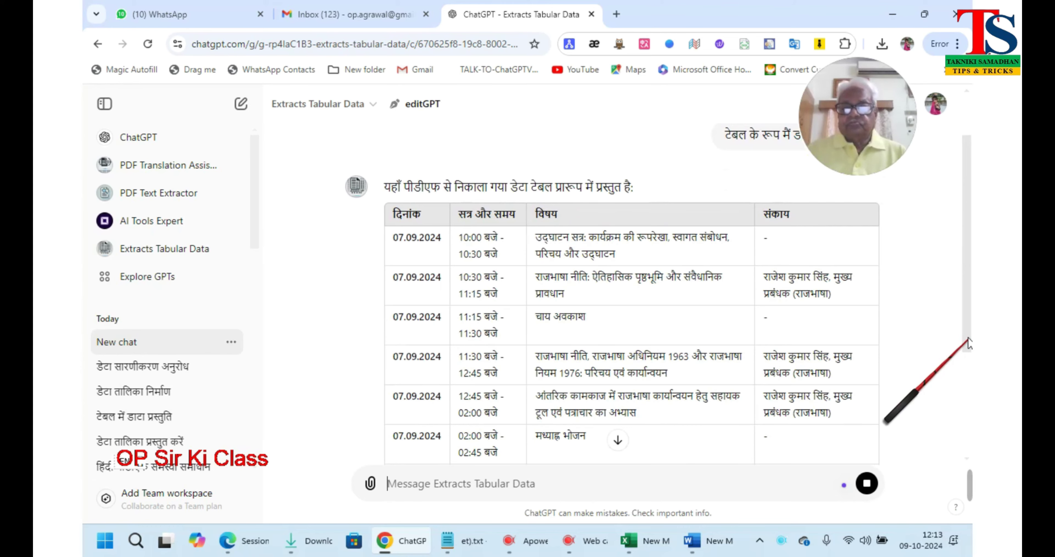
pyautogui.moveTo(969, 251); pyautogui.dragTo(956, 377)
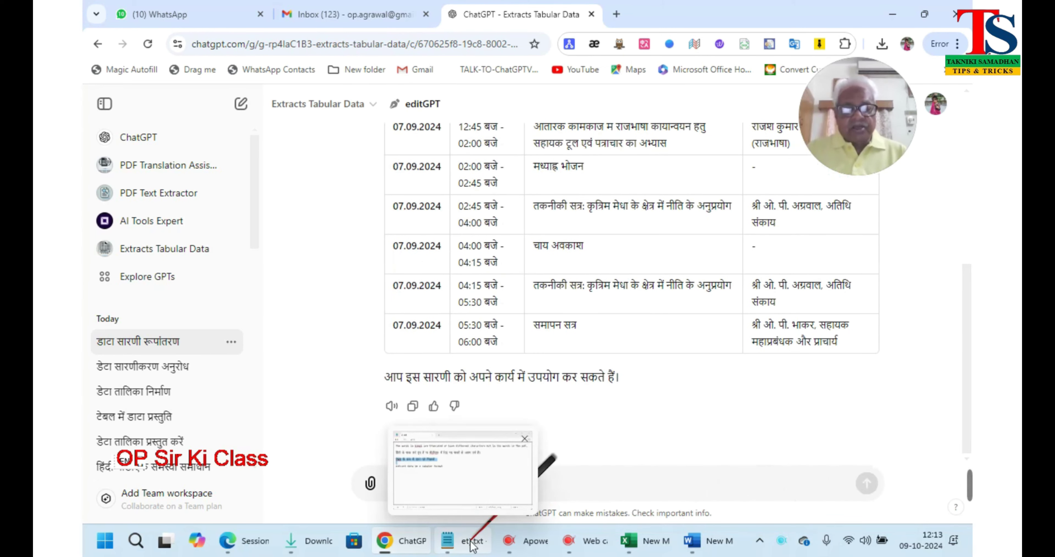
# - Switch to the Notepad file et).txt and copy the prompt "हिंदी के शब्द कटे हुए हैं या पीडीएफ में दिए गए शब्दों से अलग वर्ण हैं।"
pyautogui.click(454, 539)
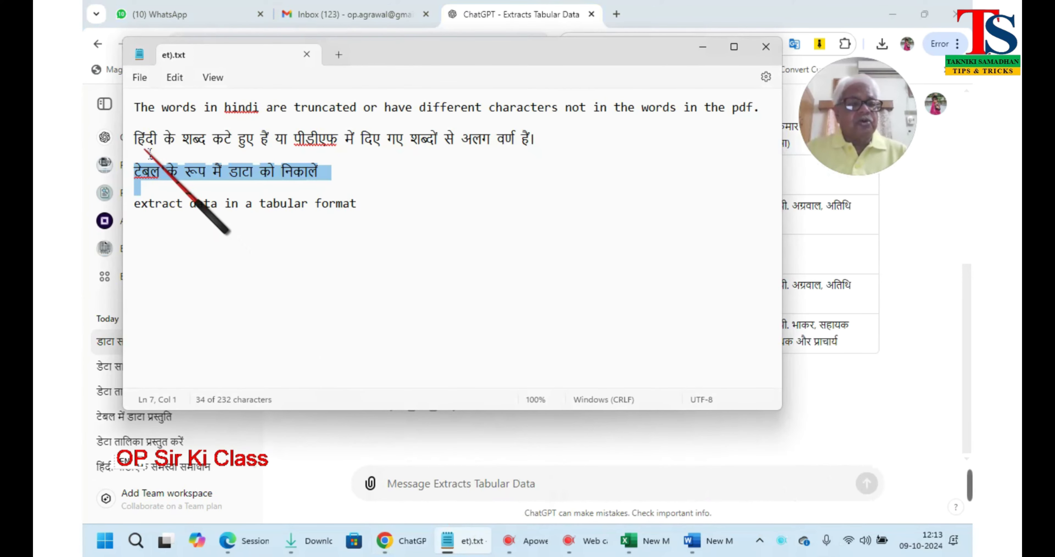
pyautogui.moveTo(136, 142); pyautogui.dragTo(527, 143)
pyautogui.rightClick(526, 140)
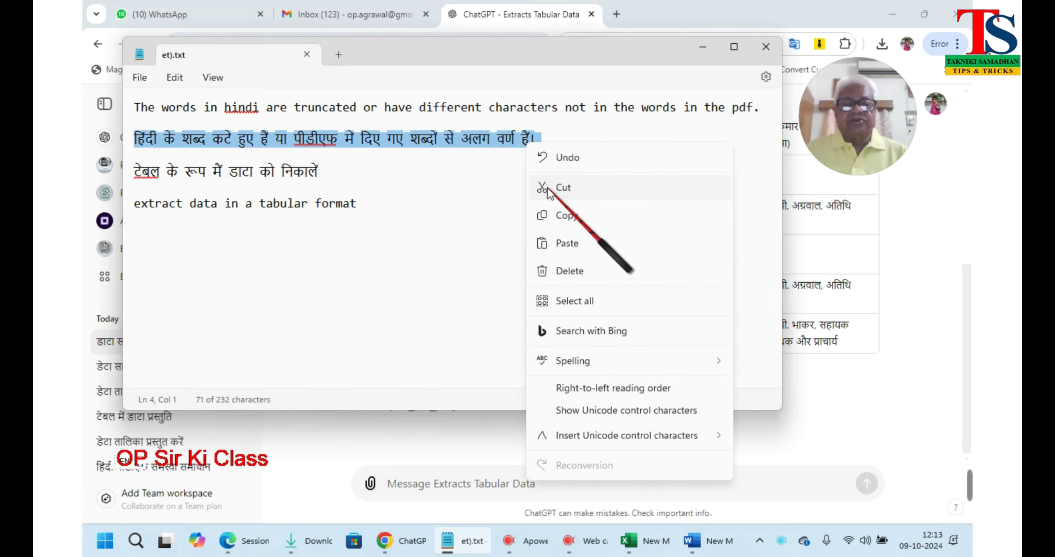
pyautogui.click(564, 216)
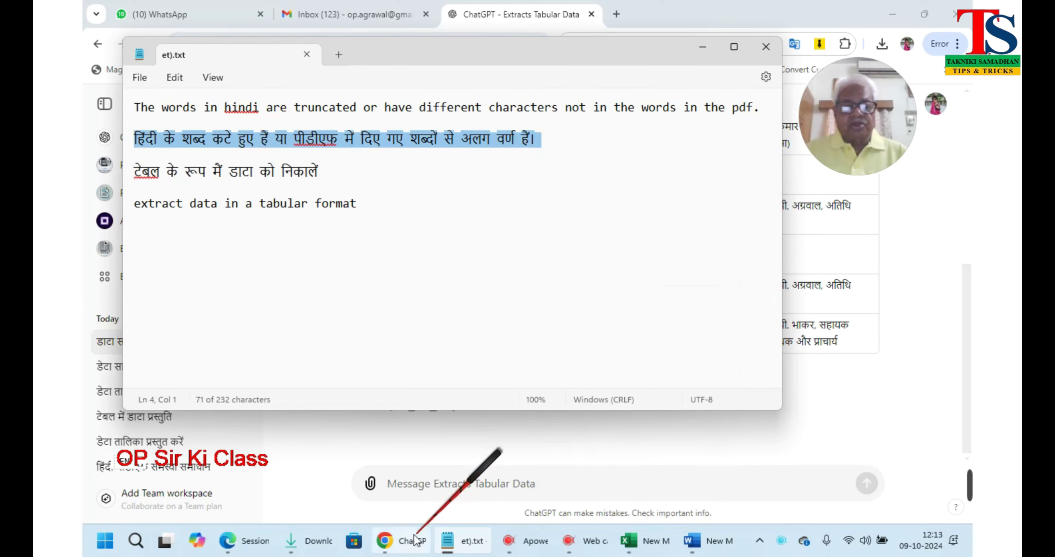
# - Return to ChatGPT, send the copied prompt about truncated or wrong Hindi characters, and select the regenerated session plan table
pyautogui.click(411, 542)
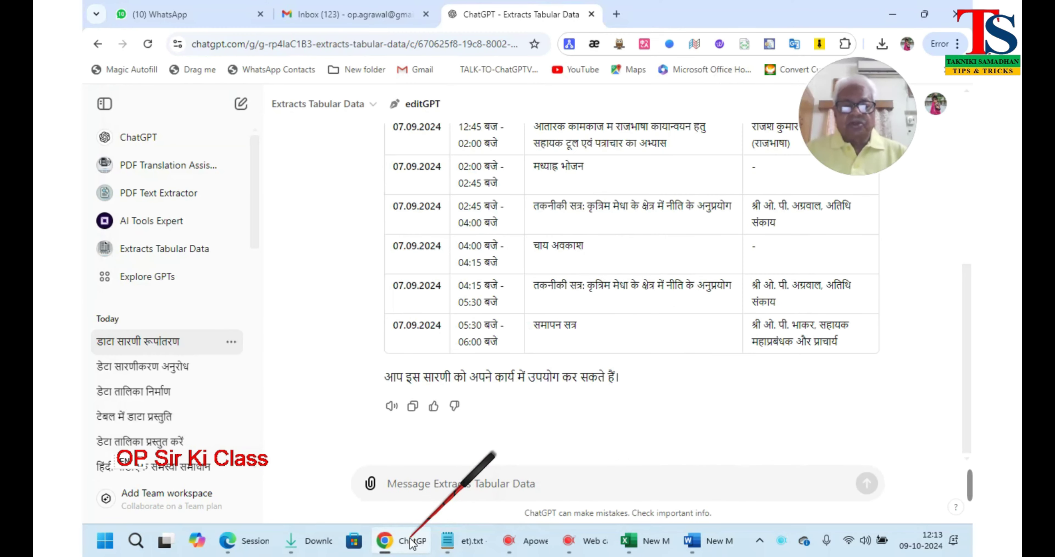
pyautogui.click(426, 491)
pyautogui.hotkey('ctrl', 'v')
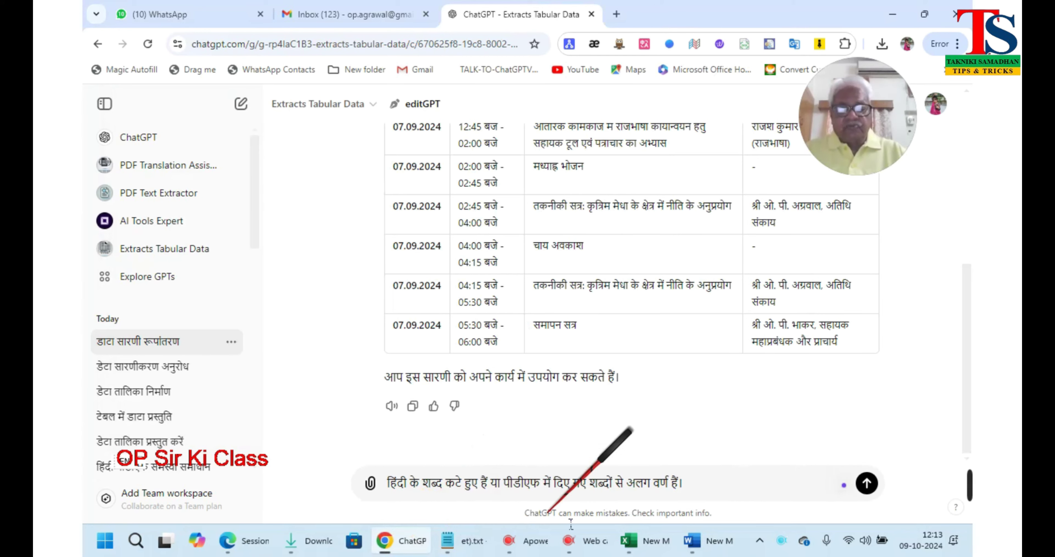
pyautogui.click(867, 485)
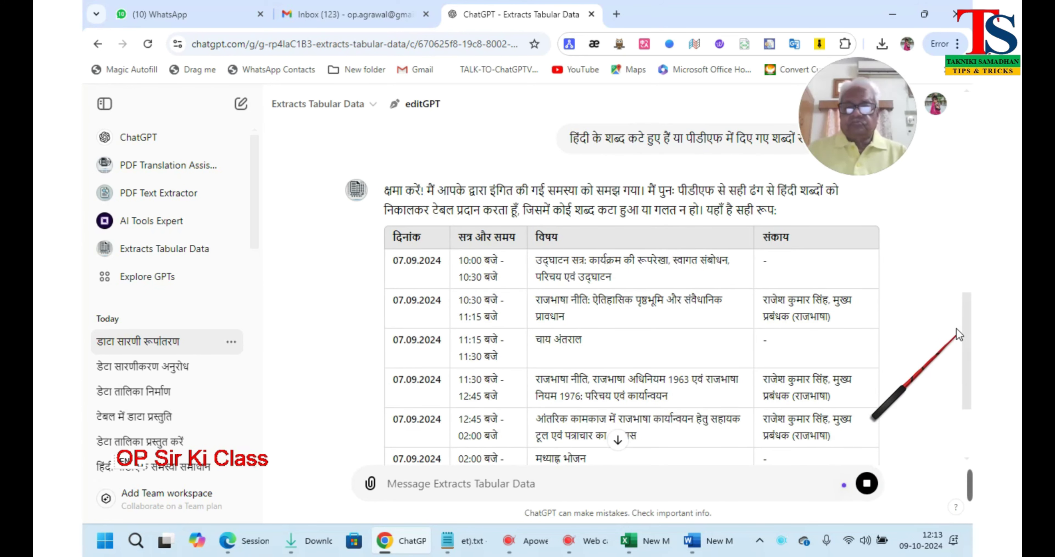
pyautogui.moveTo(963, 322); pyautogui.dragTo(963, 445)
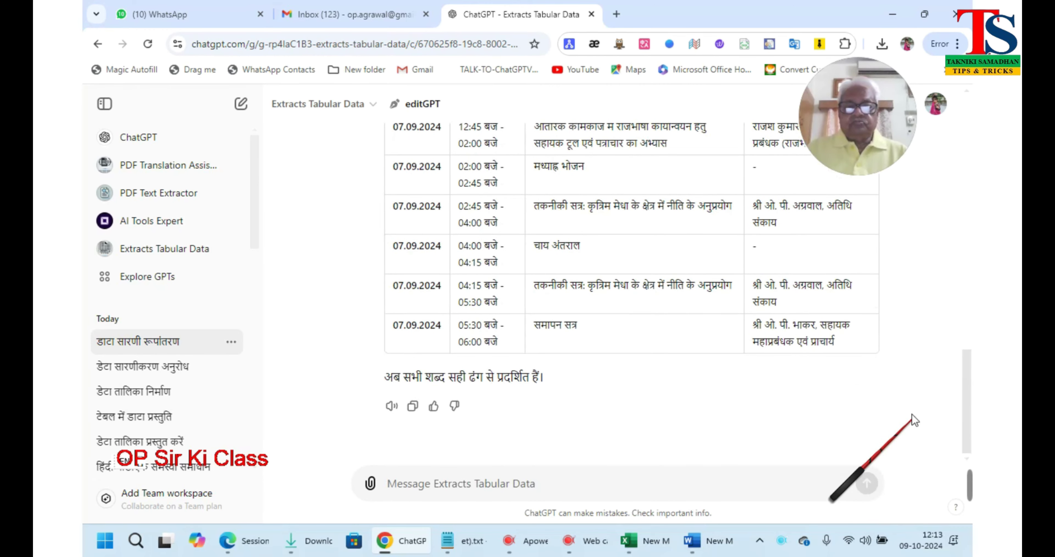
pyautogui.moveTo(821, 332); pyautogui.dragTo(393, 210)
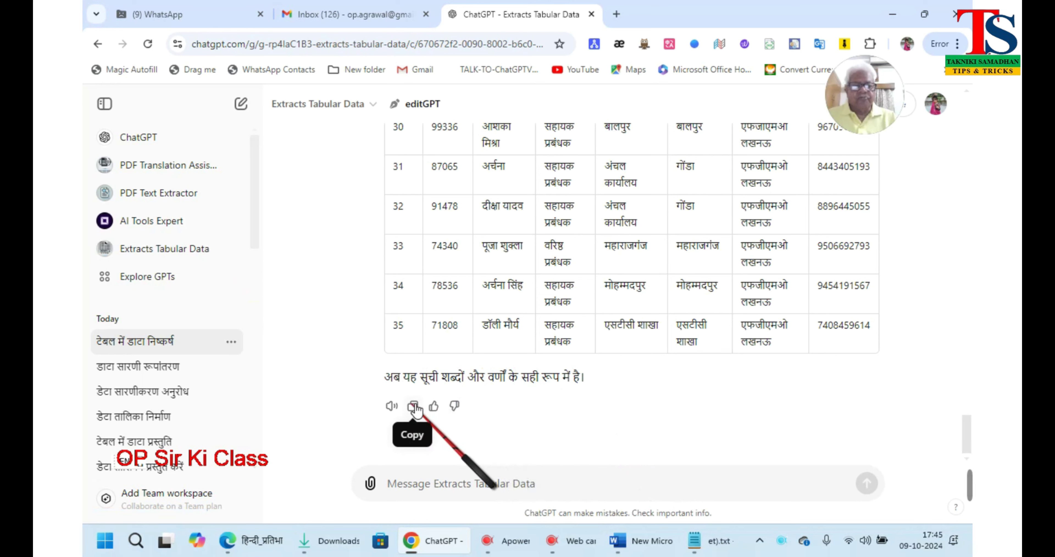
# - Rate the GPT's corrected Hindi participant list as a good response
pyautogui.click(436, 405)
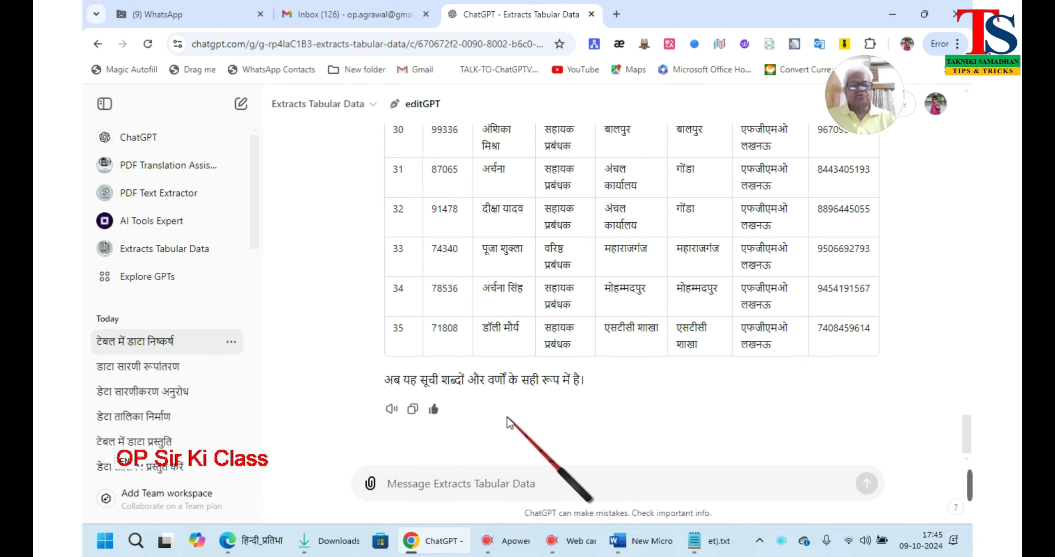